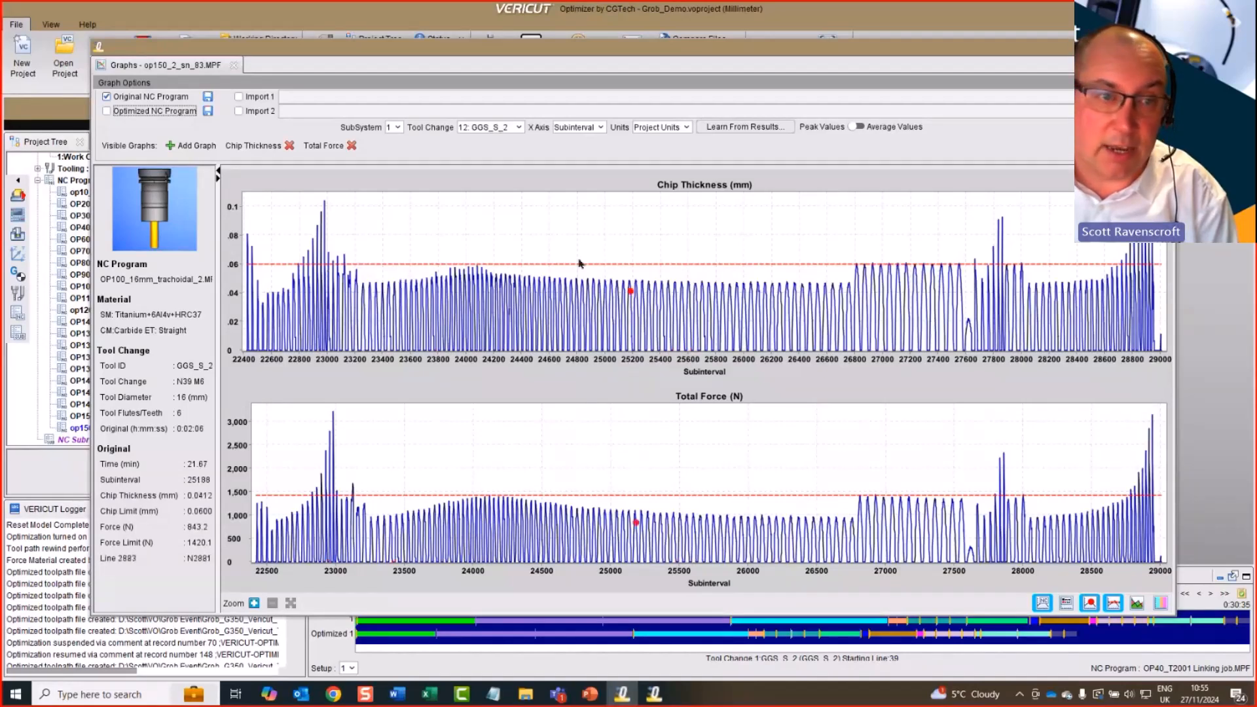
- Add the Feed Per Minute graph and examine the original program's chip thickness, force and feed between about subintervals 26,720 and 27,180
click(194, 147)
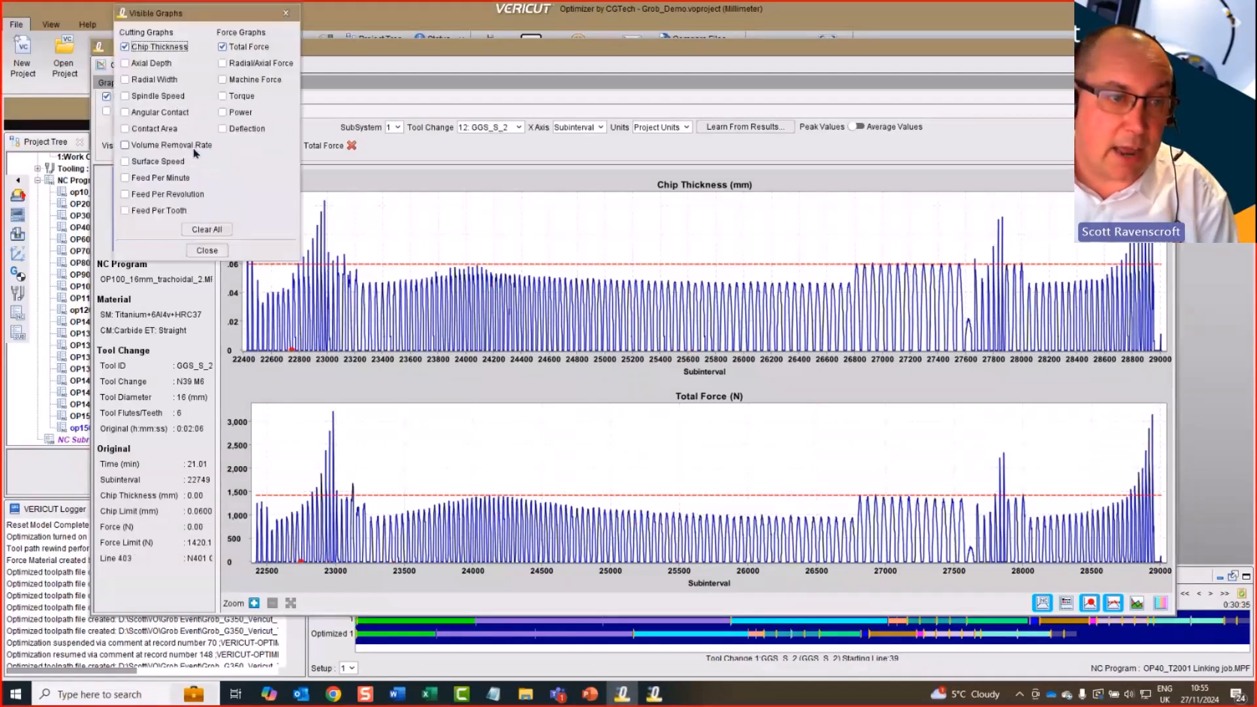
click(179, 178)
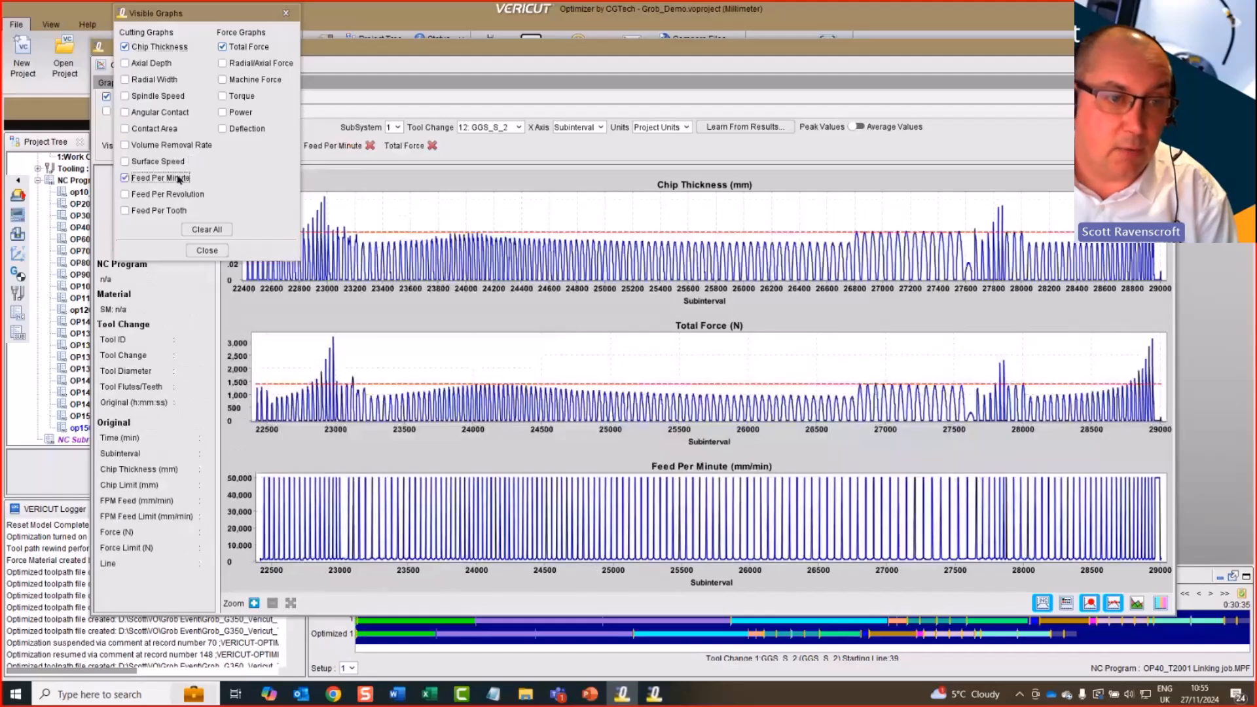
click(207, 250)
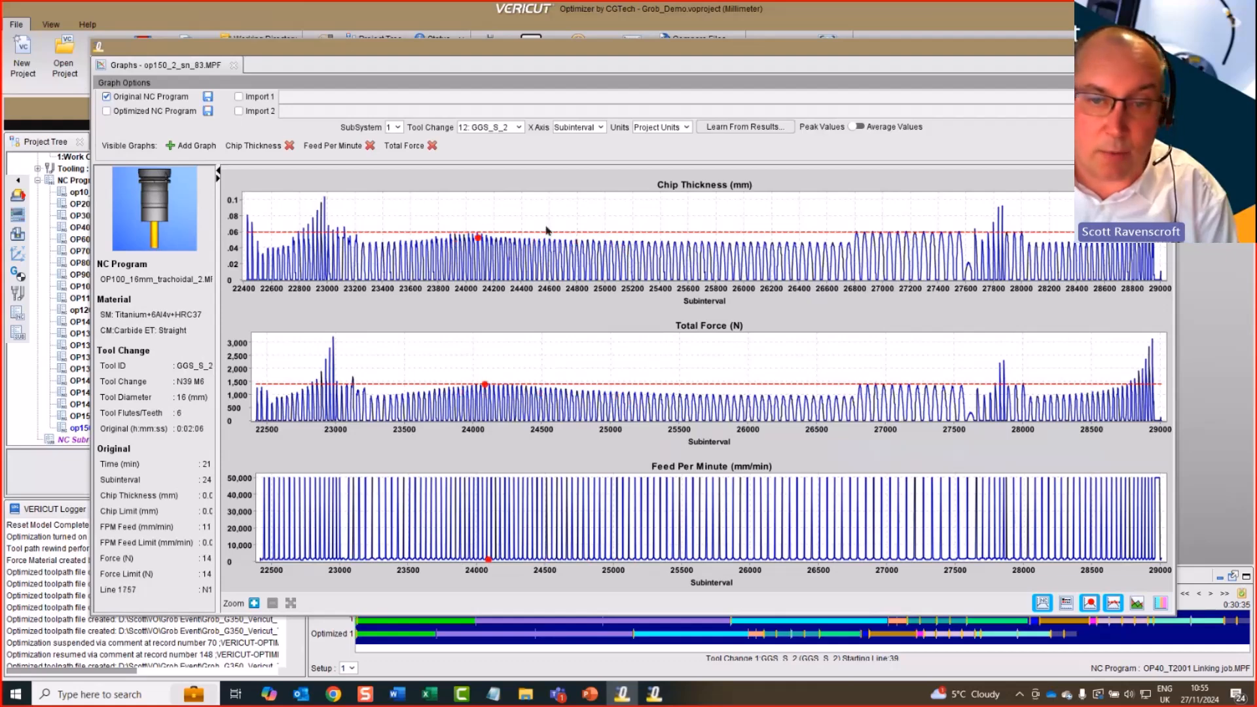
drag(843, 230, 909, 232)
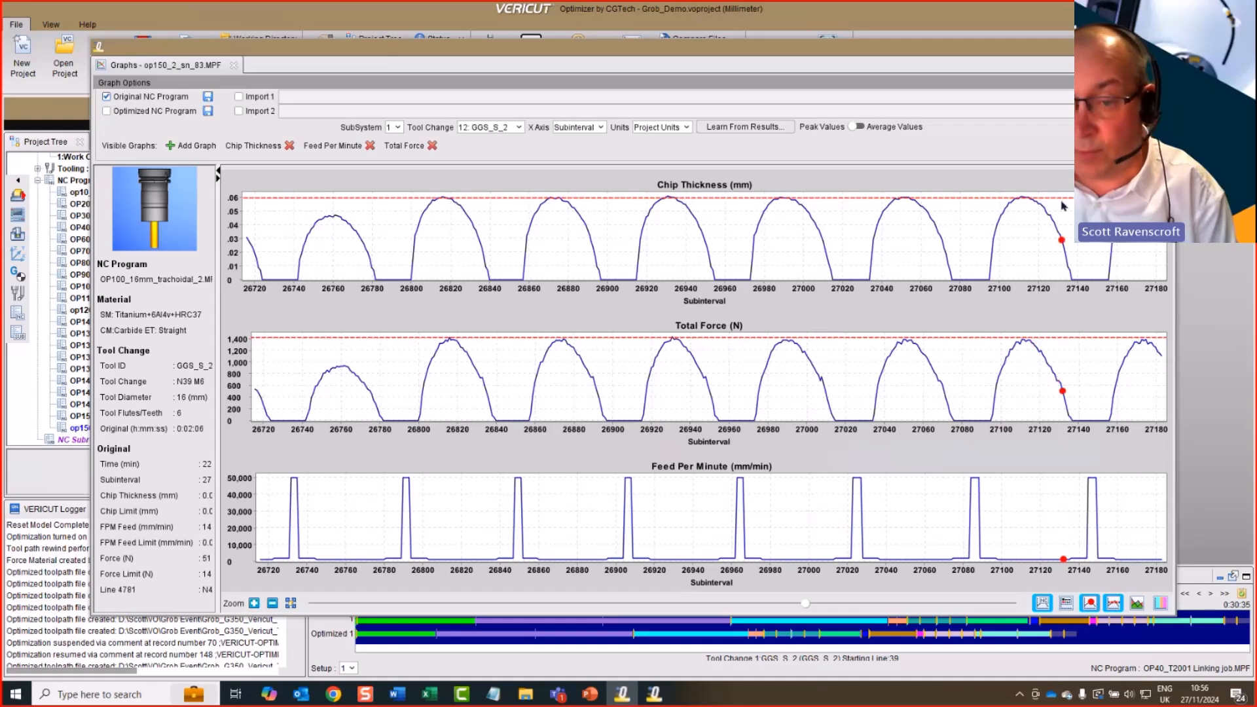
click(291, 602)
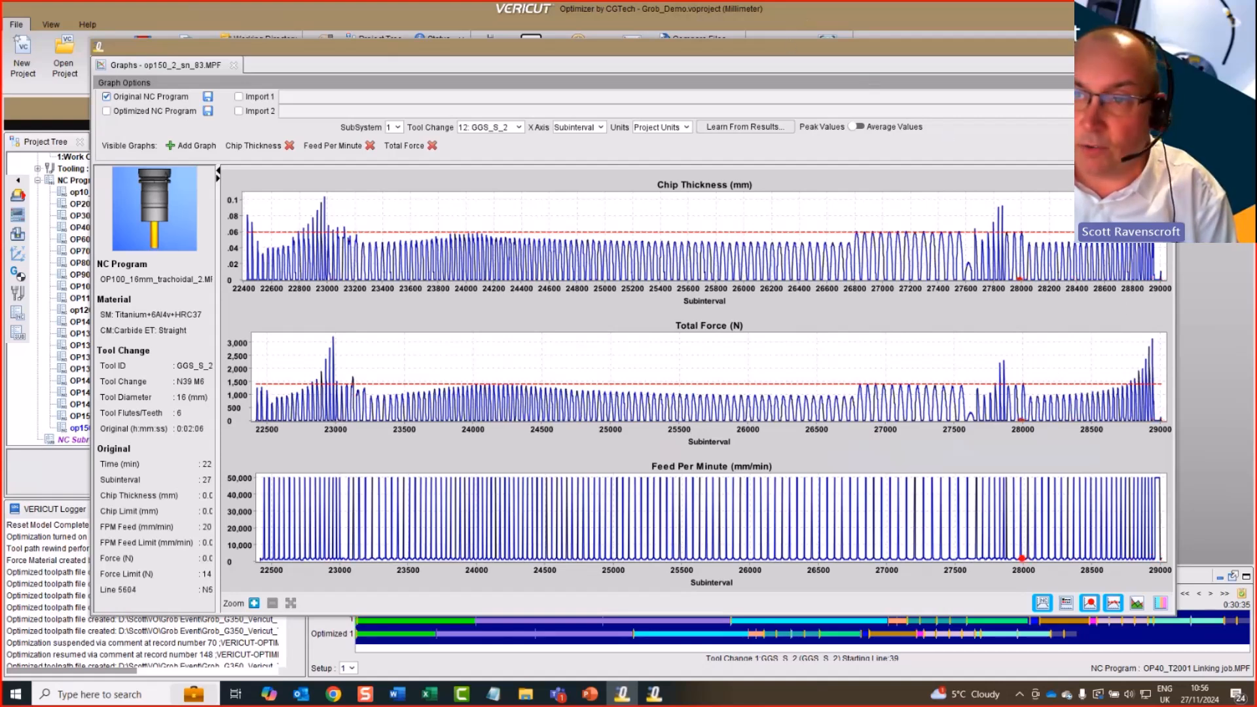
- Return the graphs to their docked size and remove the Feed Per Minute graph
click(1167, 65)
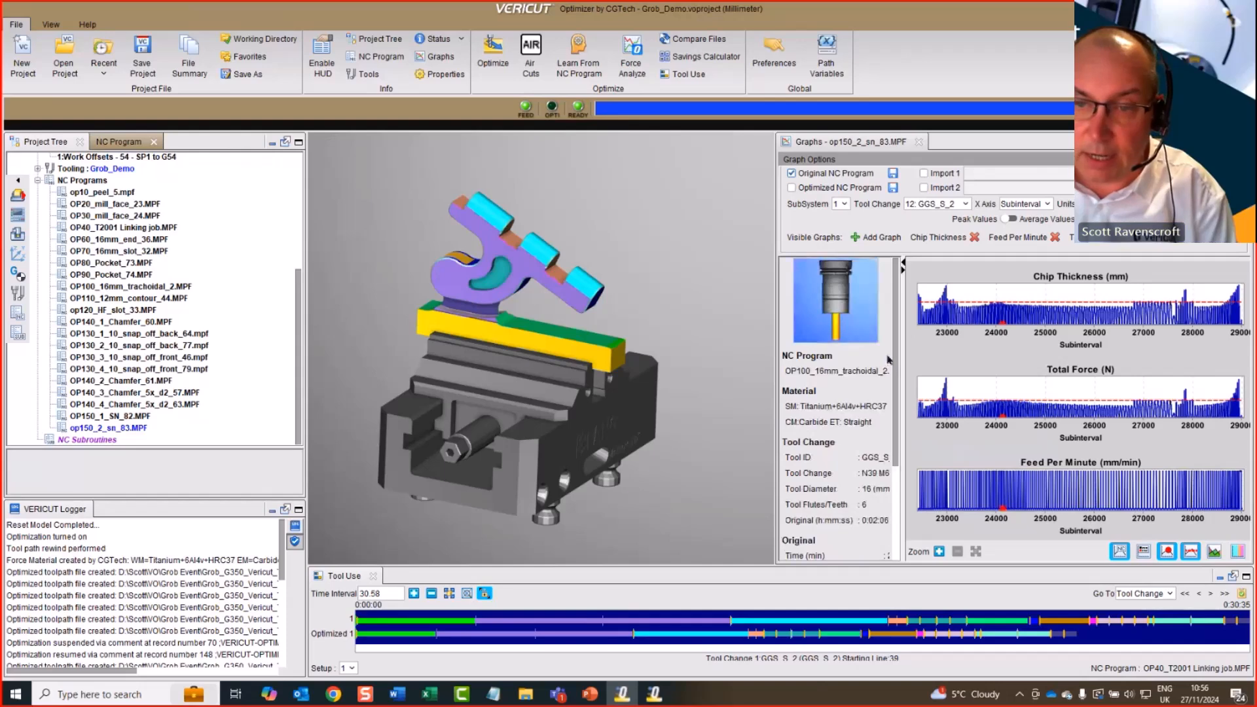
click(880, 237)
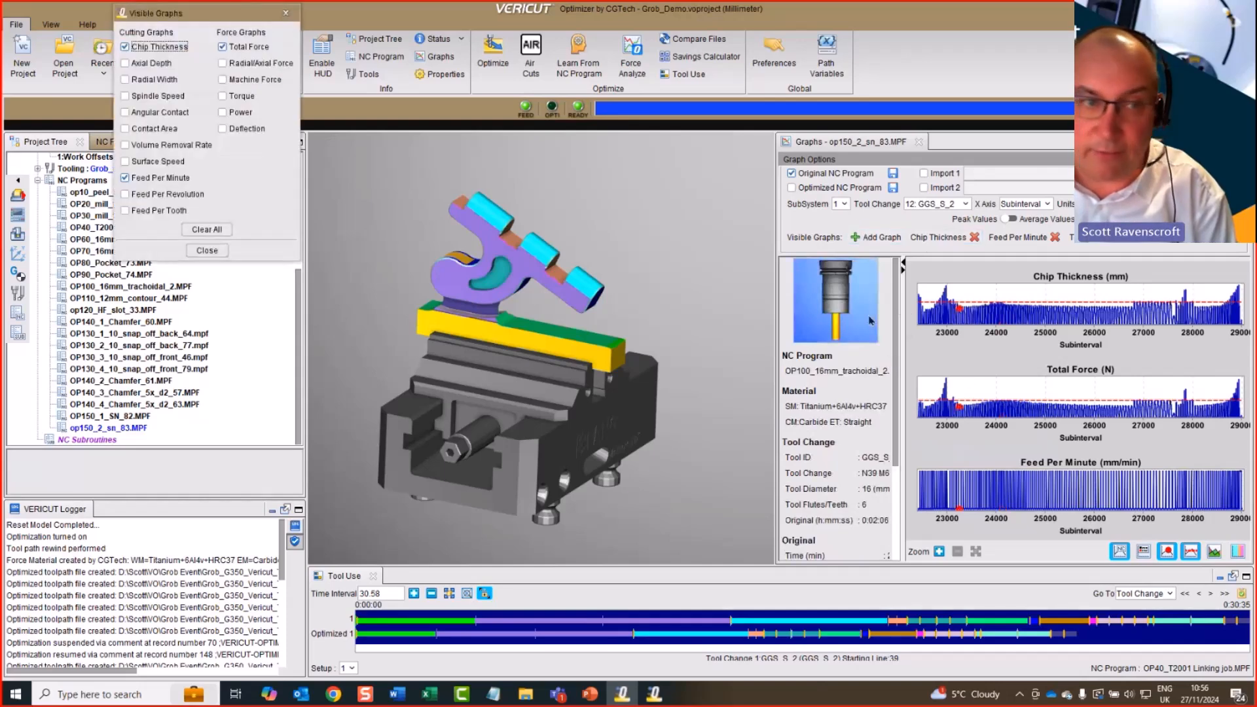
click(191, 178)
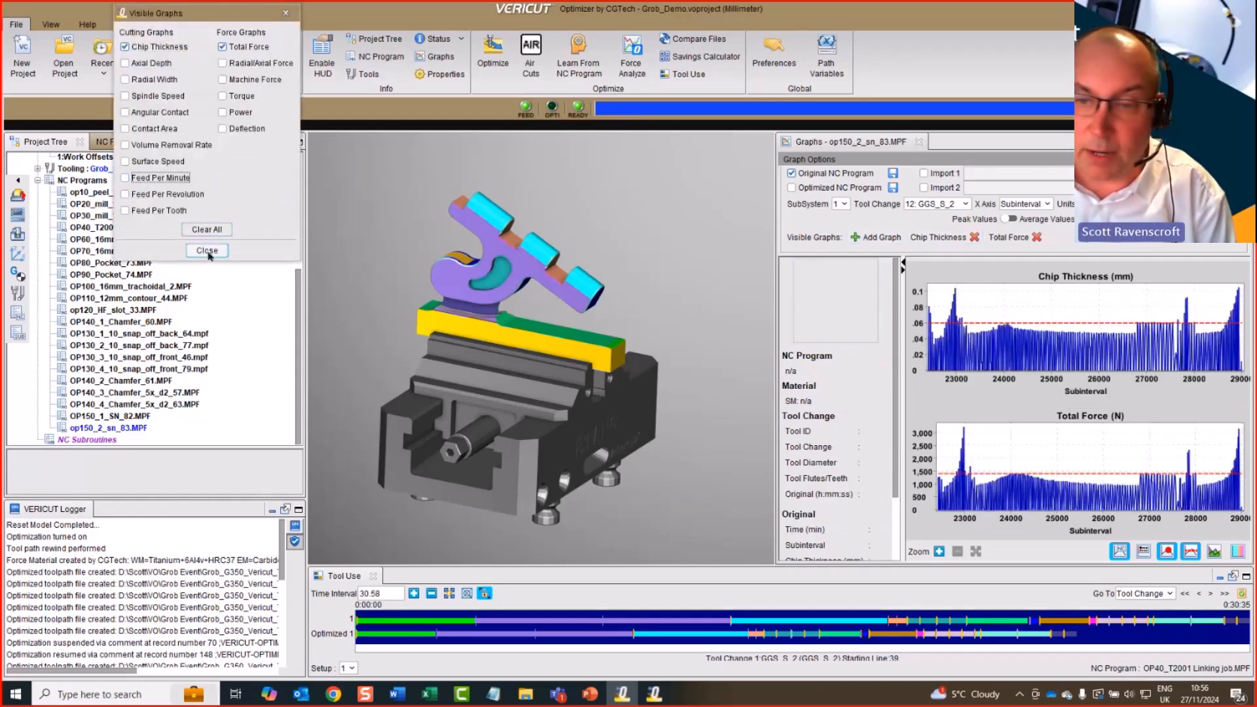
click(208, 250)
- Focus on the force spikes between about subintervals 22,900 and 23,060 and trace the two highest peaks to their NC program lines
drag(988, 437, 927, 442)
click(1078, 449)
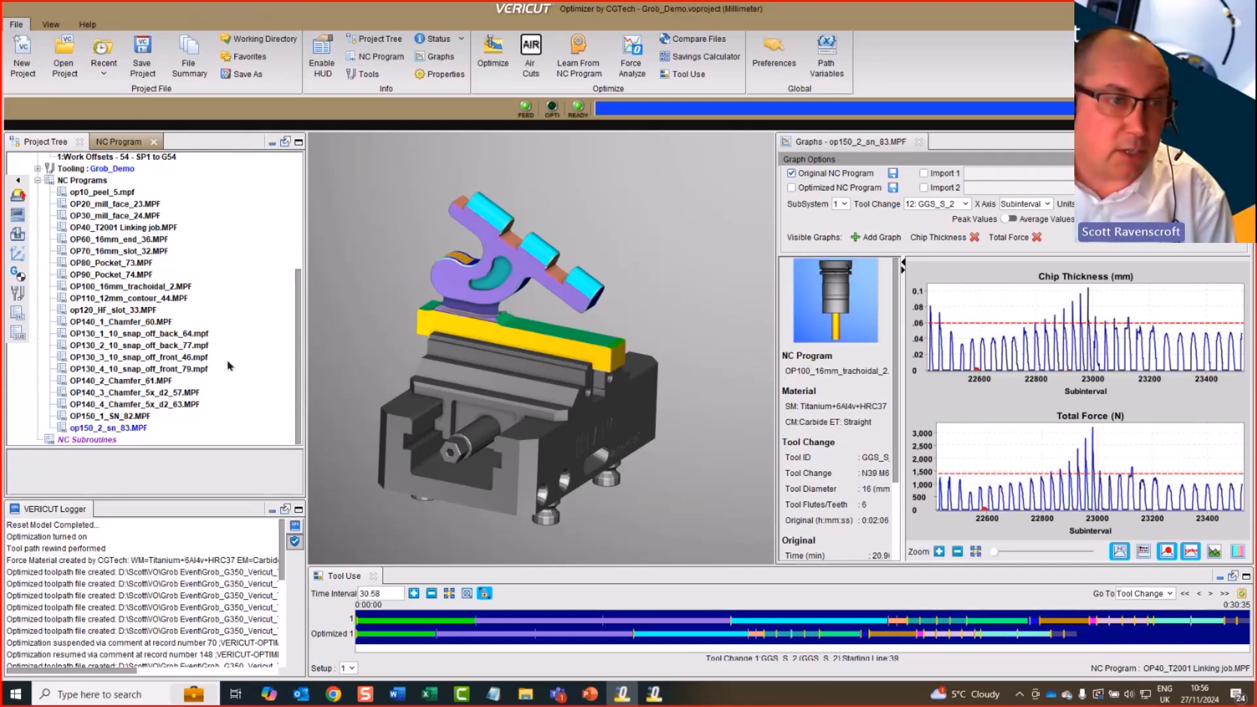
click(104, 142)
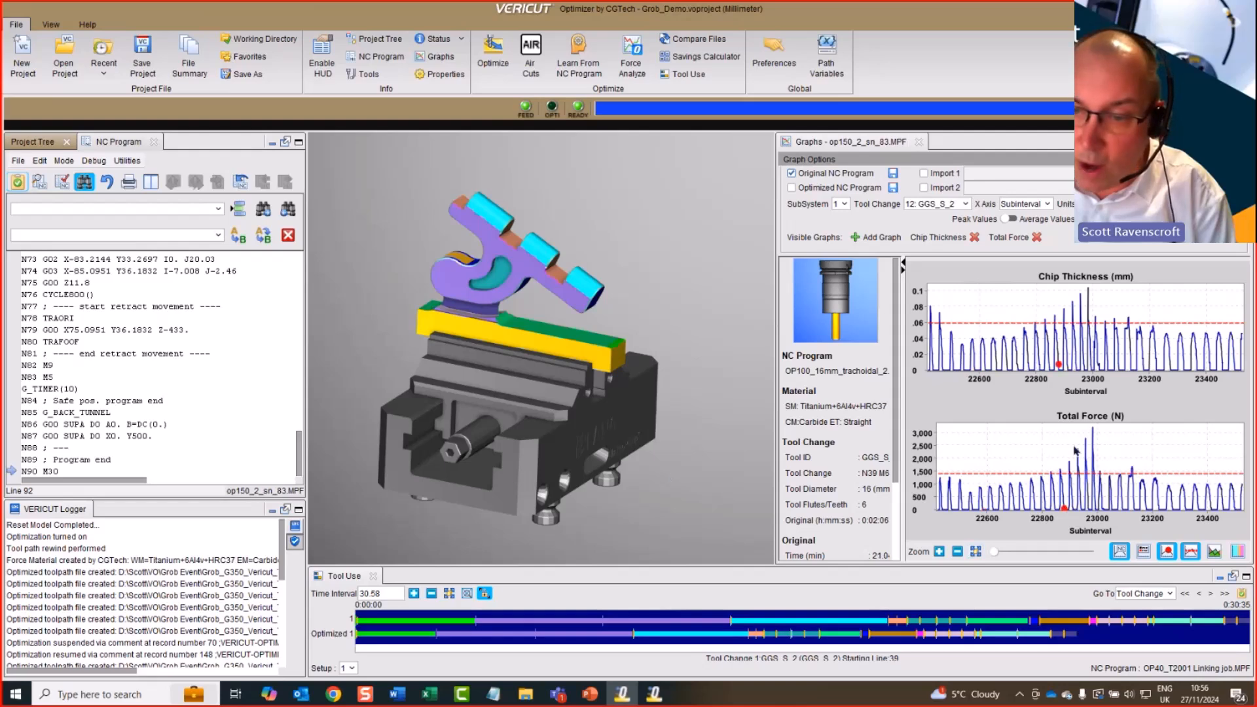
drag(1102, 440, 1112, 440)
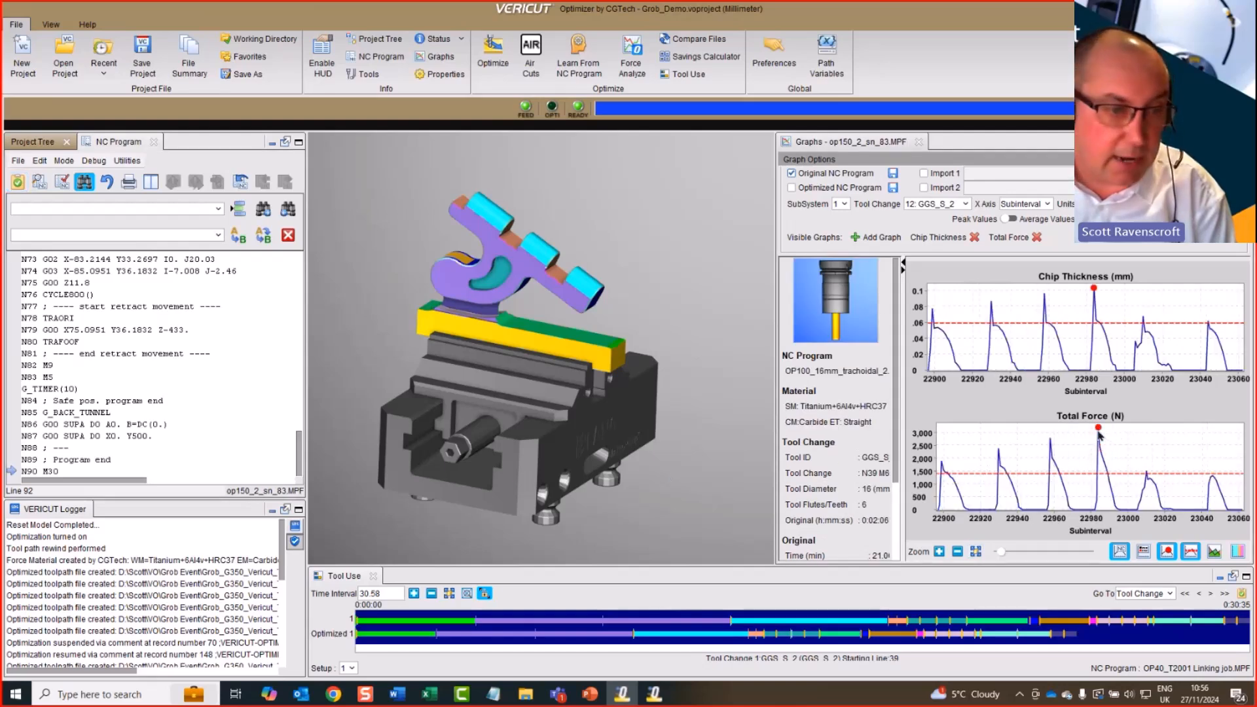
click(1099, 434)
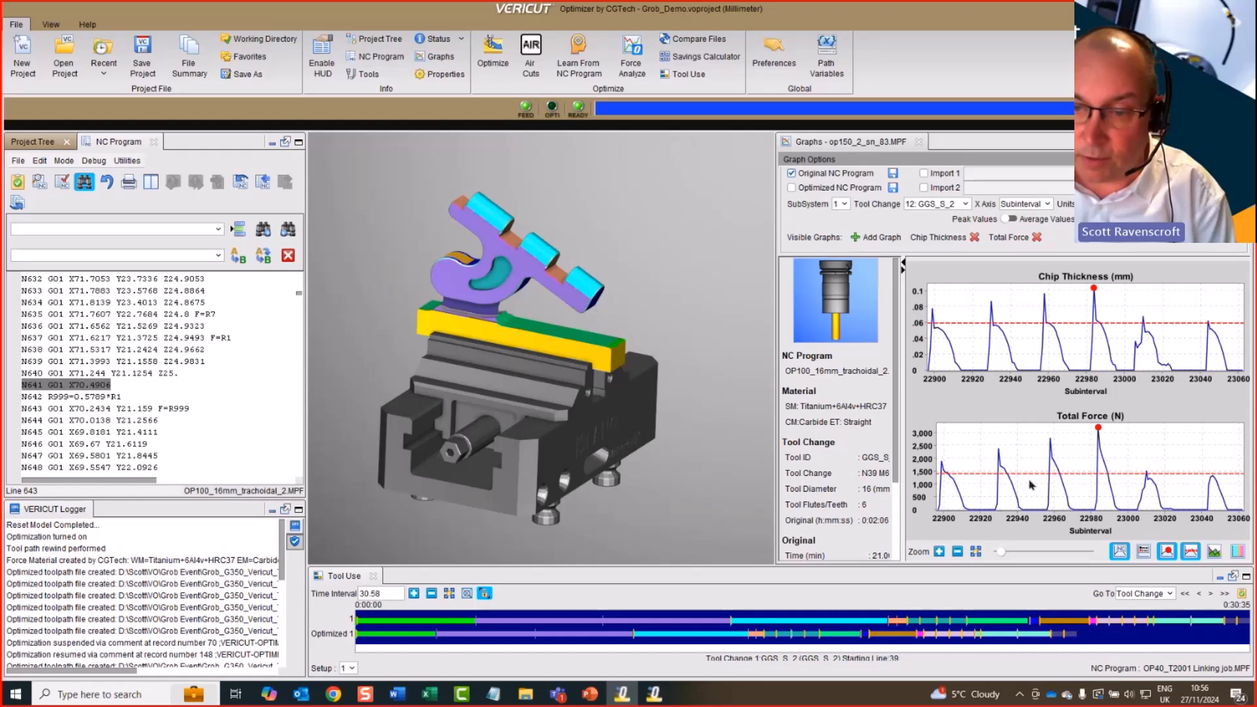
click(1053, 448)
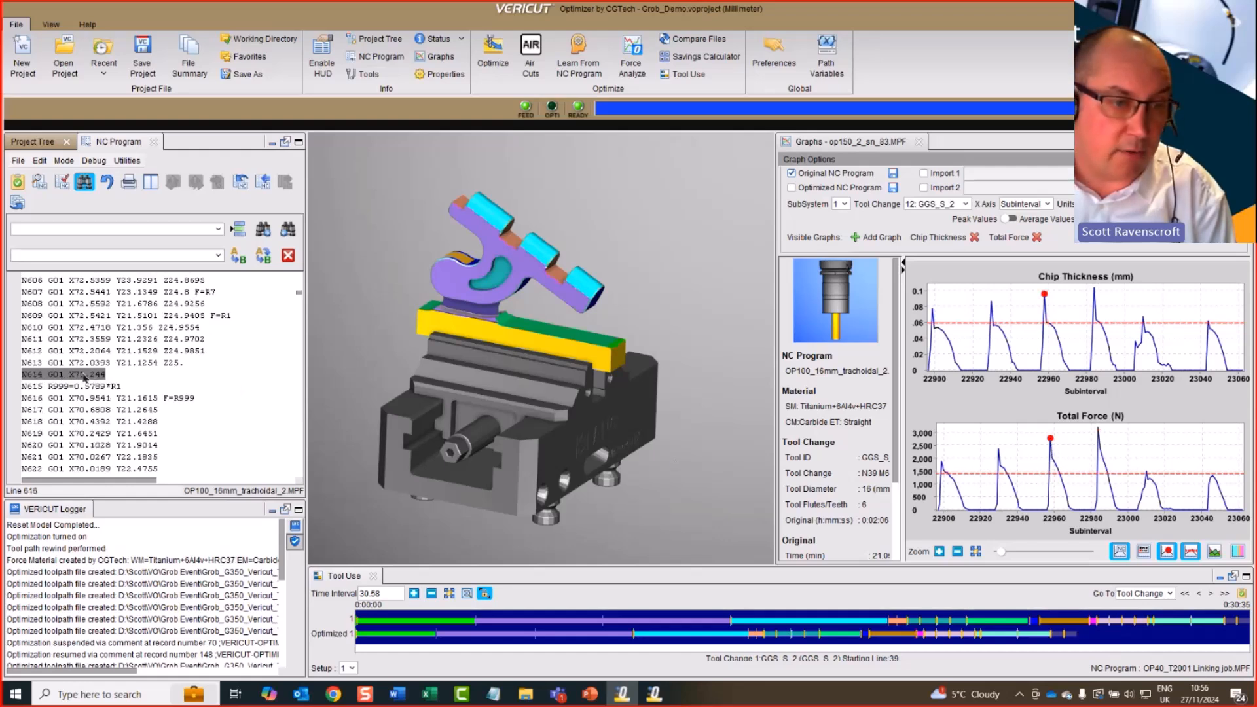
click(1099, 431)
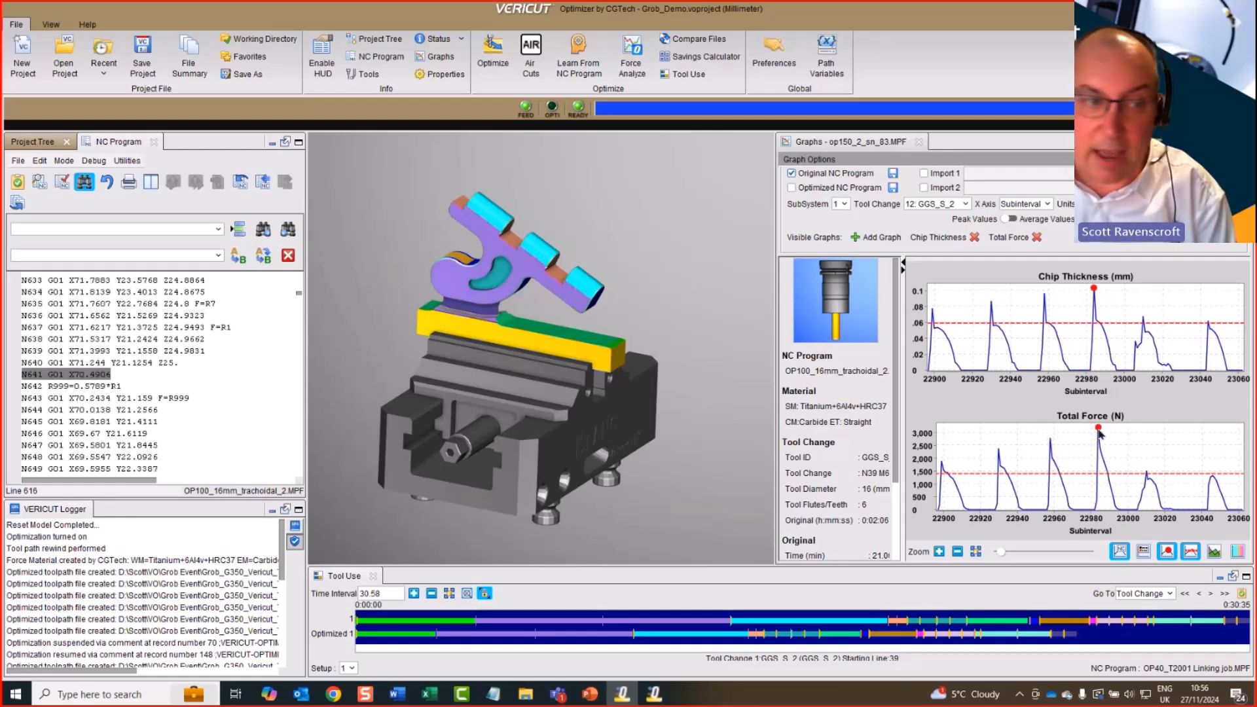
- Start NC program review at the highest Total Force peak and inspect up close where the cutter engages the part
click(17, 202)
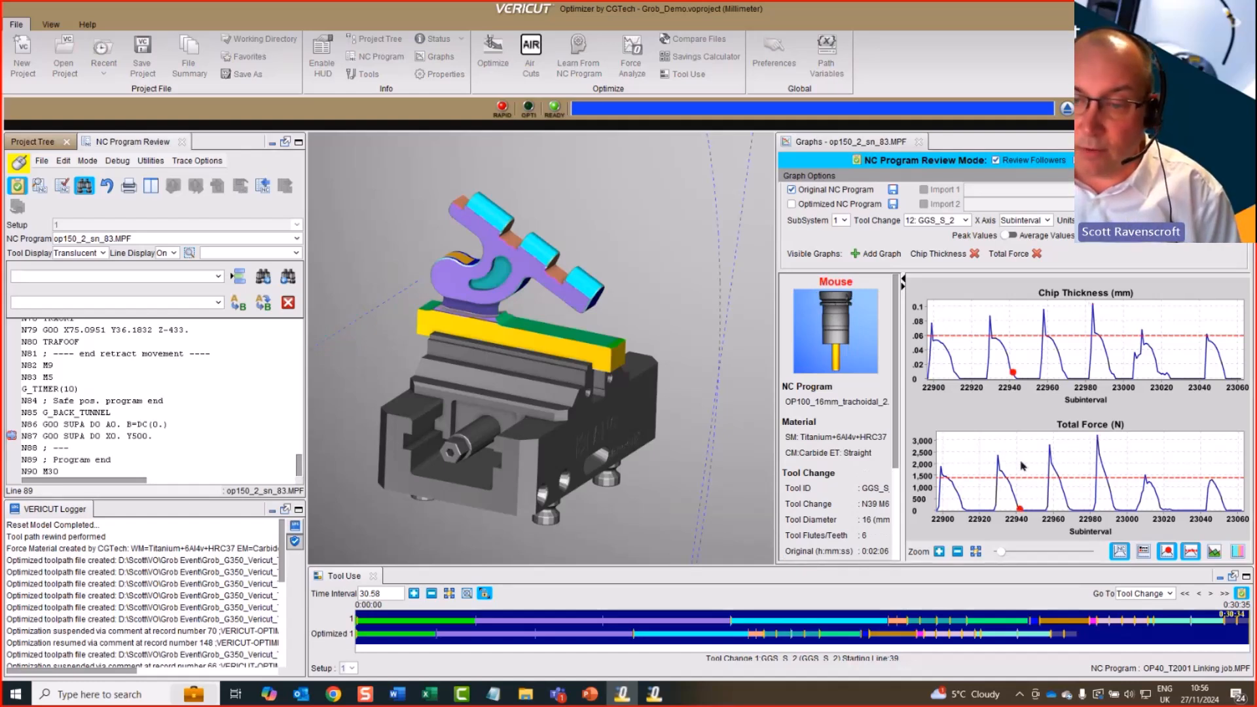
drag(1023, 466, 1129, 468)
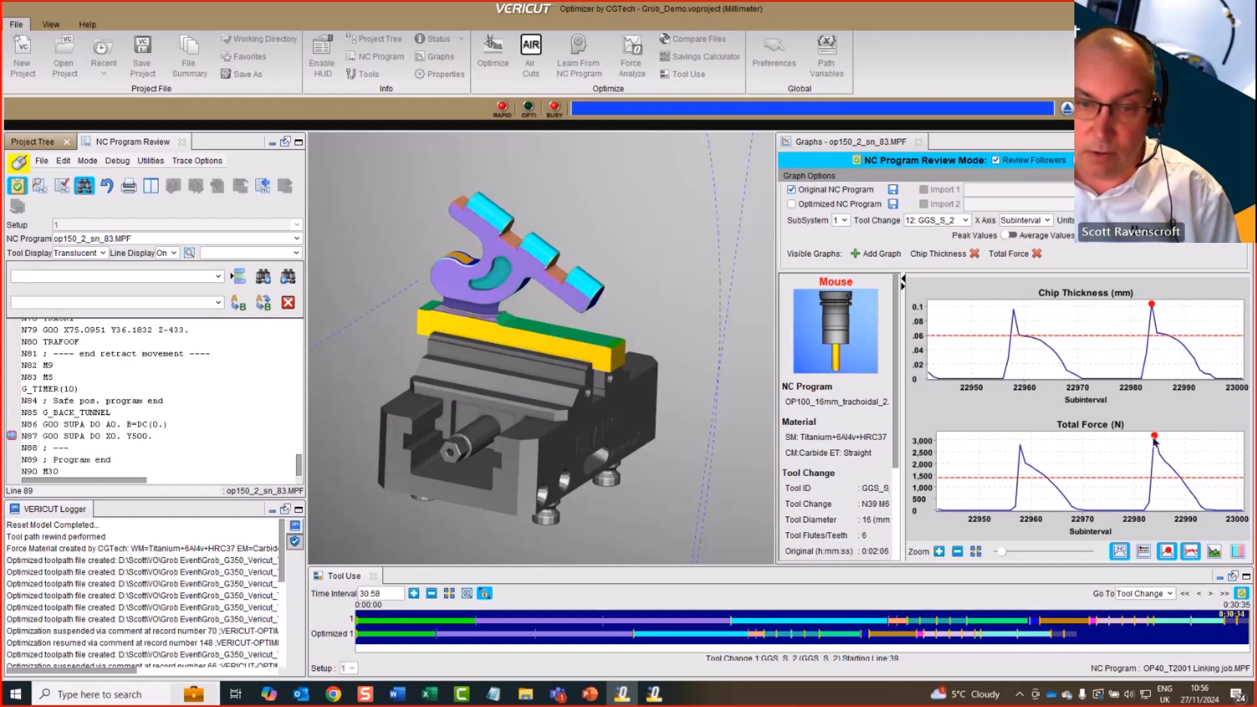
click(1107, 475)
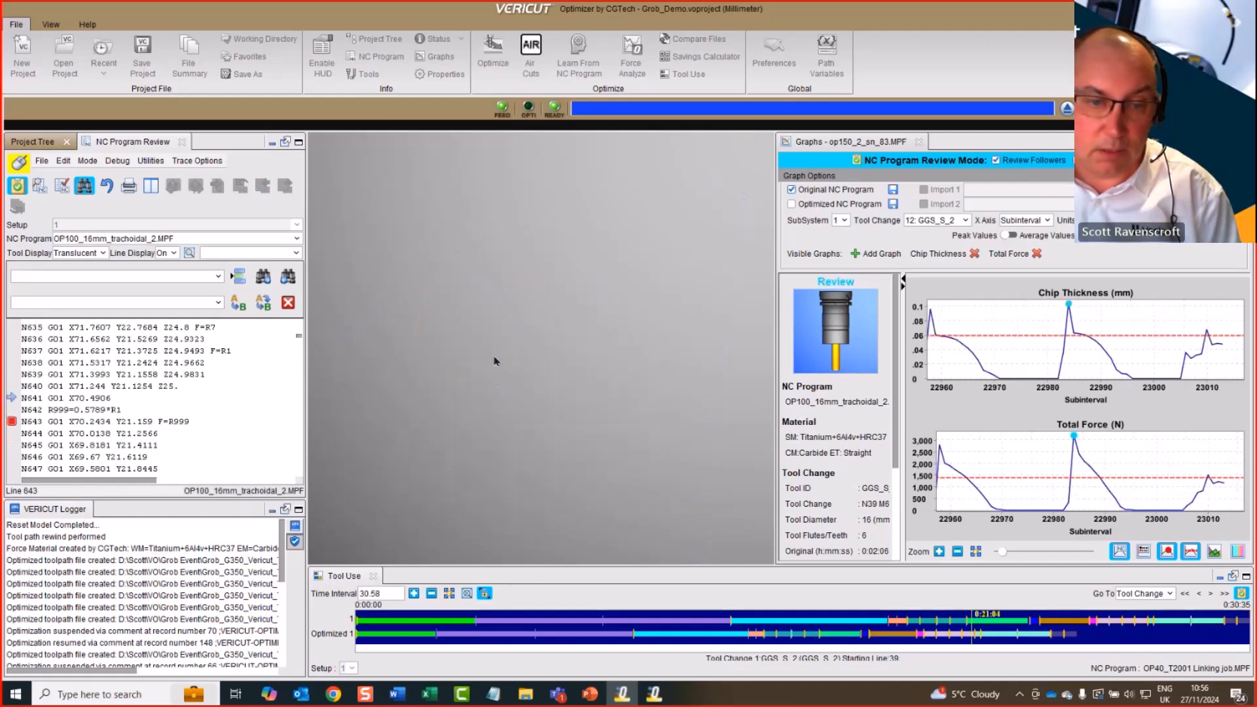
right_click(498, 360)
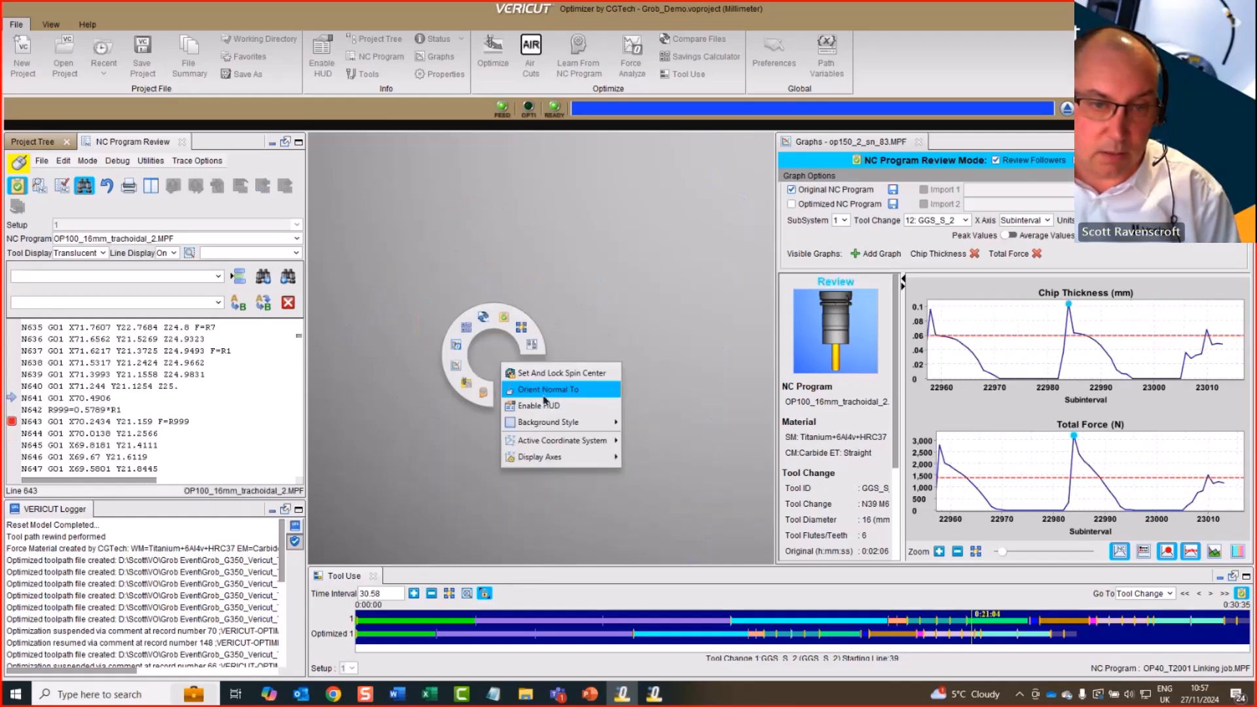
click(517, 336)
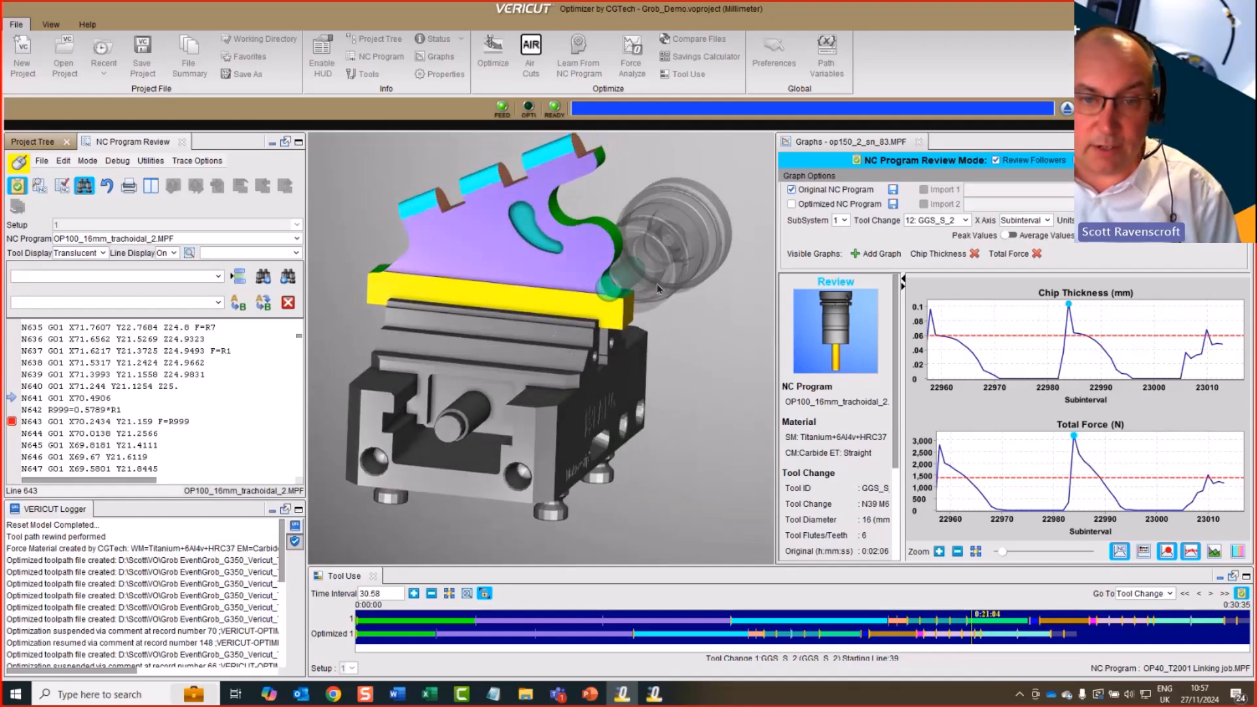
scroll(634, 267, up, 4)
middle_drag(479, 370, 474, 403)
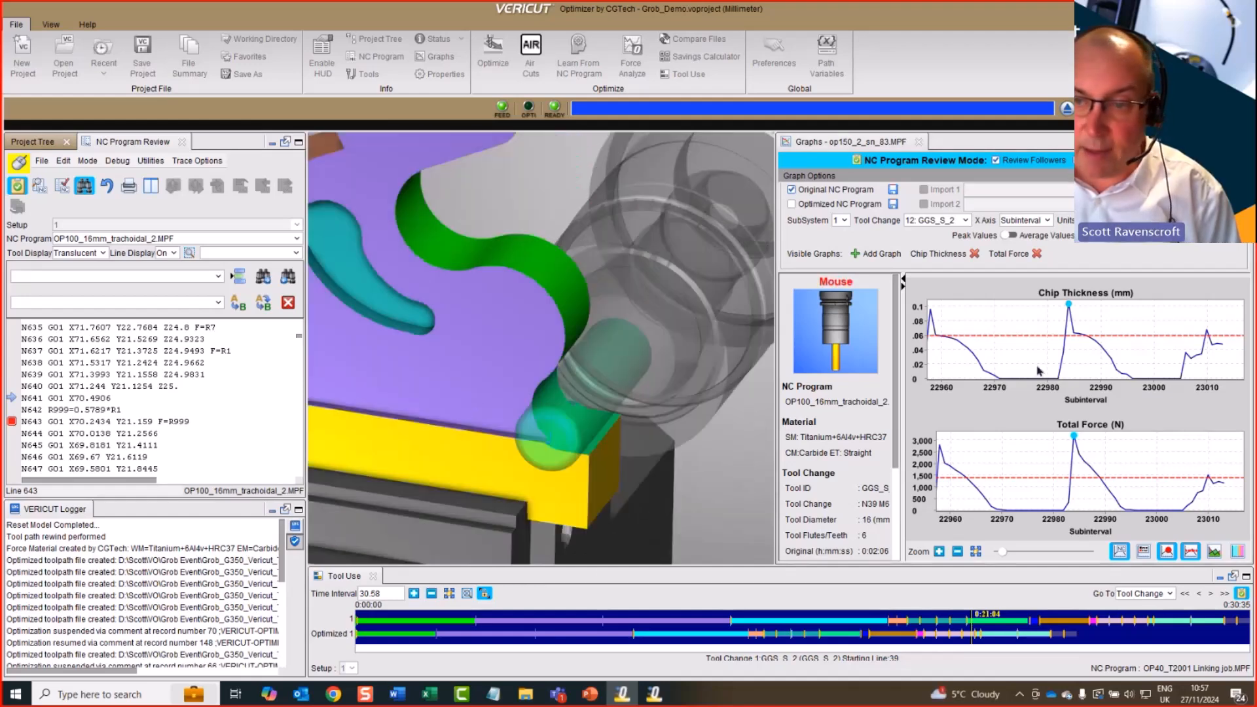
- Review the second group of chip thickness and force spikes near subinterval 27,865, and leave NC program review
click(1032, 341)
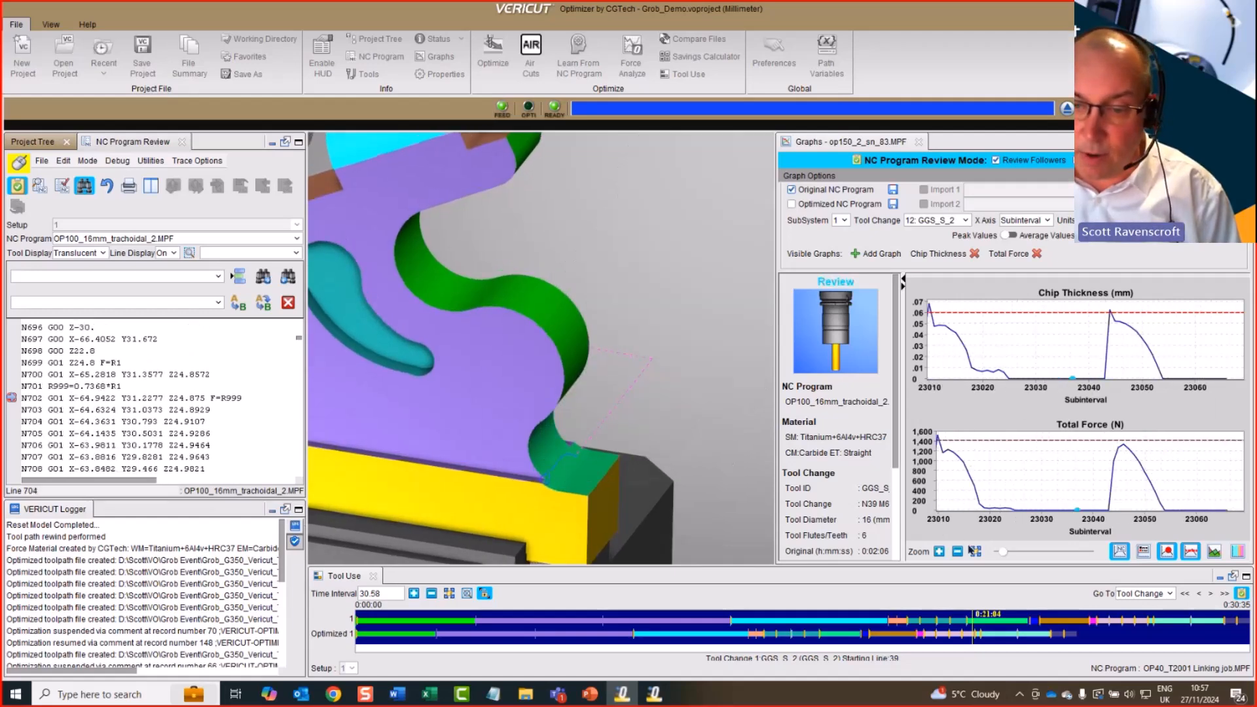
click(975, 551)
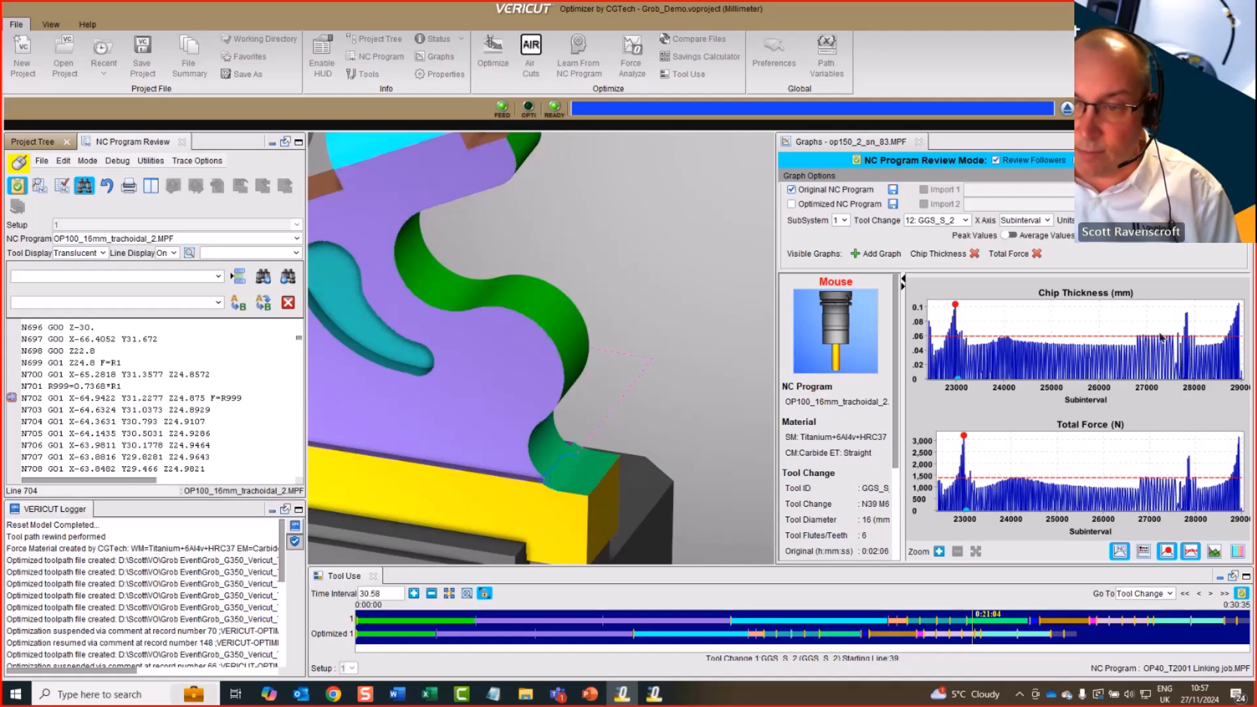
drag(1162, 350, 1208, 329)
drag(1123, 313, 1126, 314)
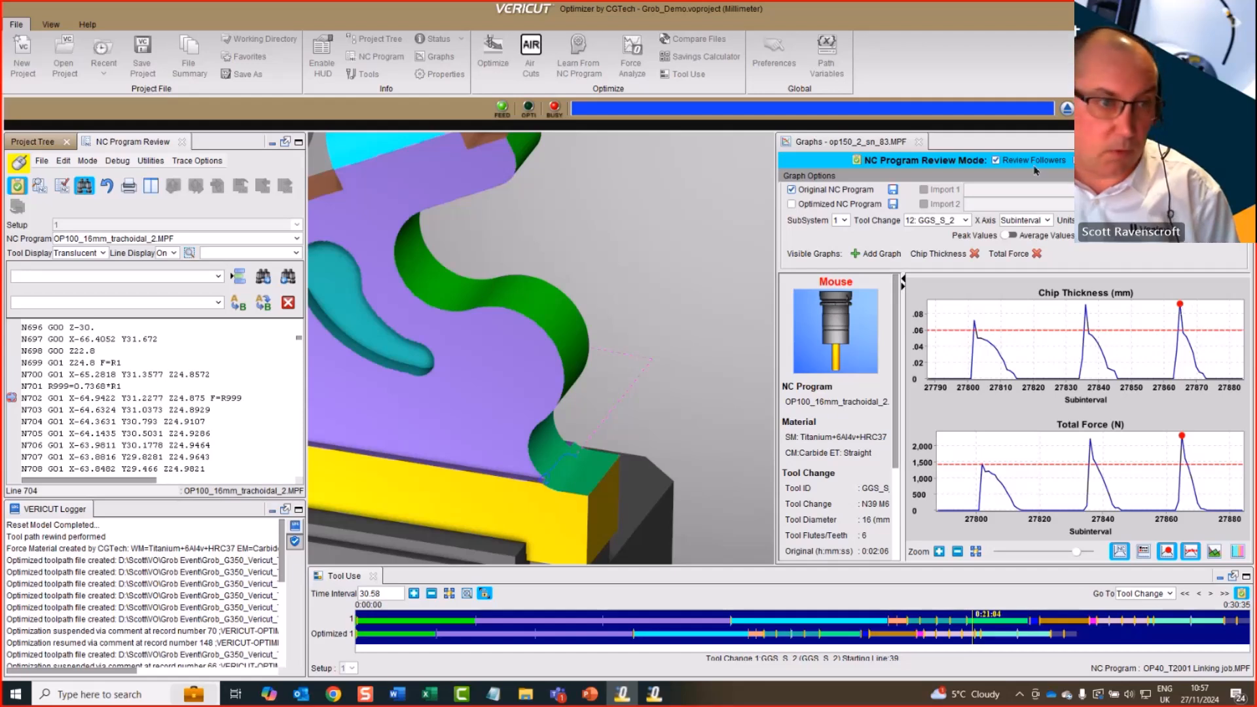
click(18, 186)
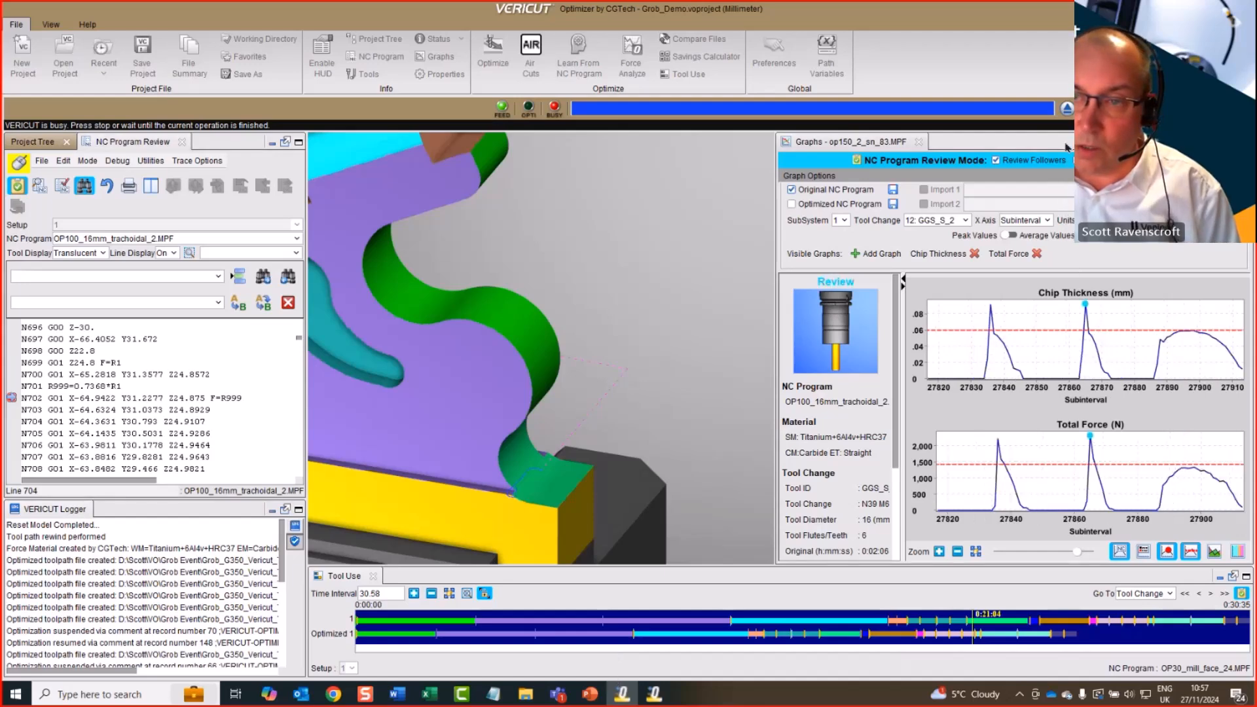
click(19, 189)
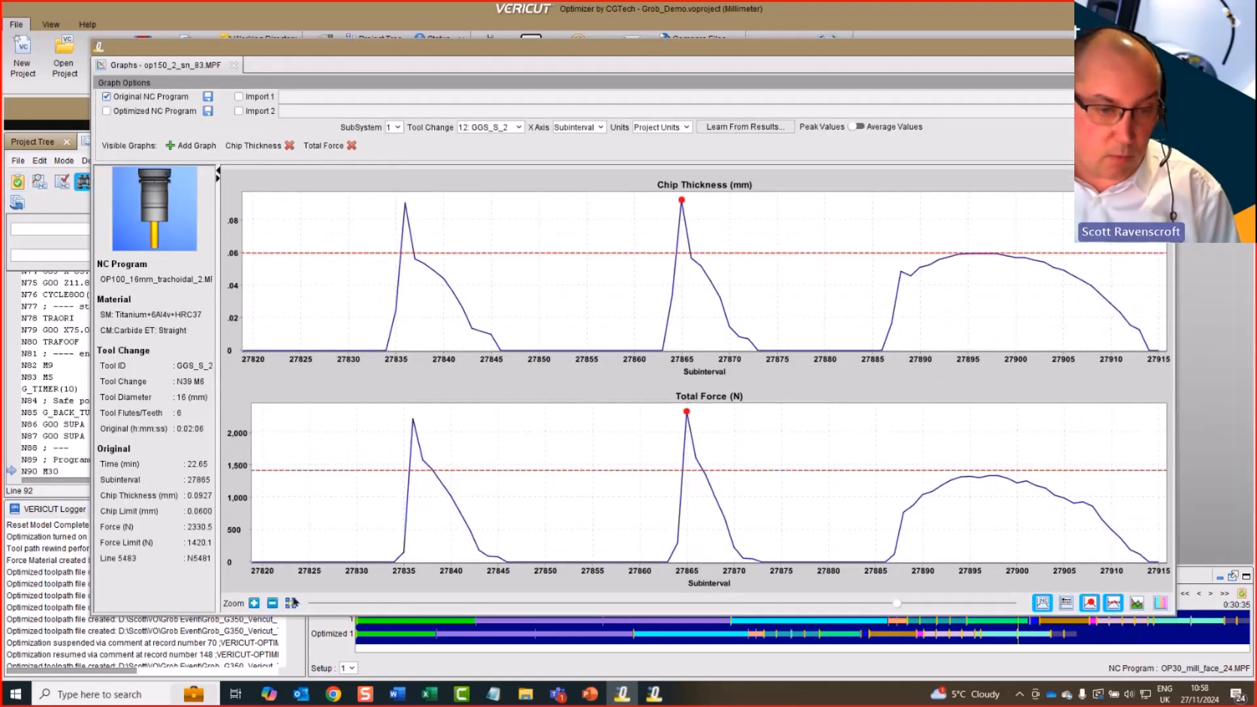
- Overlay the optimized NC program on the Chip Thickness and Total Force graphs and shade the difference between the curves
click(291, 602)
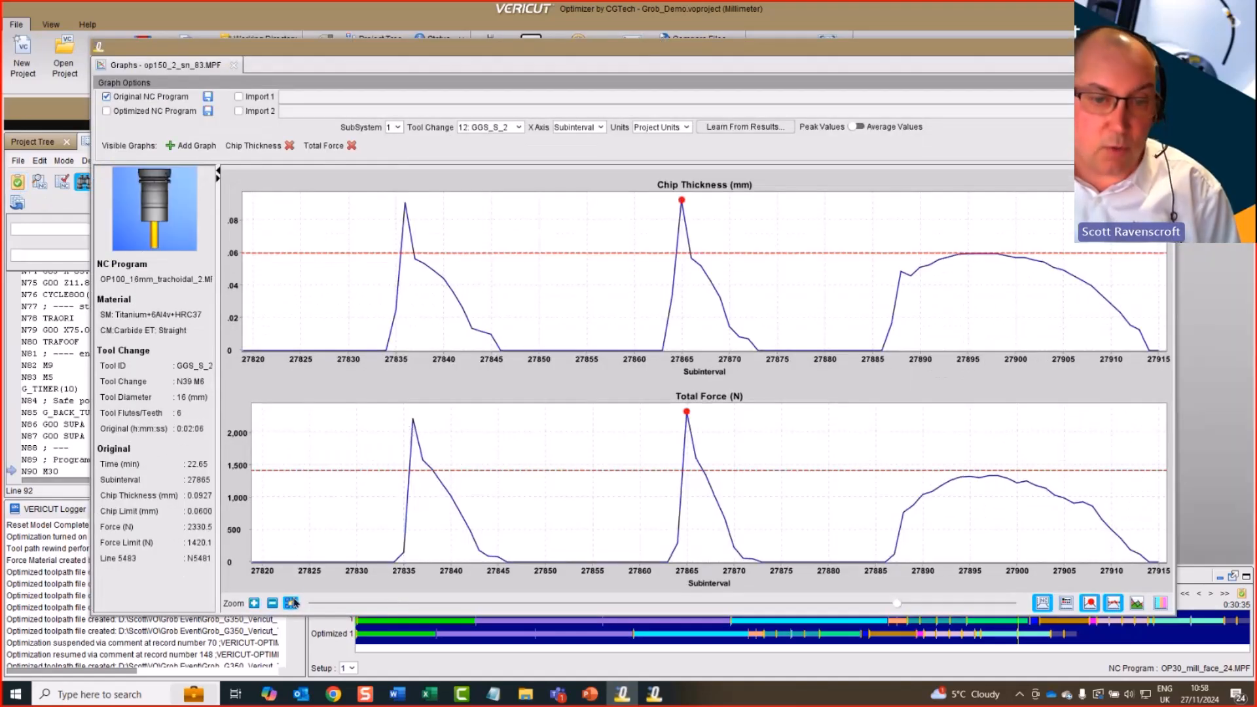
click(138, 112)
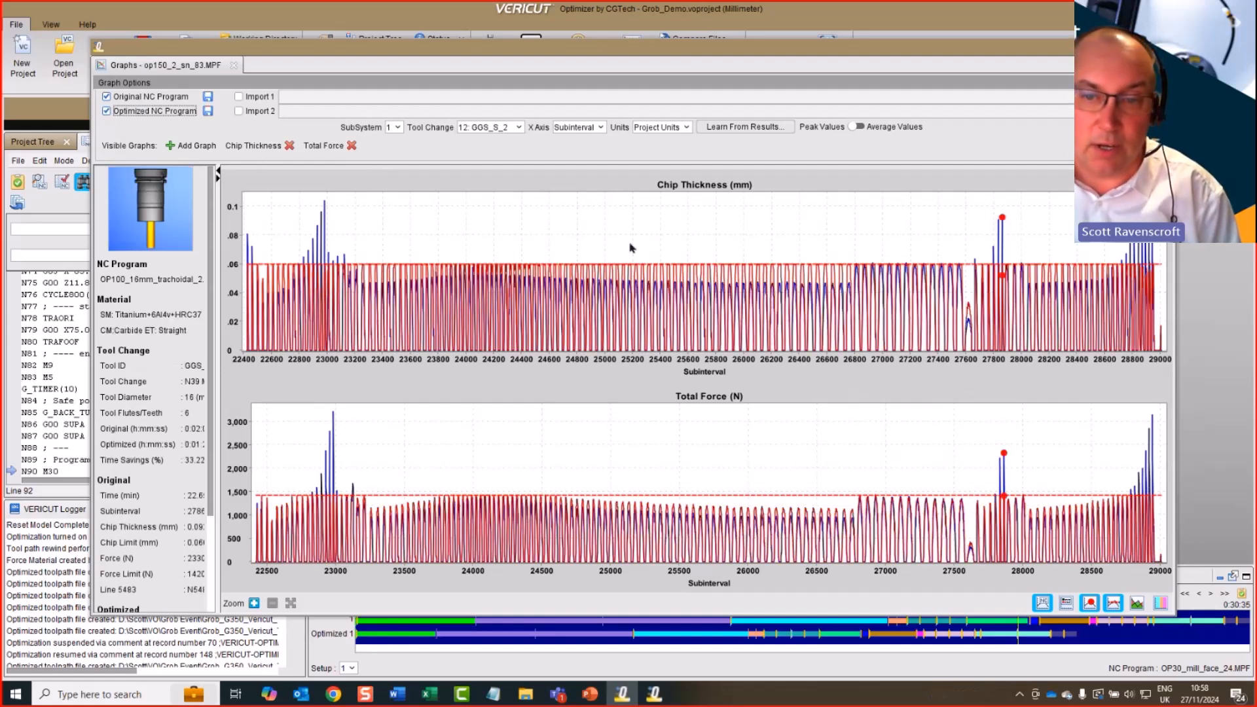
drag(837, 255, 893, 269)
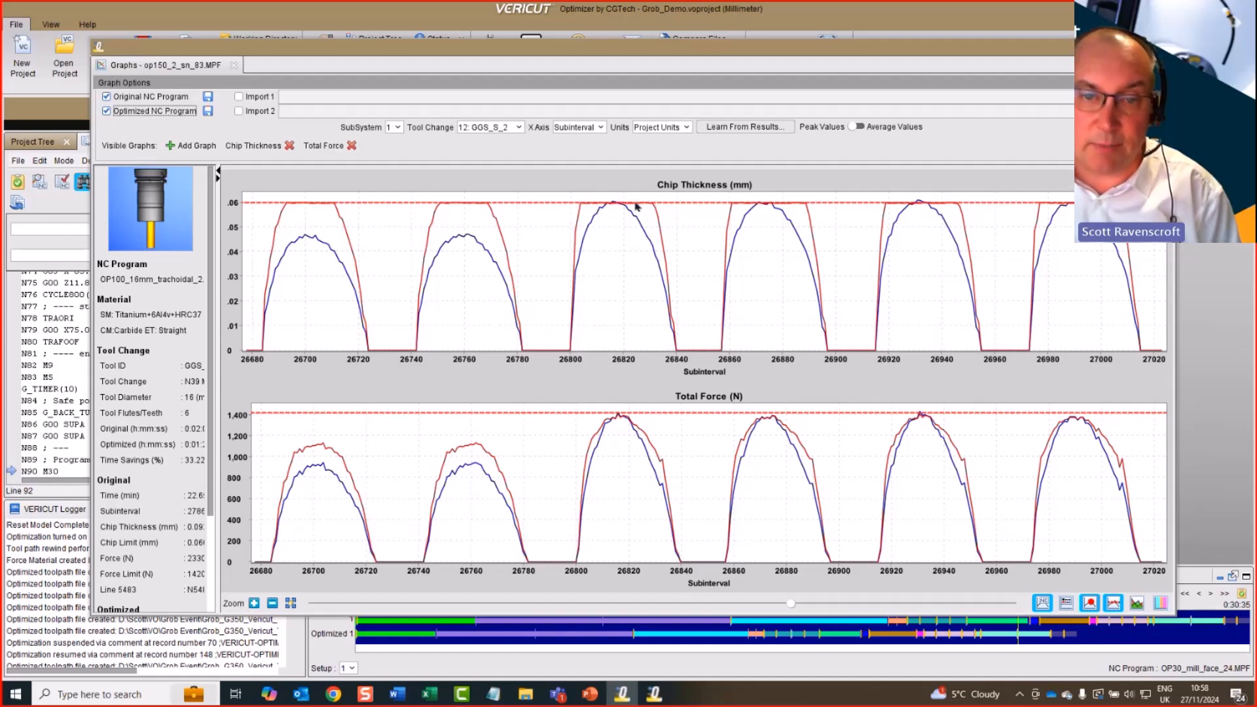
click(1137, 603)
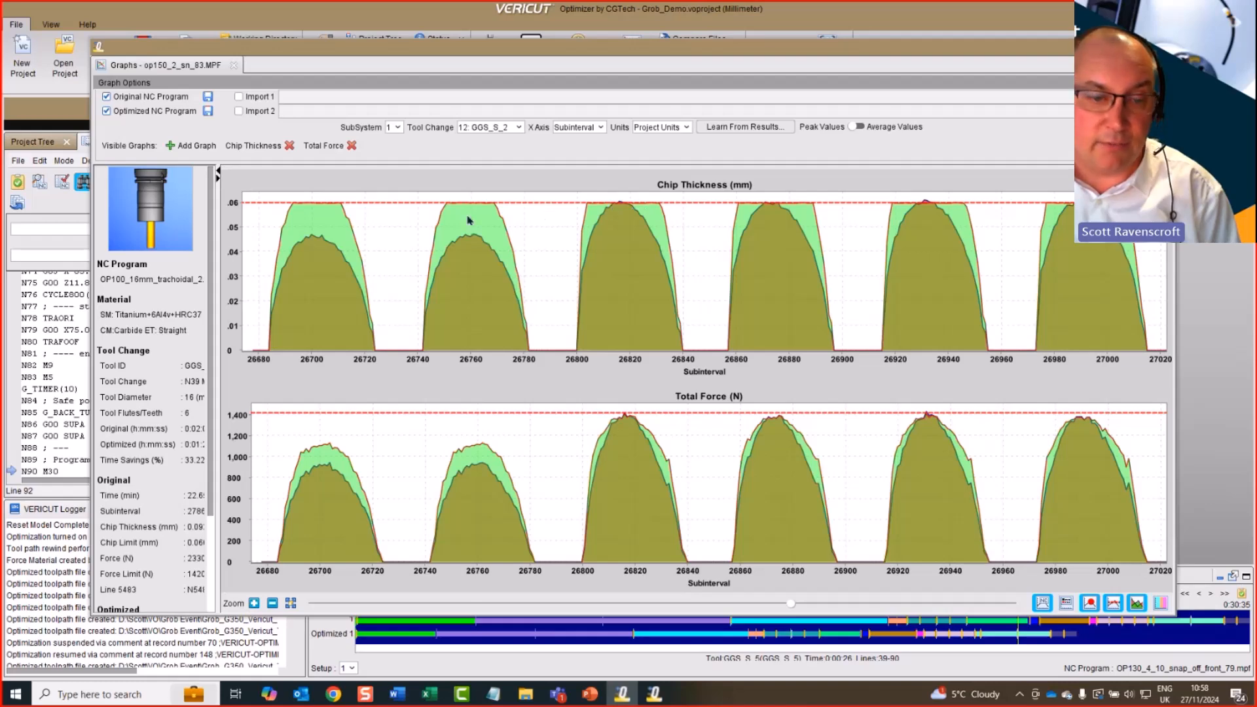
click(292, 602)
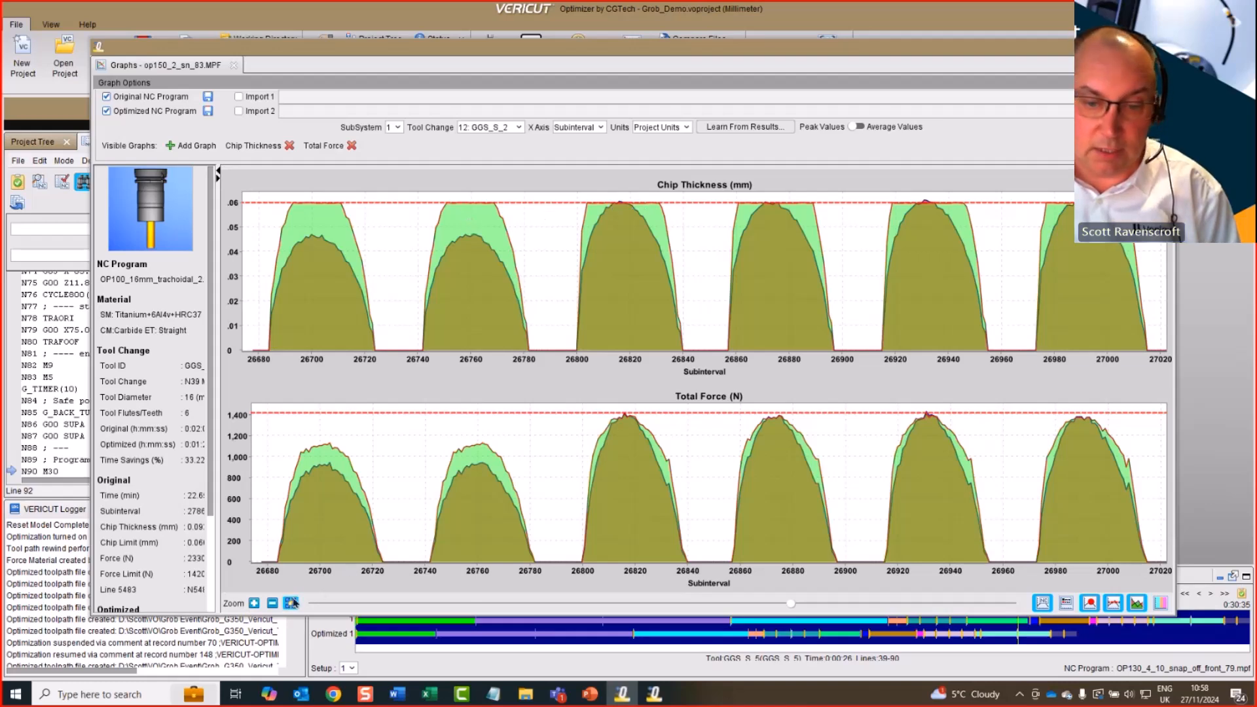
- Add the Feed Per Minute graph and compare original with optimized results around subintervals 26,660–26,765 and 22,800–23,140
click(191, 145)
click(174, 181)
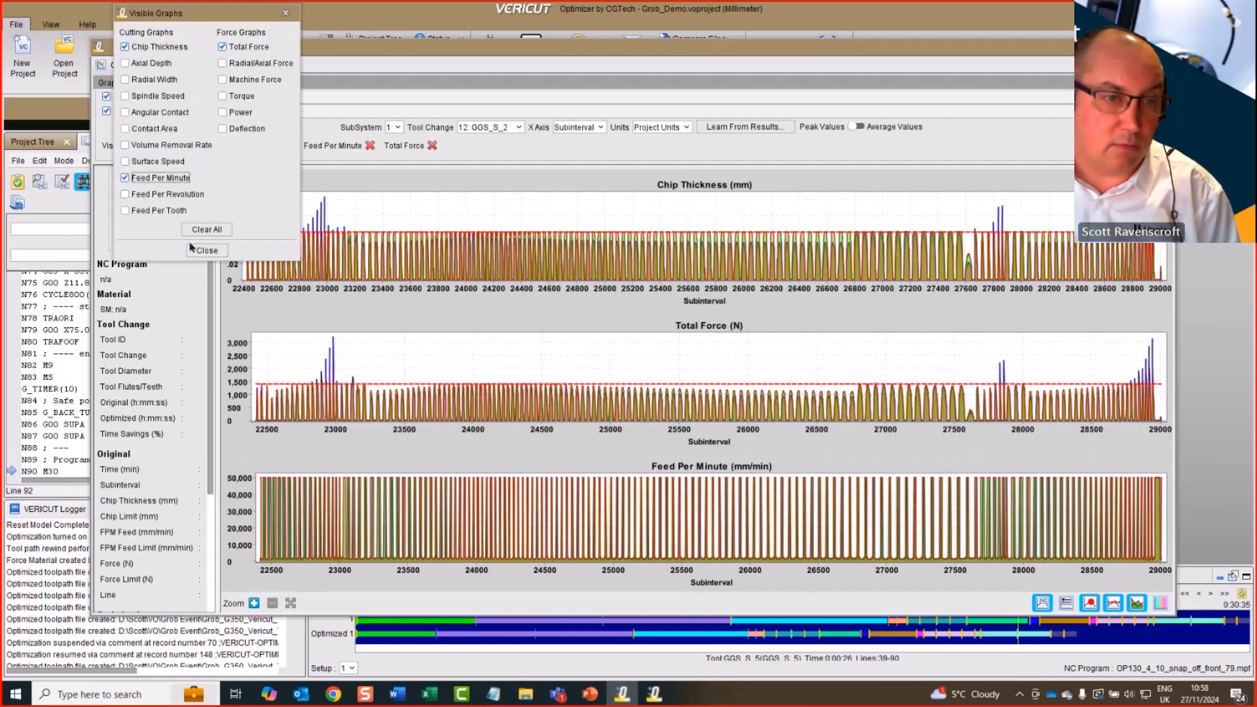
click(207, 250)
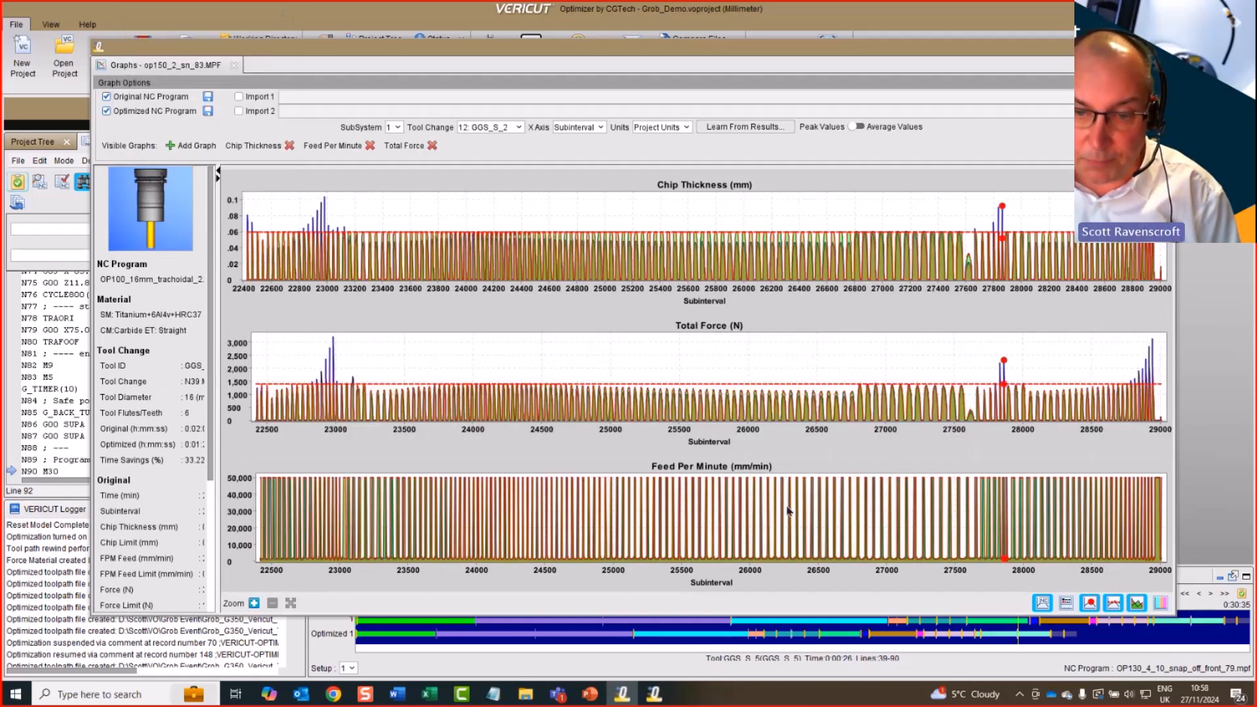
drag(786, 514, 987, 496)
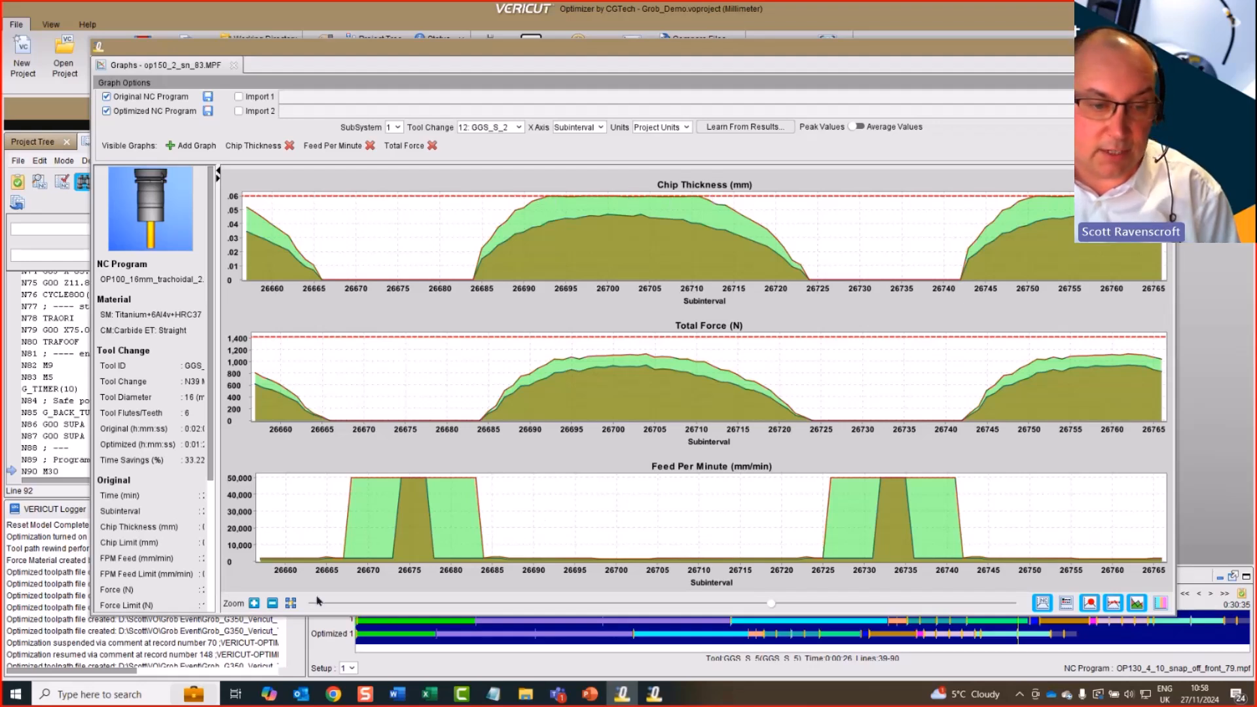
click(291, 602)
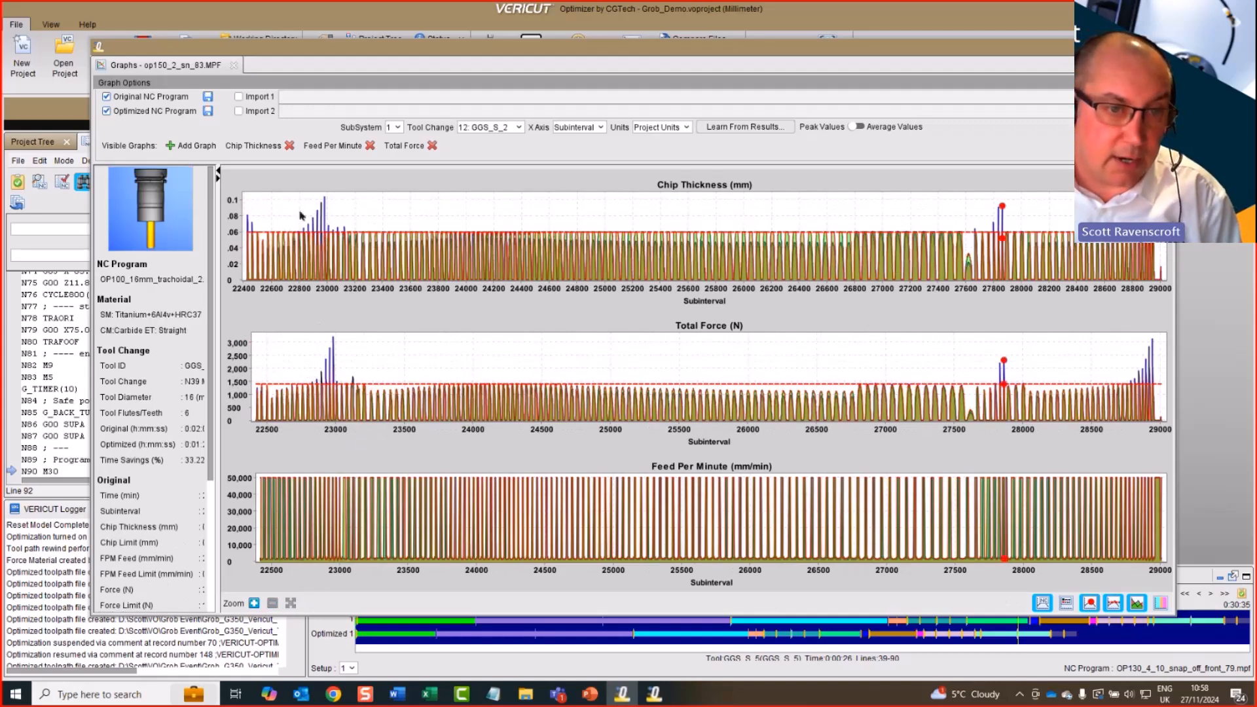
drag(300, 206, 350, 217)
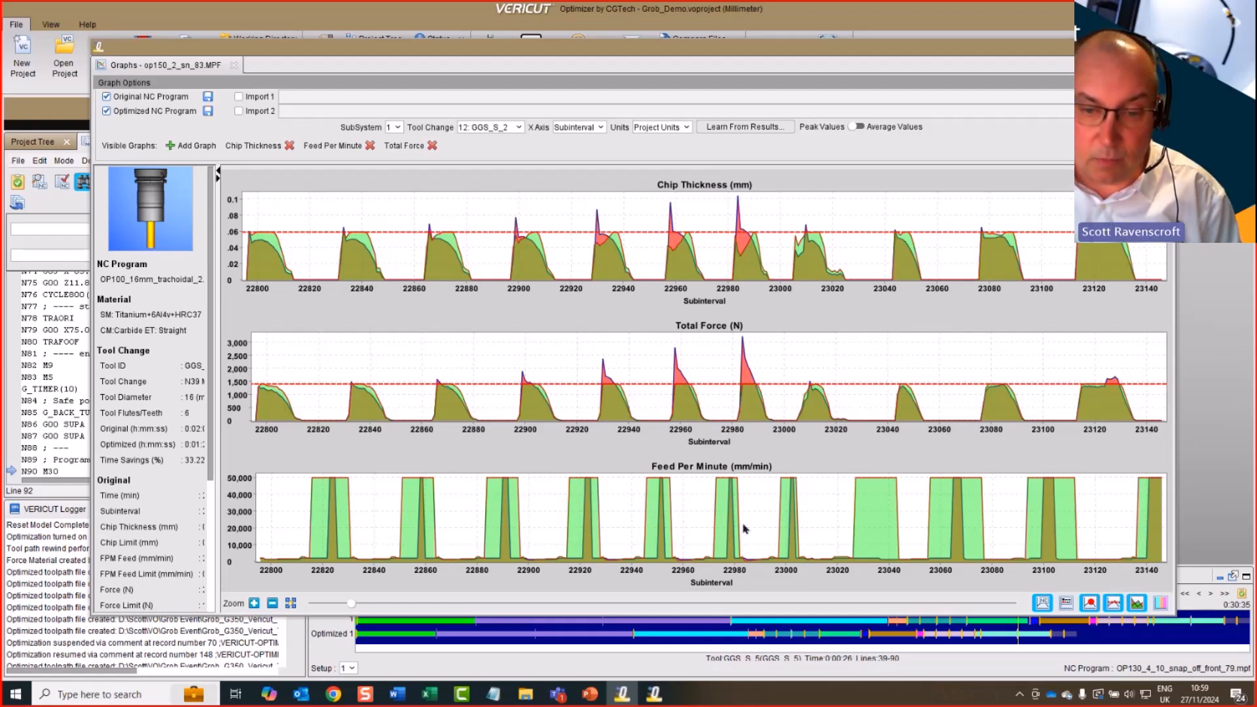
- Inspect the feed peak around subintervals 22,970–22,991 on the Feed Per Minute graph, restore the full range, and close the graphs
drag(710, 483, 766, 561)
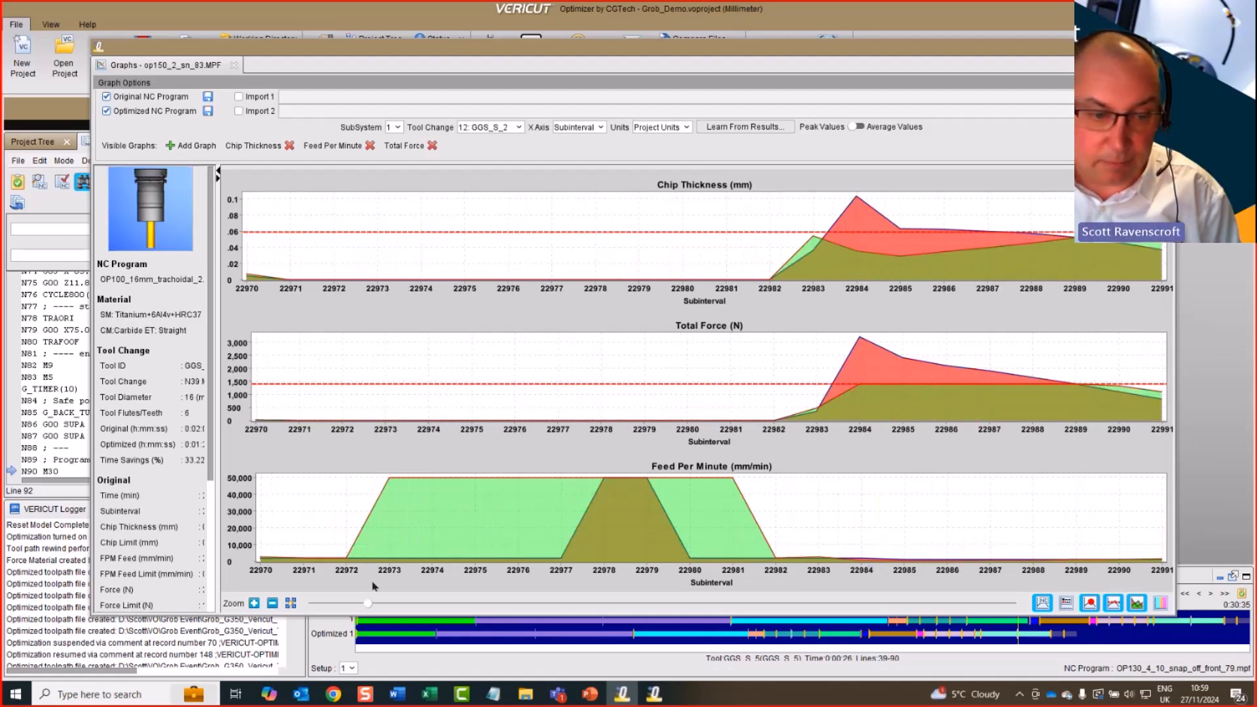
click(290, 603)
click(1002, 207)
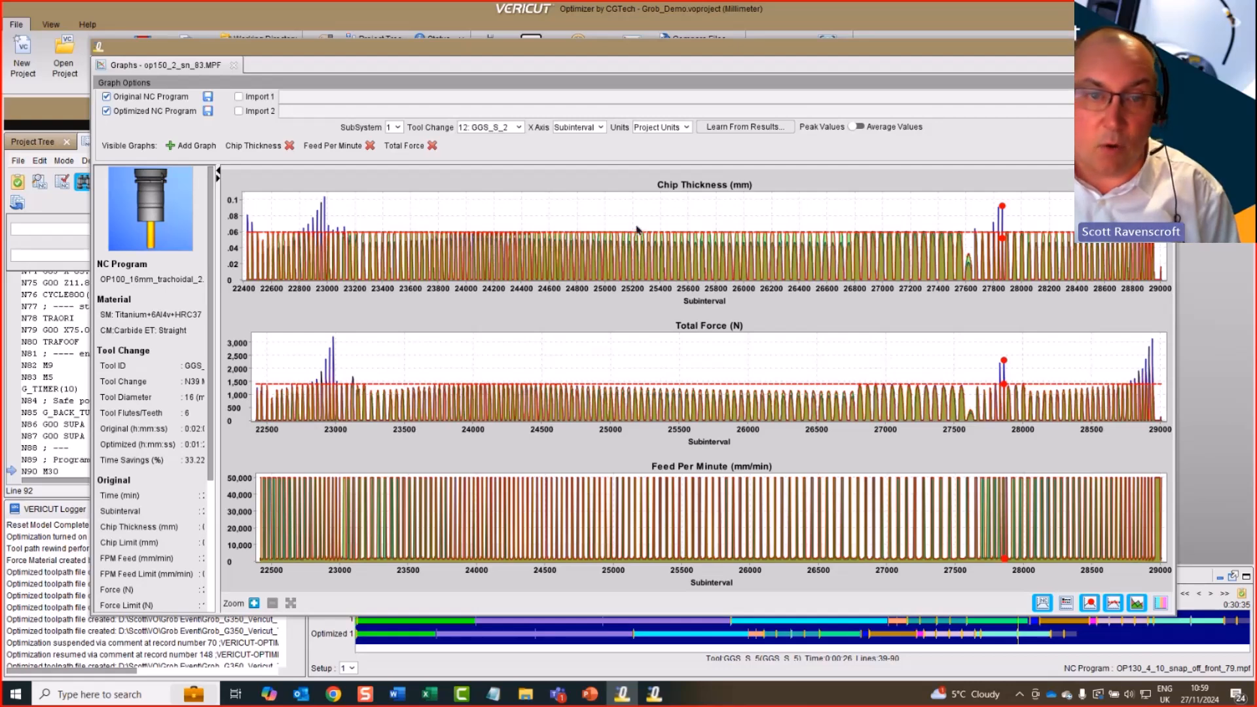
click(1165, 48)
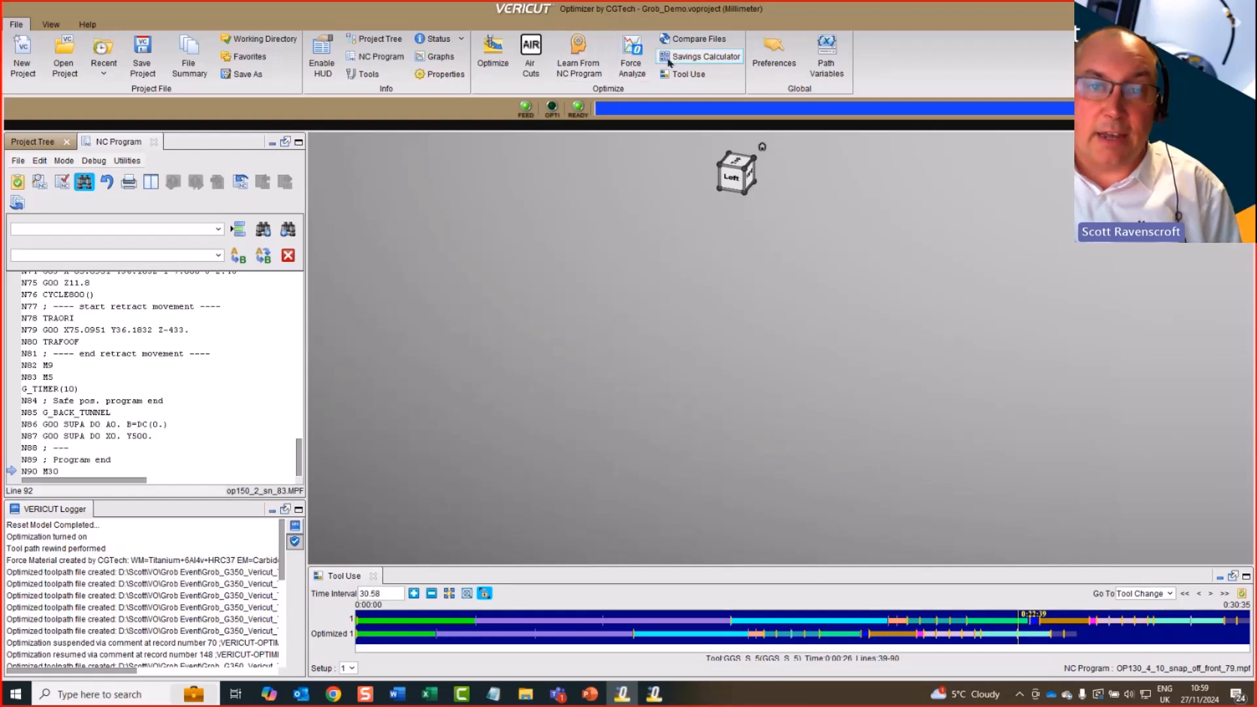
- Open the Optimization Savings Calculator and review the time savings, part quantity, machine hourly rate and money saved for the parts
click(699, 56)
click(680, 292)
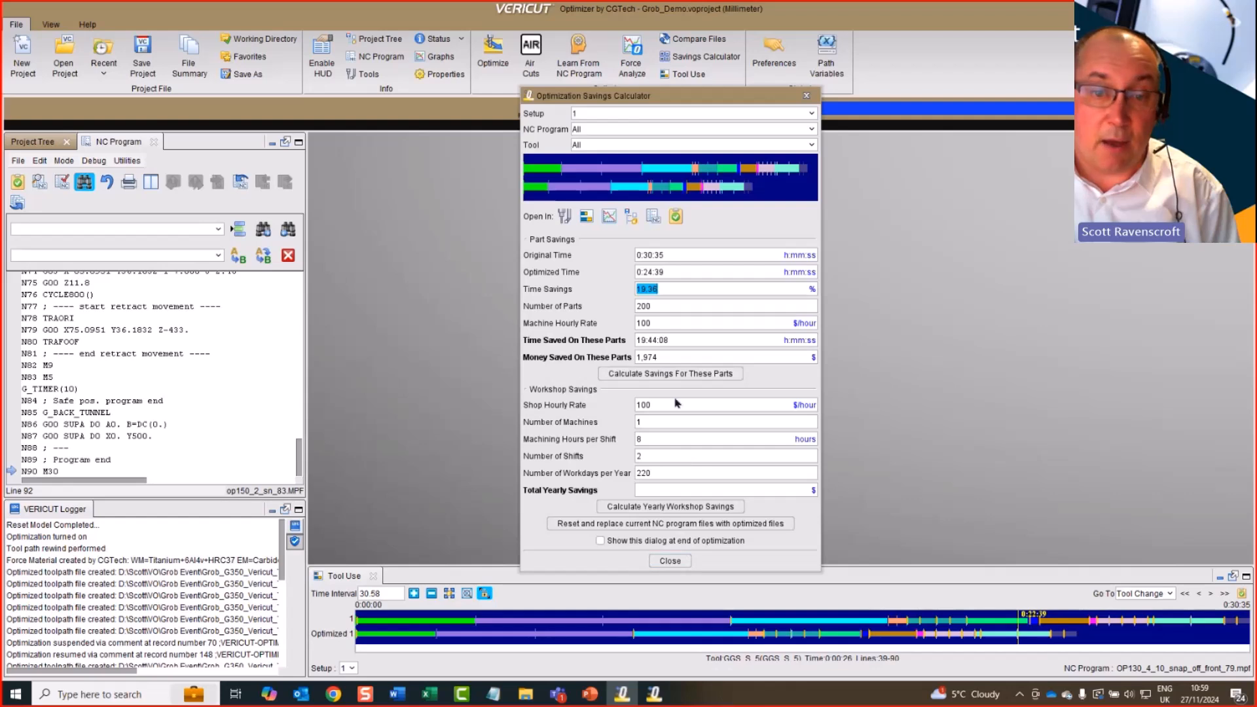
click(669, 320)
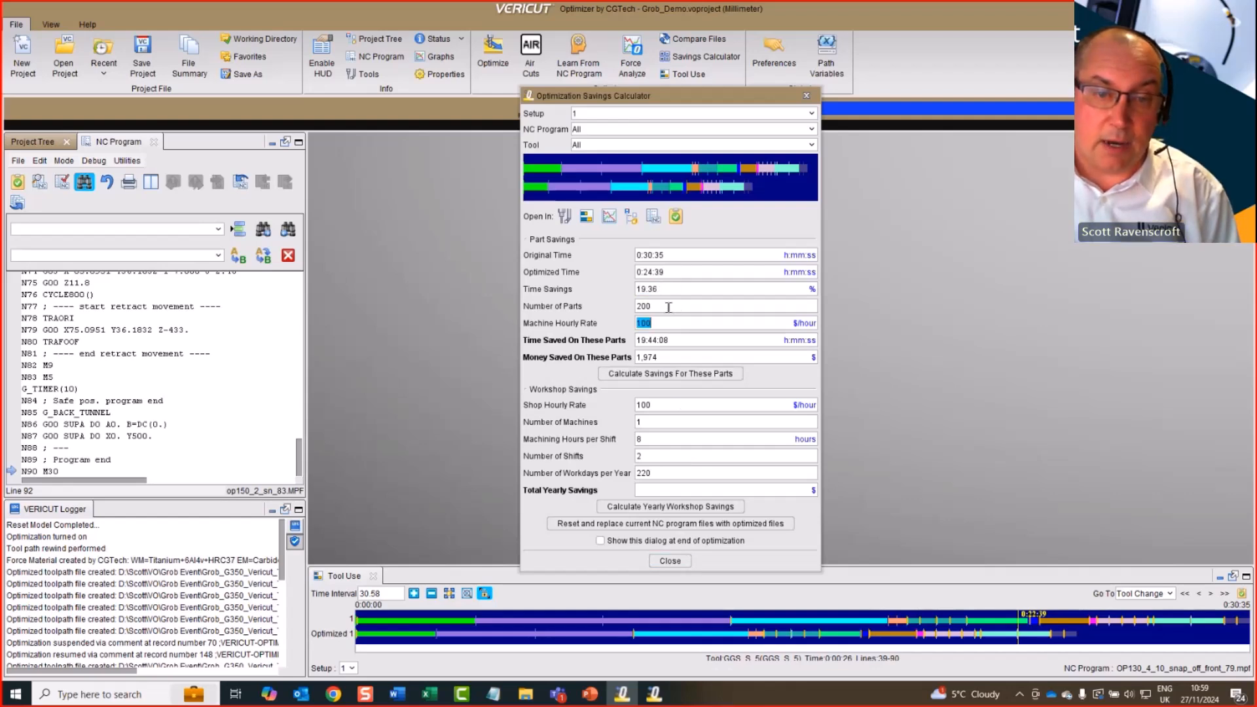
click(668, 307)
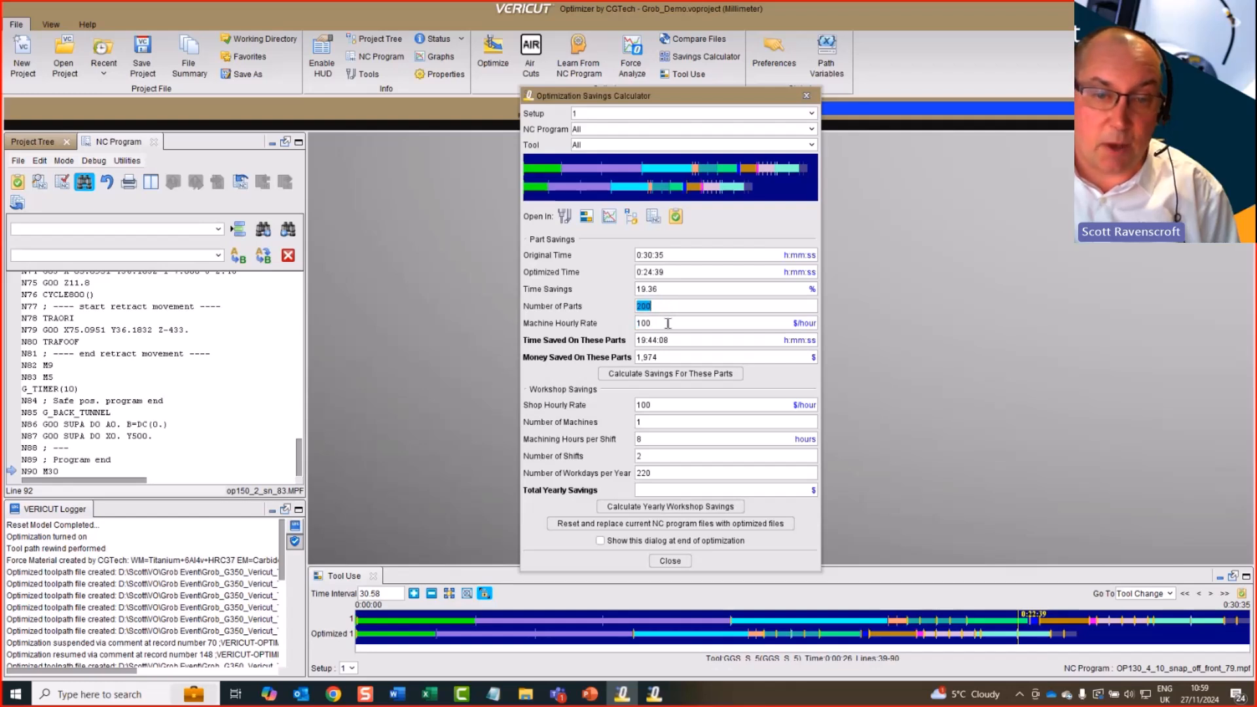
click(667, 324)
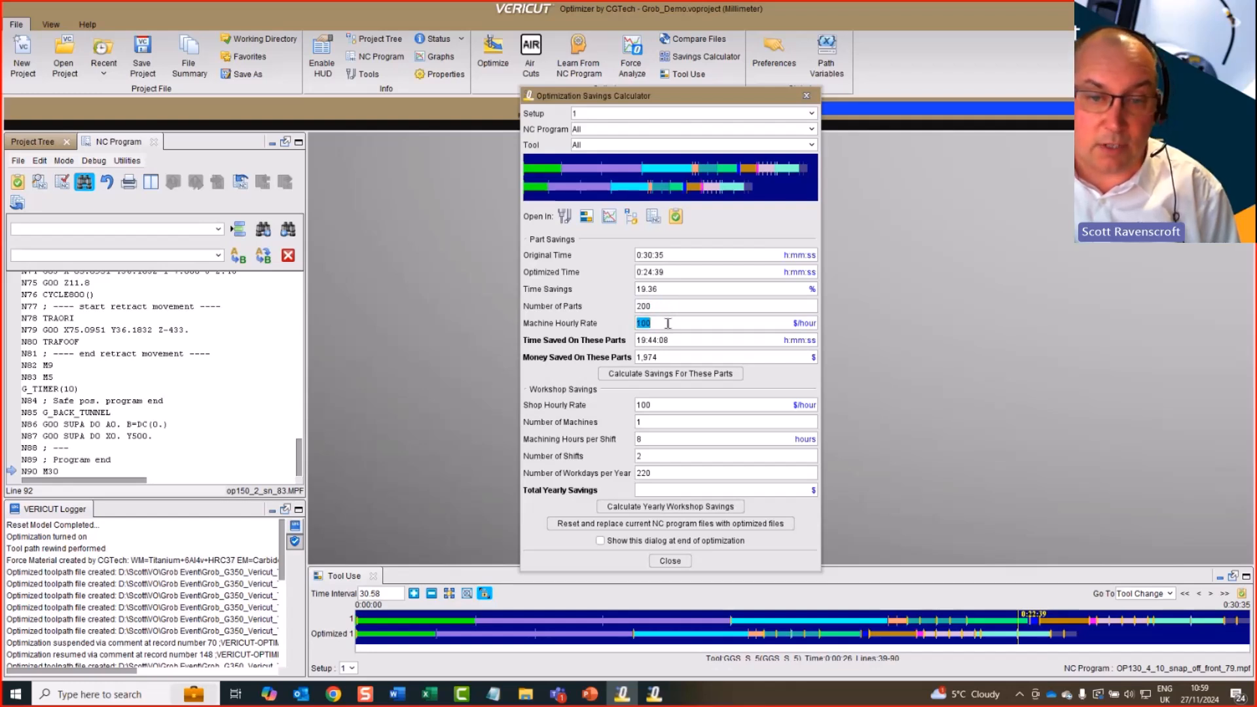
click(667, 358)
click(667, 357)
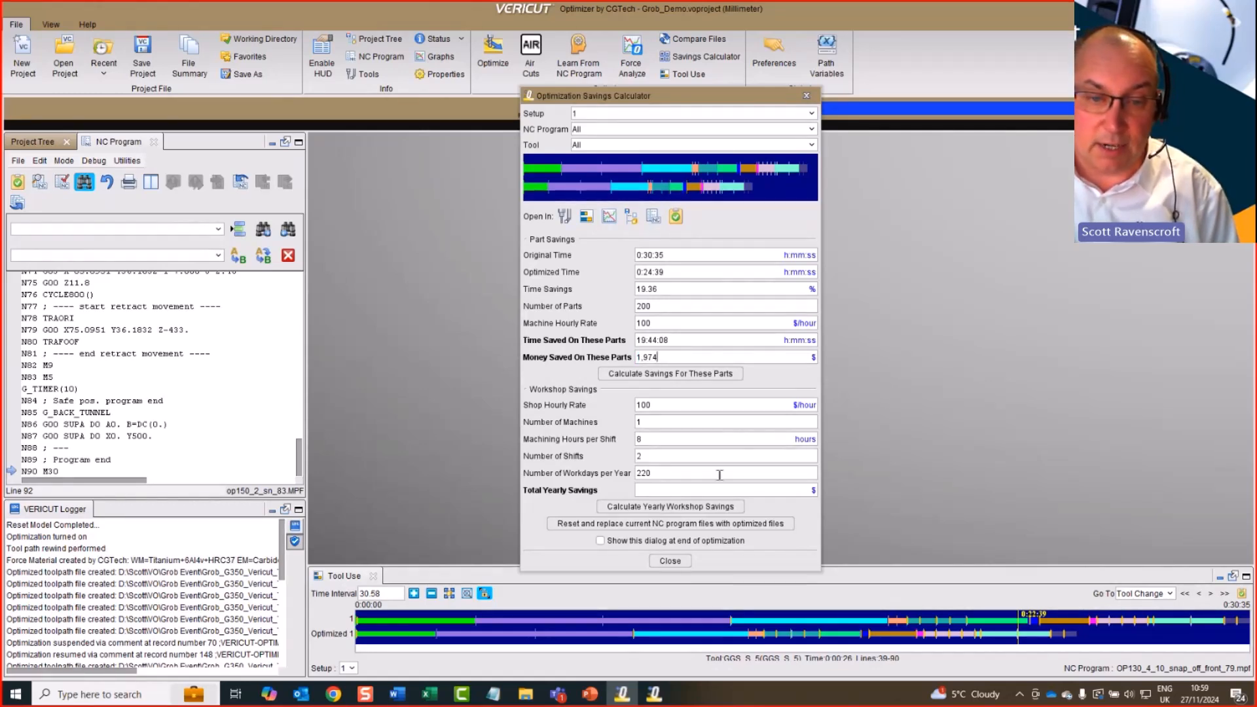
- Review the workshop rate, machine, shift and workday figures, calculate the yearly workshop savings, and close the calculator
double_click(662, 403)
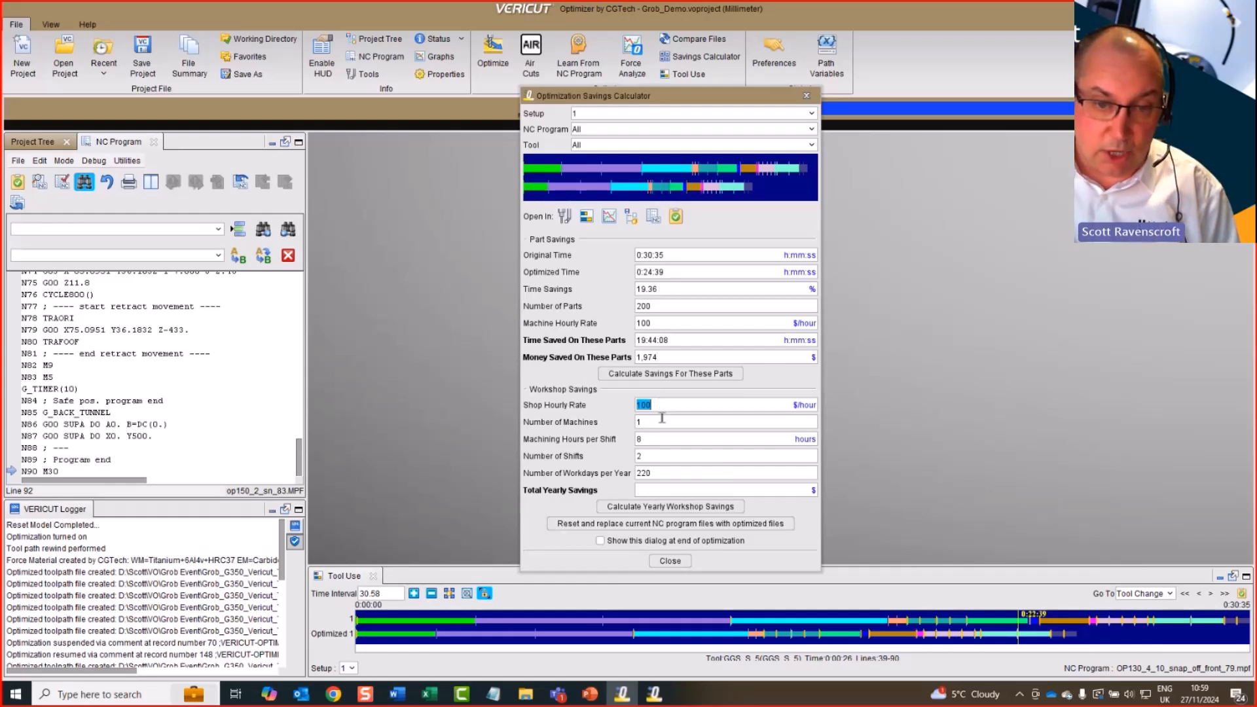
double_click(663, 421)
double_click(660, 440)
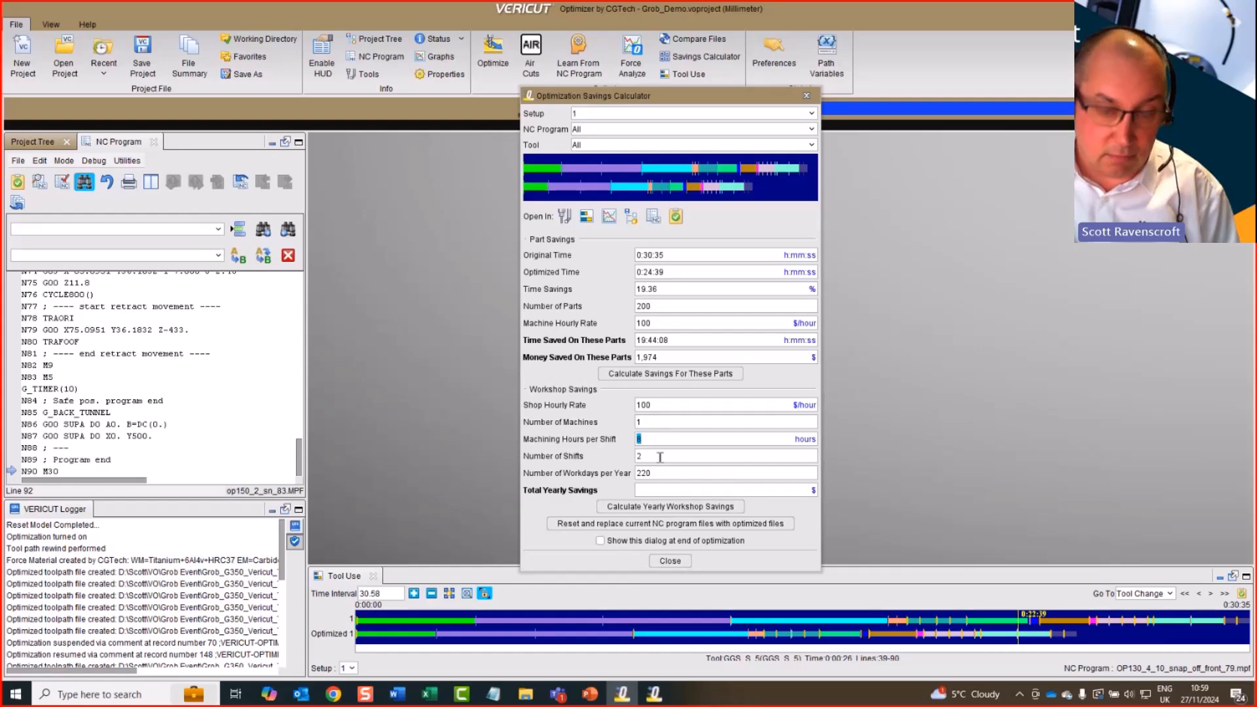
double_click(660, 456)
double_click(659, 474)
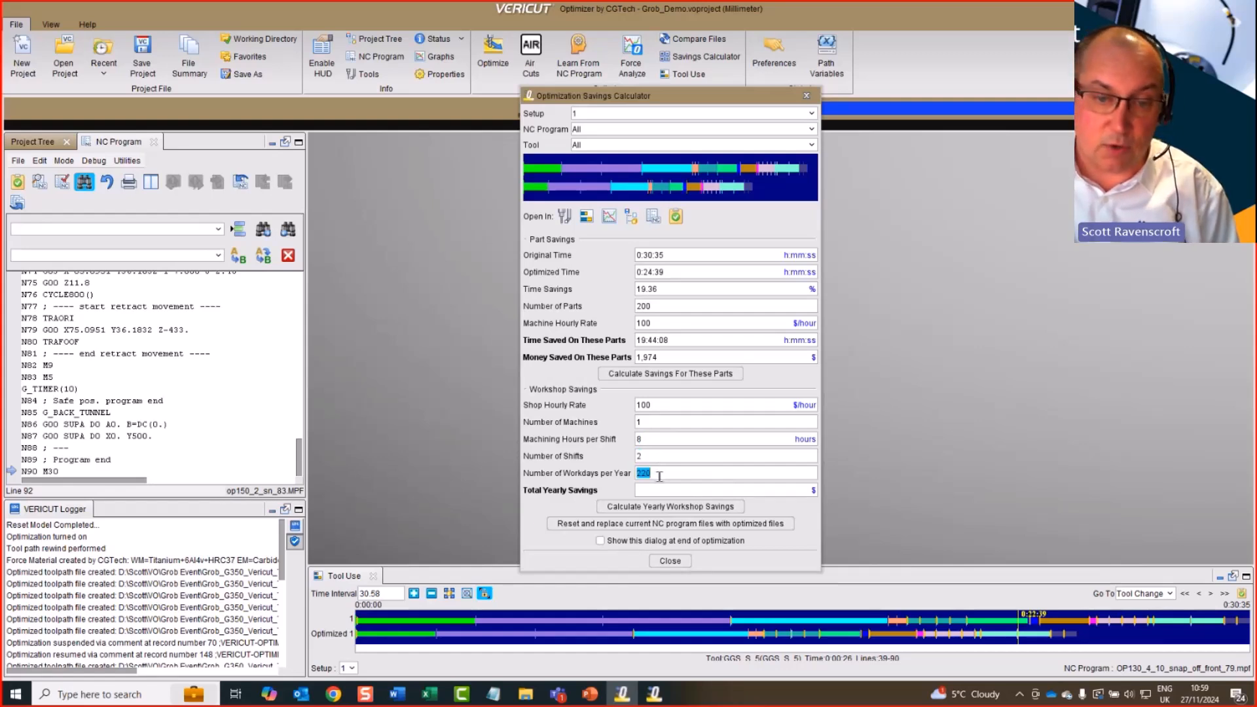
click(674, 507)
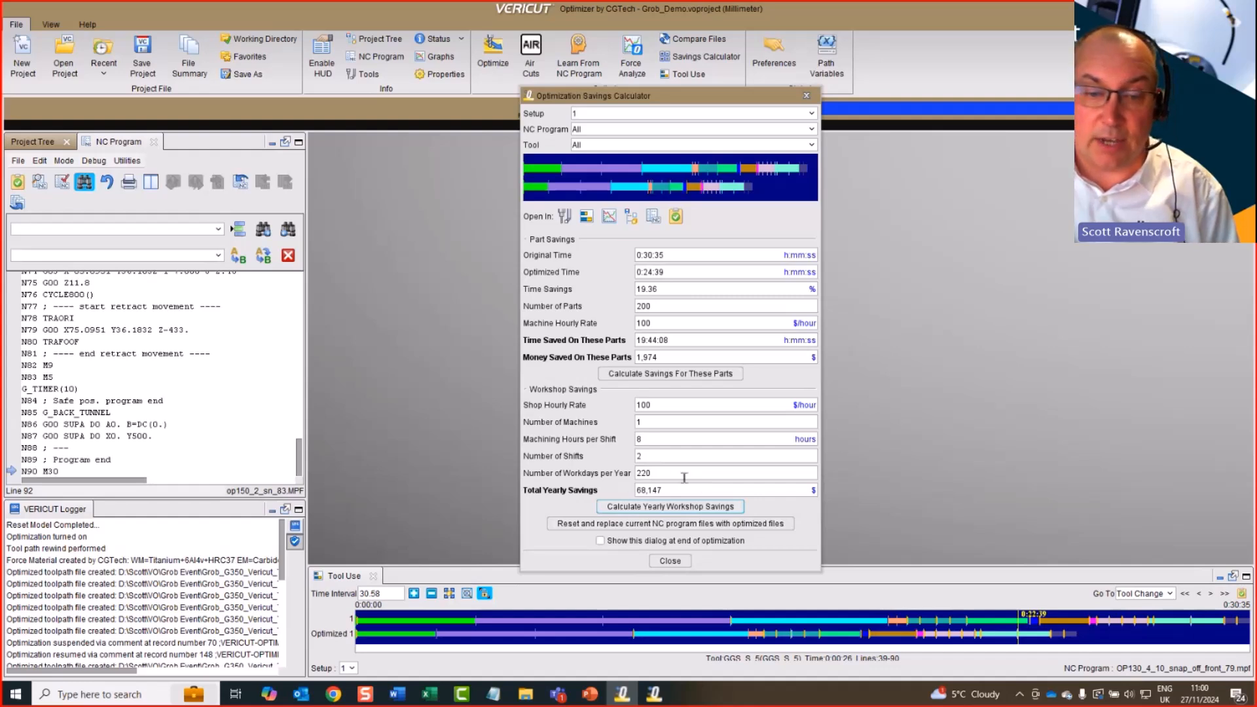
click(670, 561)
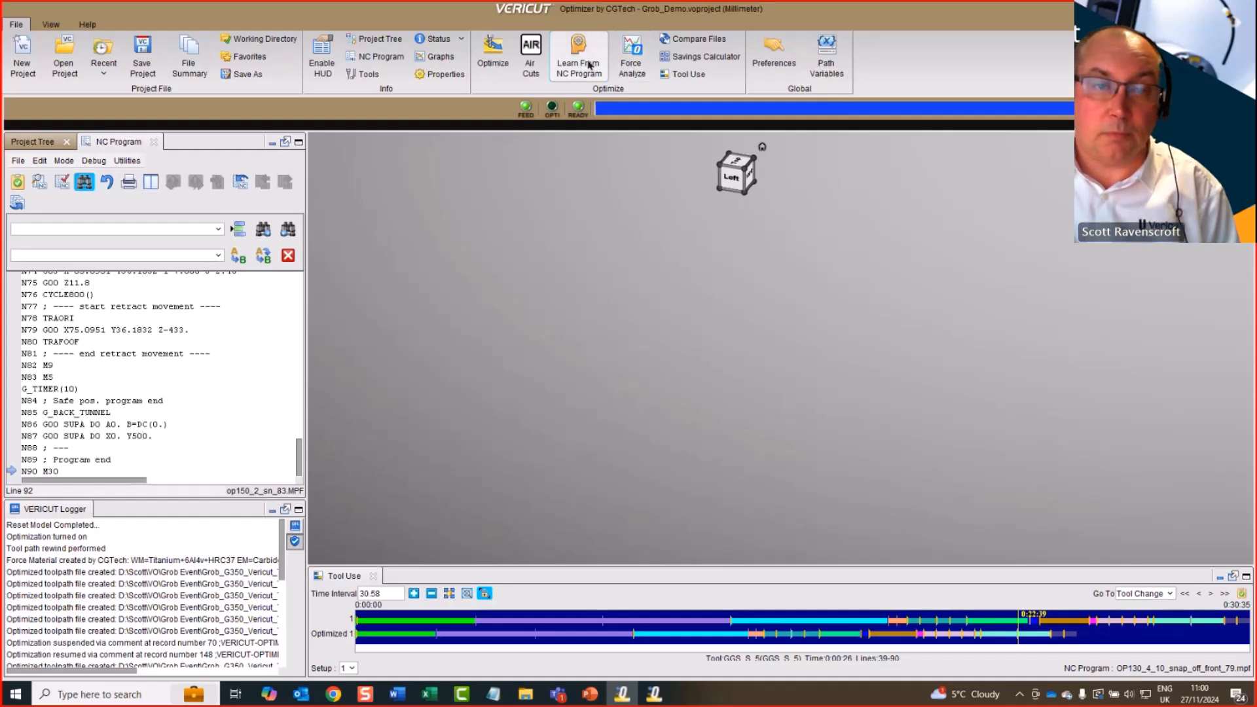
- Switch to PowerPoint, present the side-by-side machining video slide, and advance to the 16mm x 6 flute dynamic milling slide
click(590, 694)
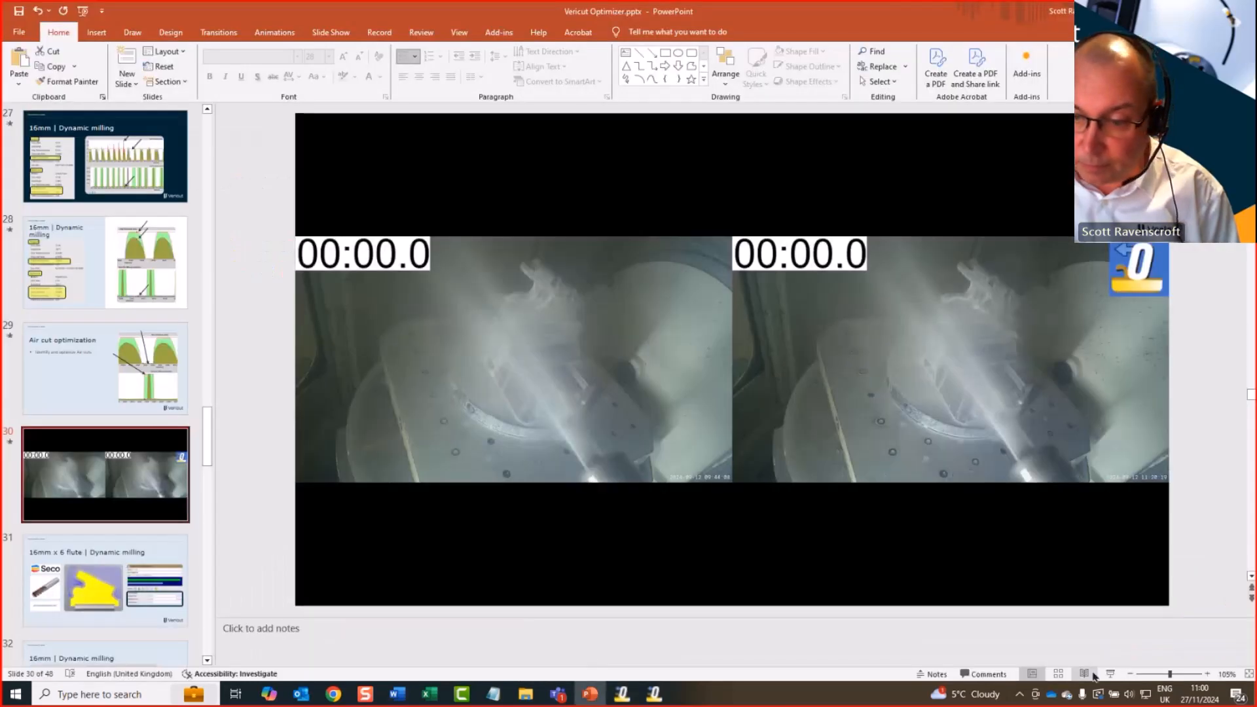
click(1034, 675)
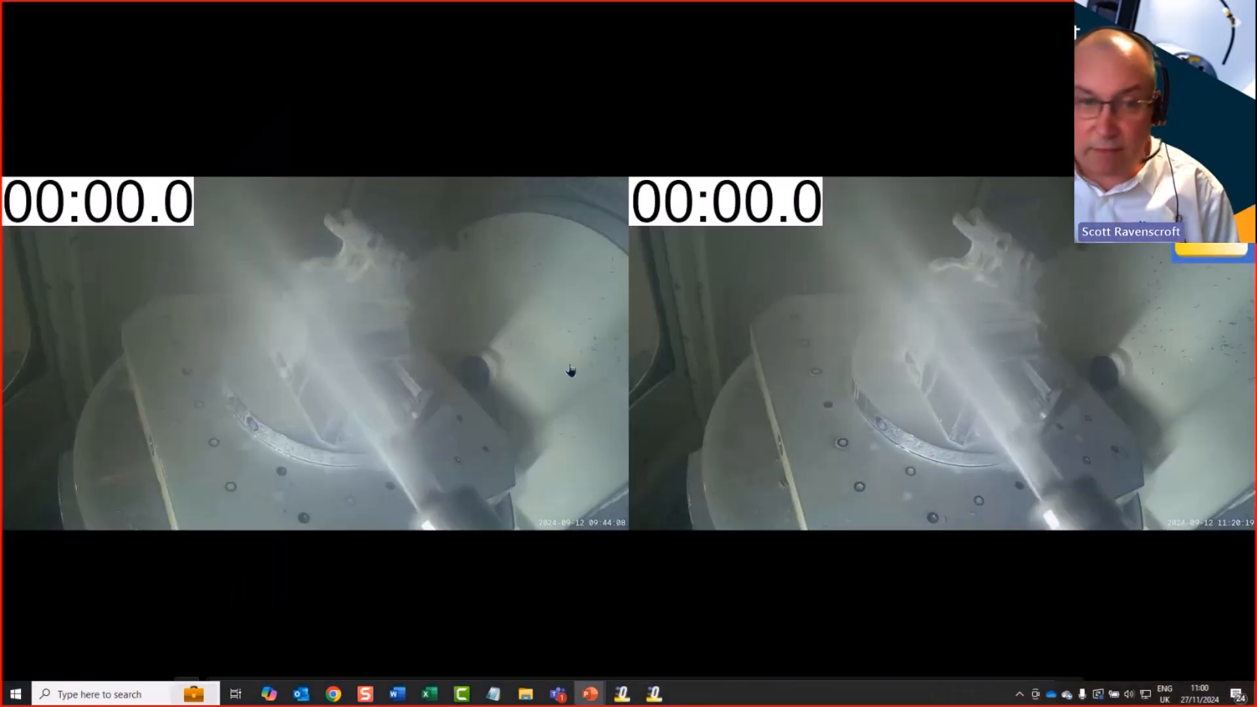
key(Right)
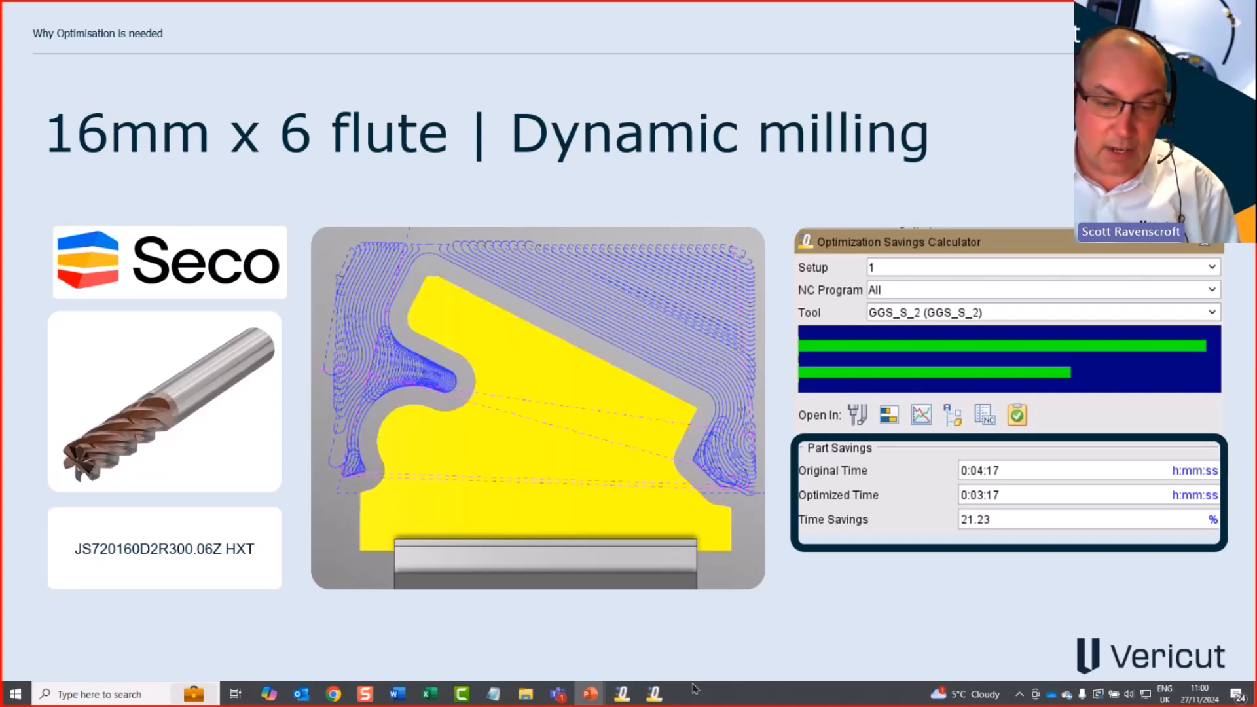
- Switch to the Grob_Demo project in Vericut Optimizer, view the finished part on its vise, and show the NC programs in the project tree
click(621, 694)
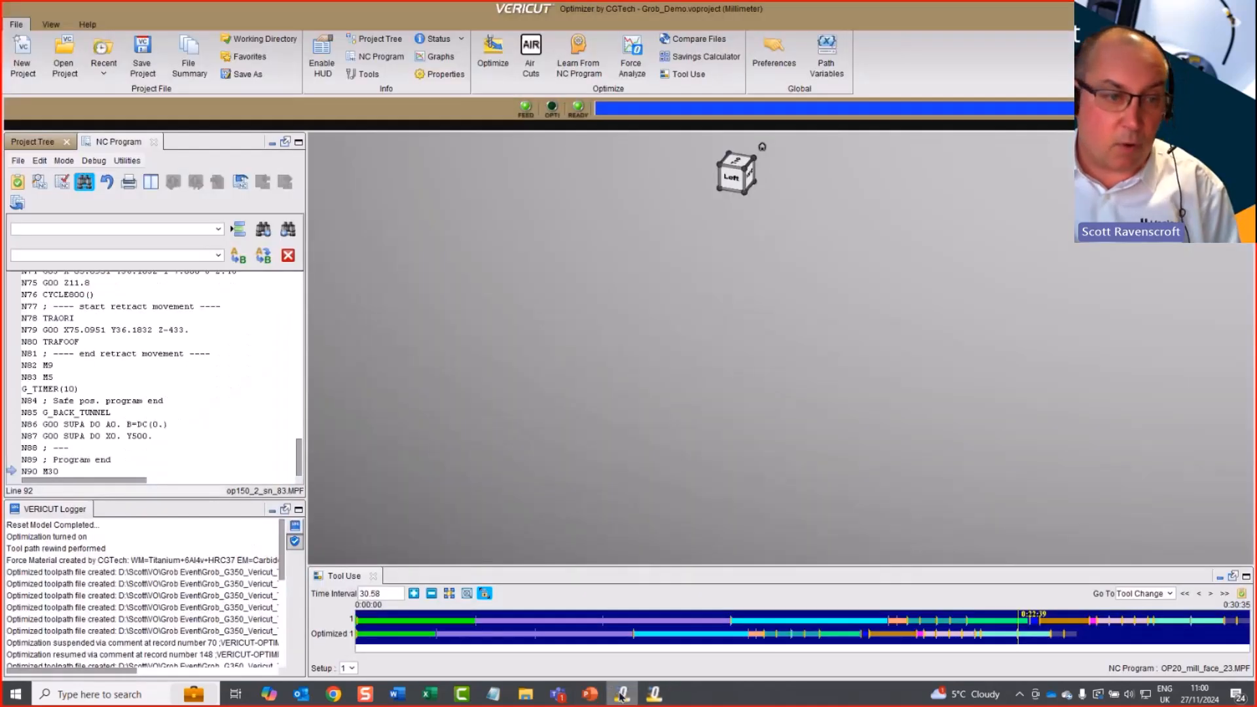
right_click(731, 288)
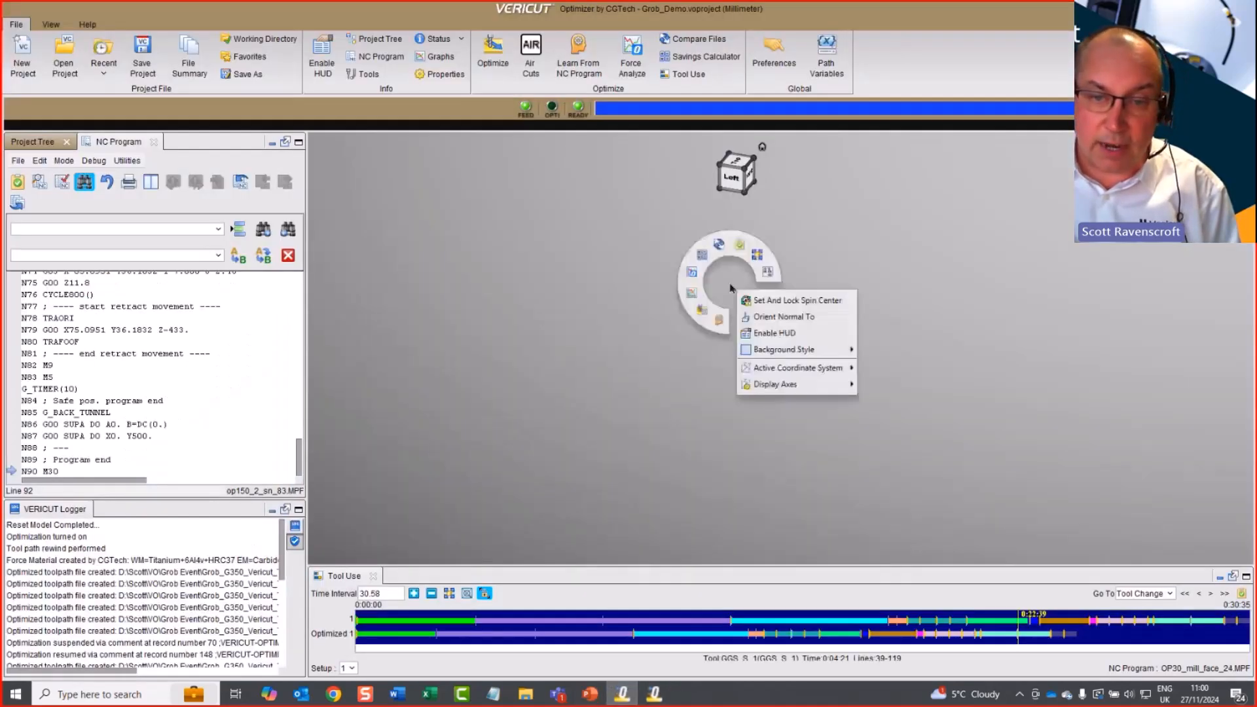
click(740, 246)
middle_drag(688, 393, 691, 246)
scroll(699, 288, up, 3)
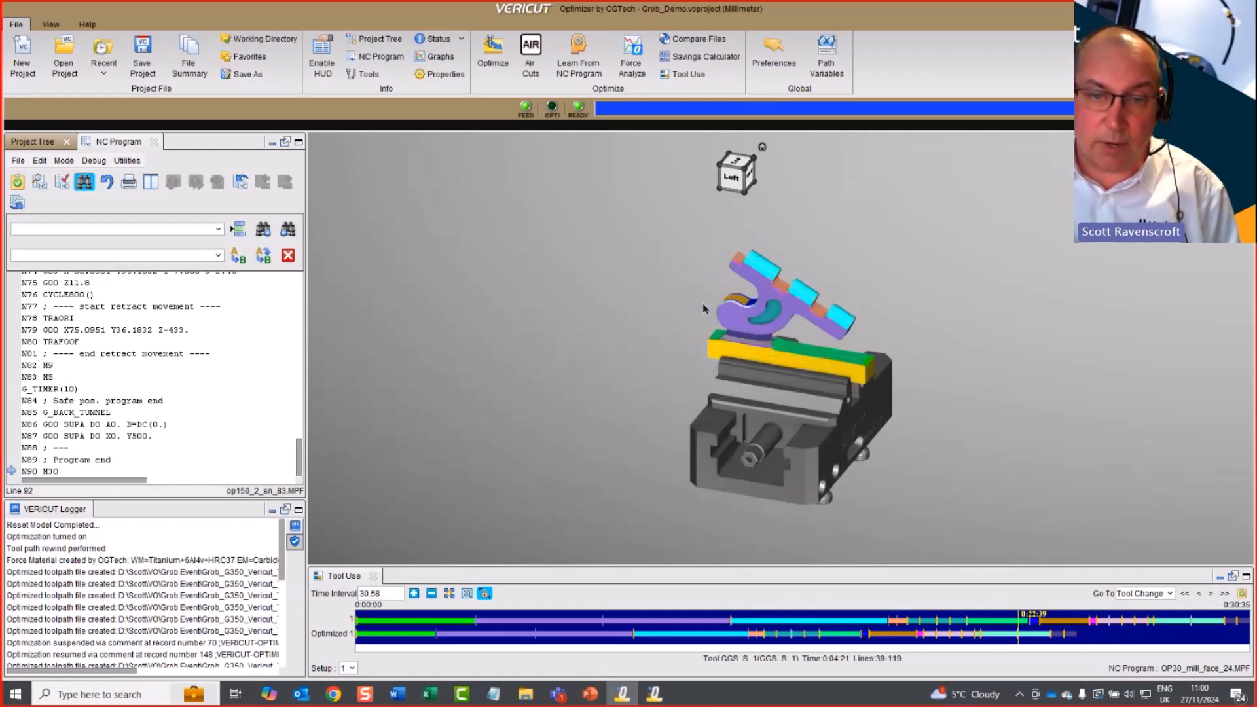
click(18, 140)
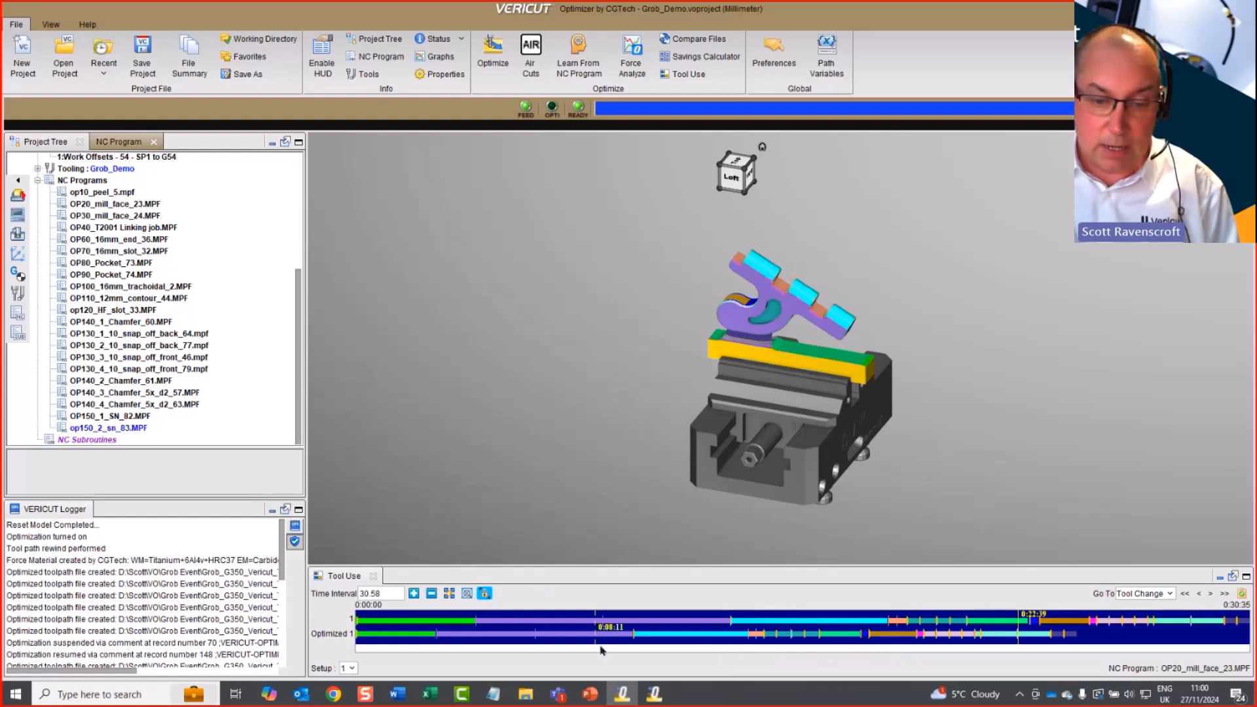
- View the stock block in the Grob_First_tool project, return to the dynamic milling slide in PowerPoint, and end the slide show
click(655, 693)
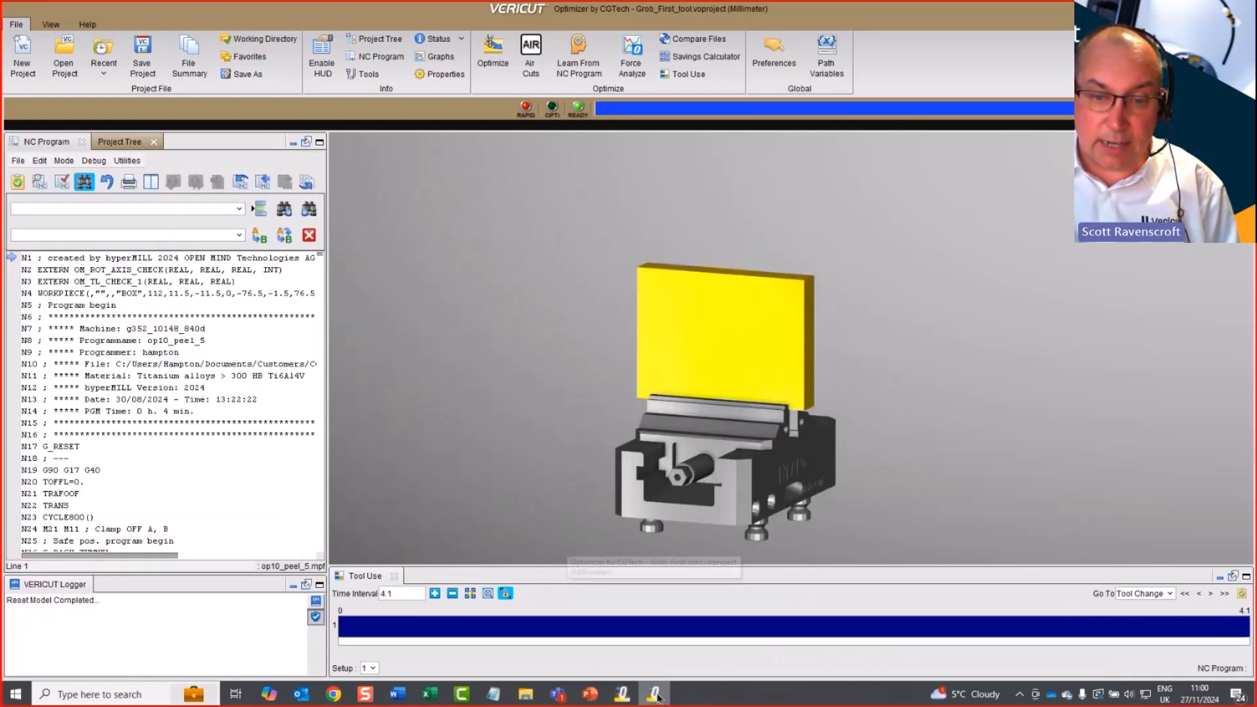
middle_drag(661, 369, 659, 412)
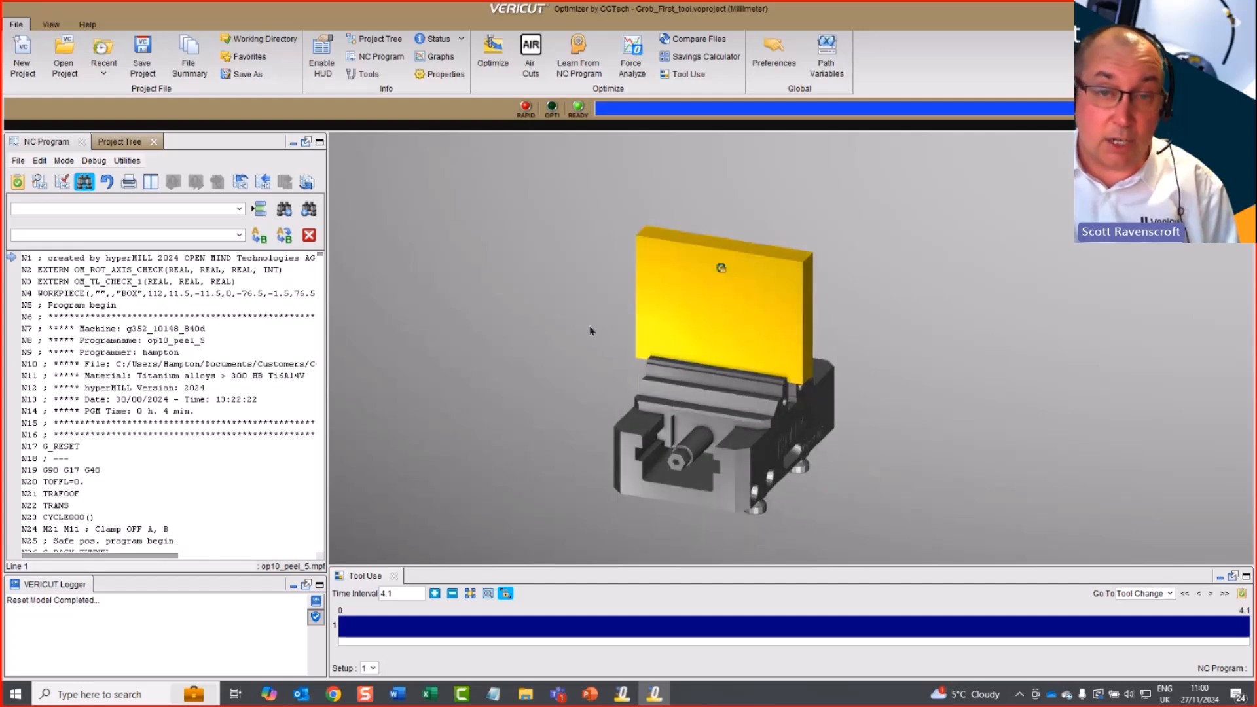
mouse_move(589, 693)
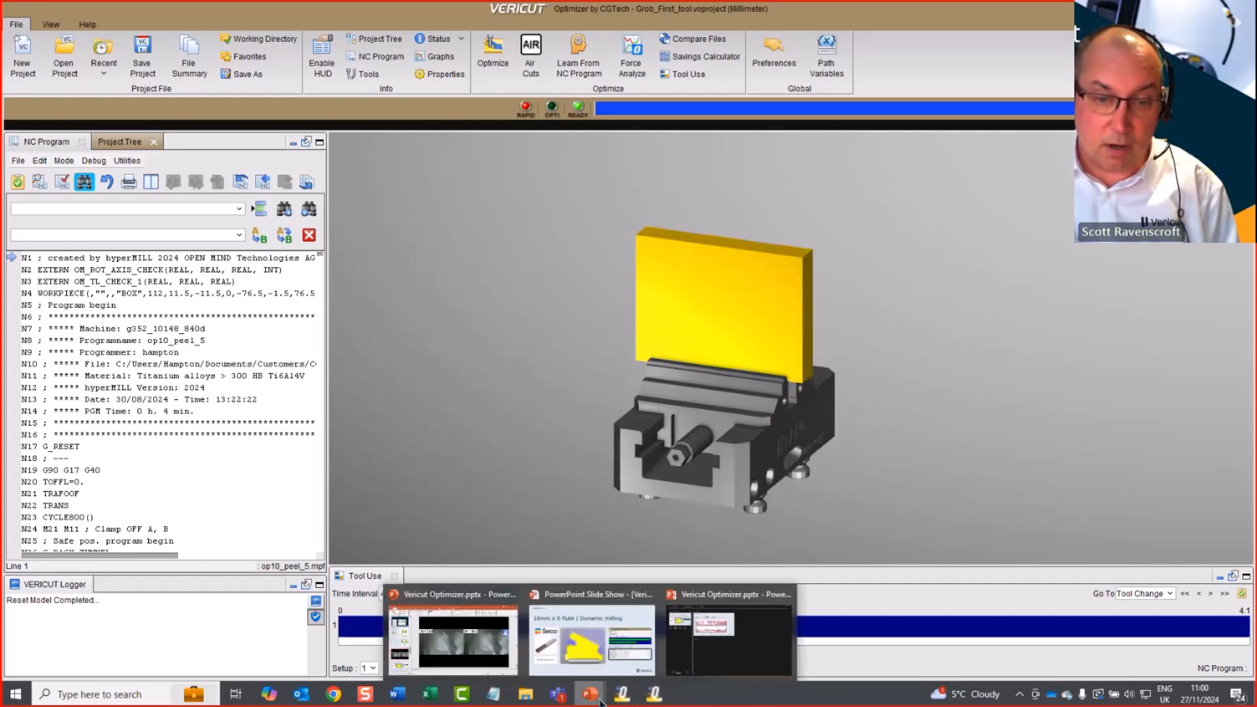
click(587, 652)
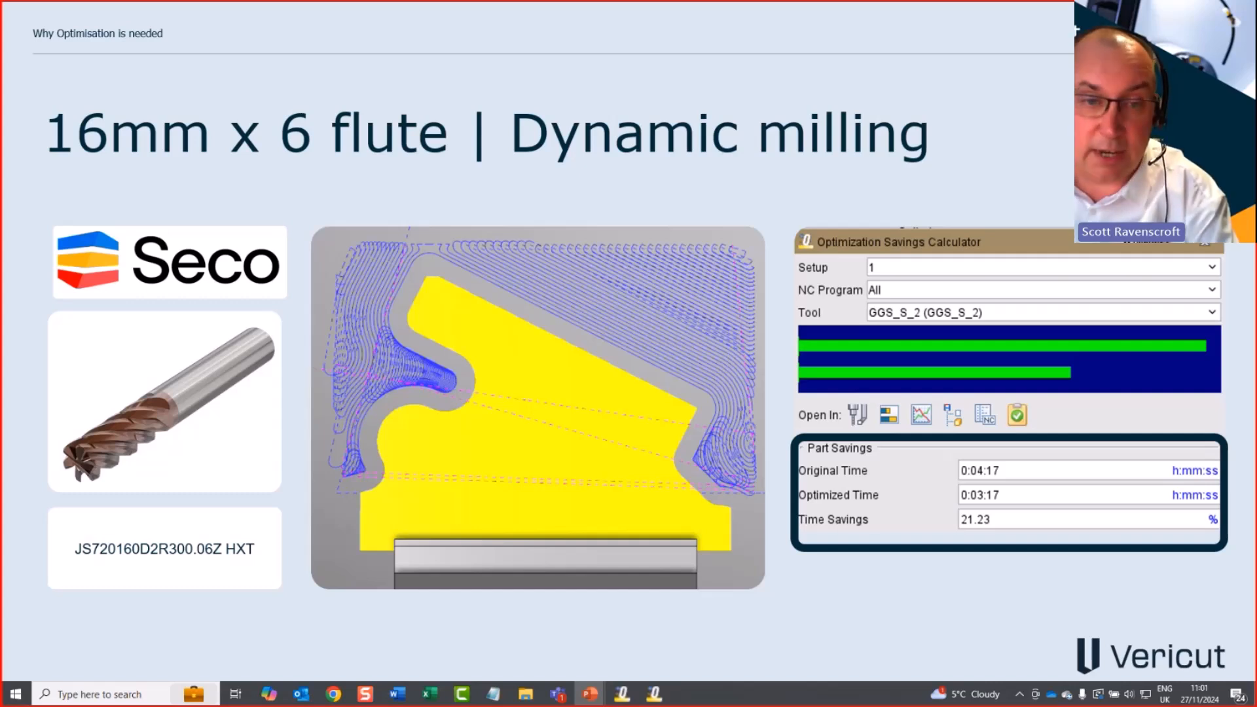
key(Escape)
- Switch to the Grob_First_tool project in Vericut Optimizer, show its project tree, and open the tool library with tool GGS_S_2 expanded
click(654, 695)
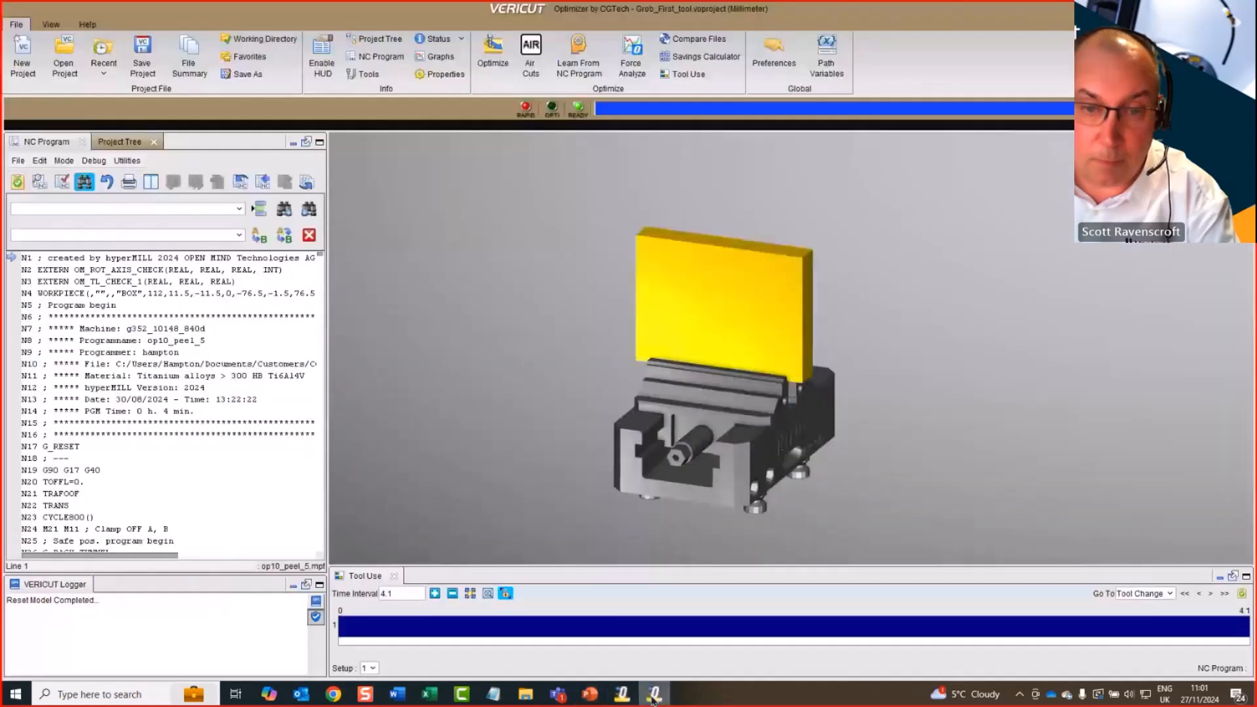
click(125, 145)
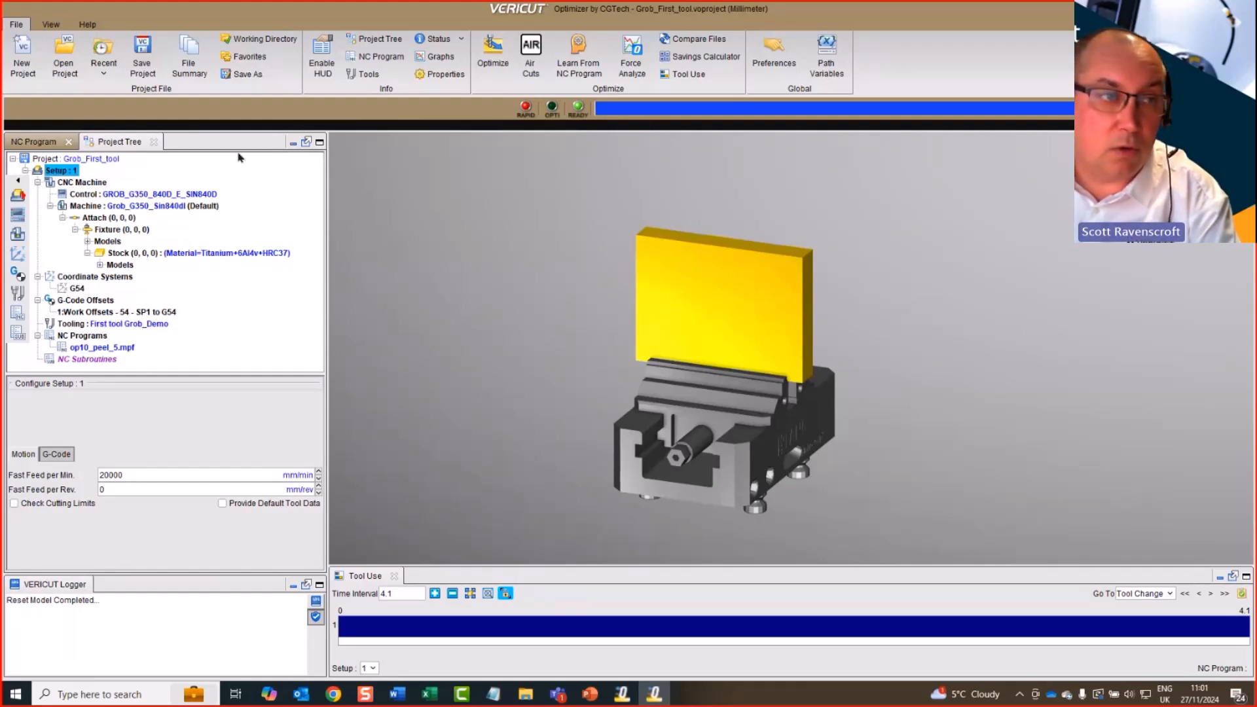
click(364, 74)
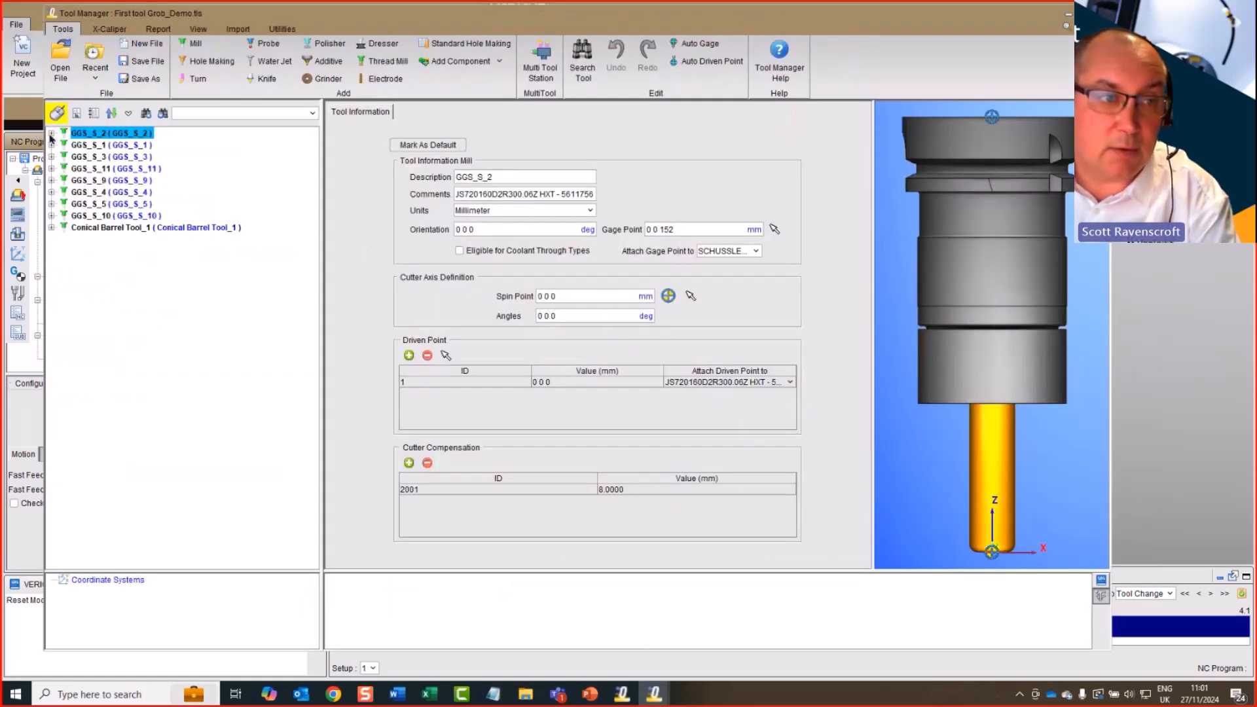
click(51, 132)
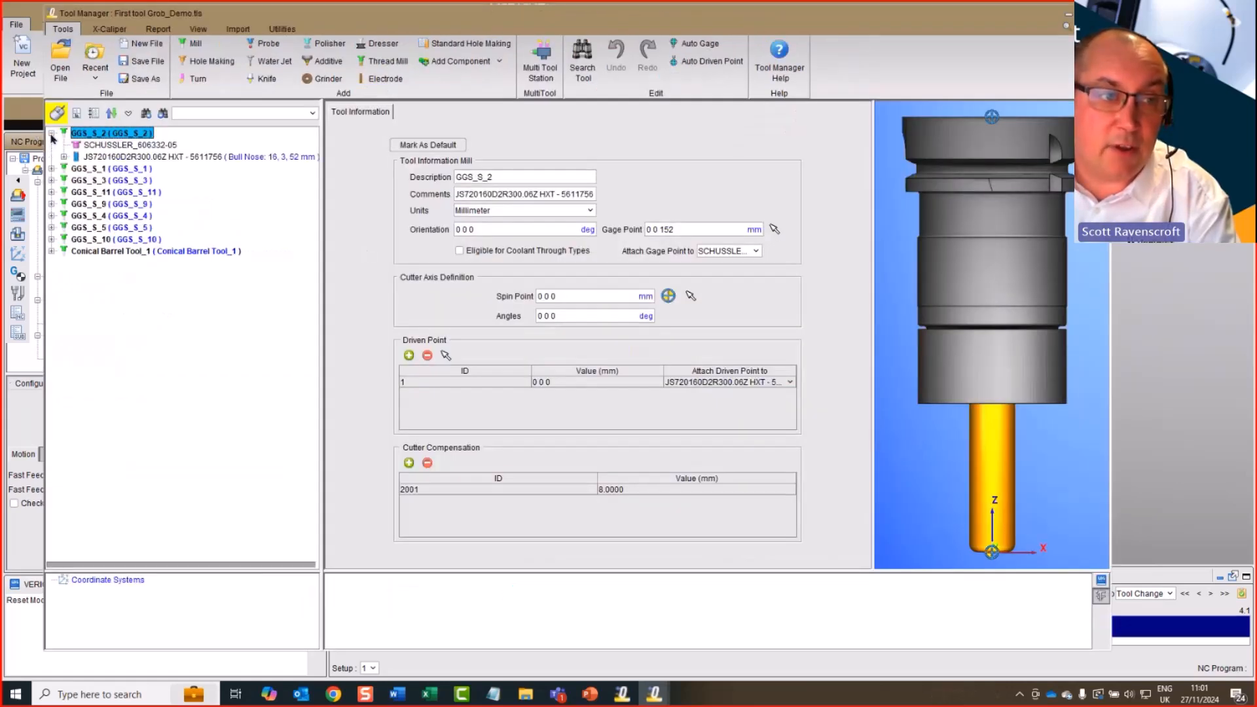
- Examine each tool assembly in the library from GGS_S_1 through Conical Barrel Tool_1, and return to GGS_S_2
click(126, 180)
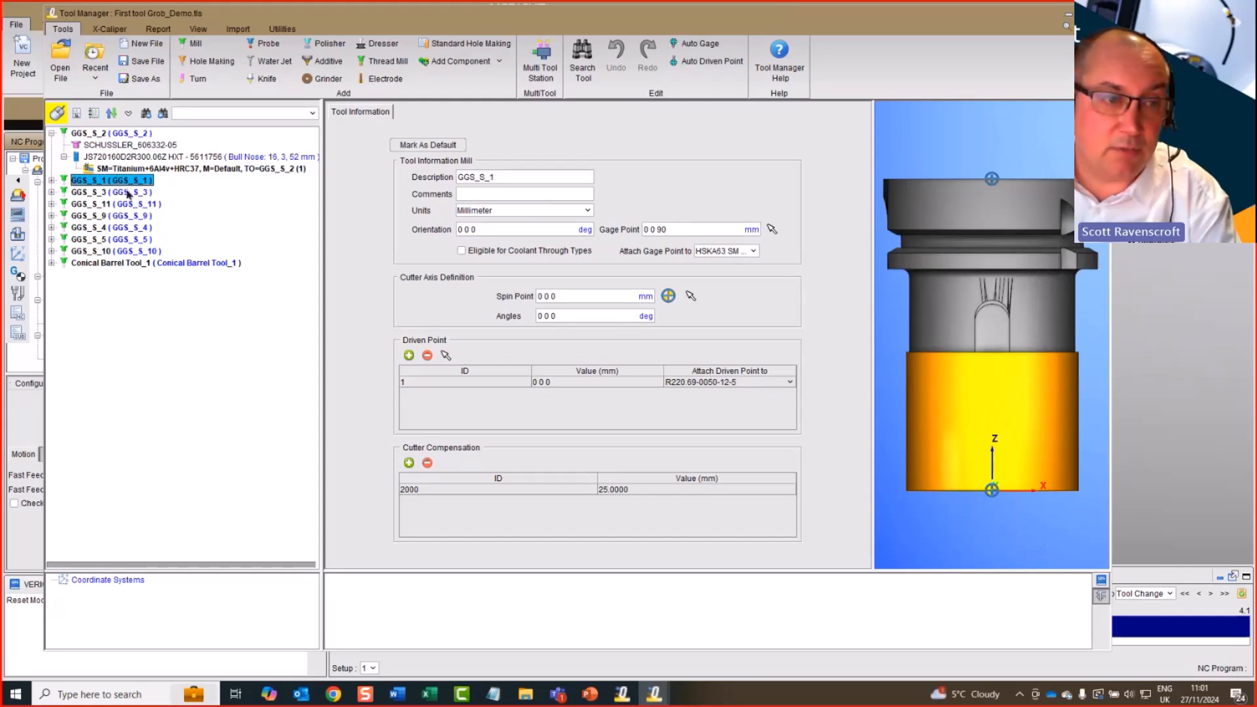
click(128, 192)
click(130, 203)
click(132, 216)
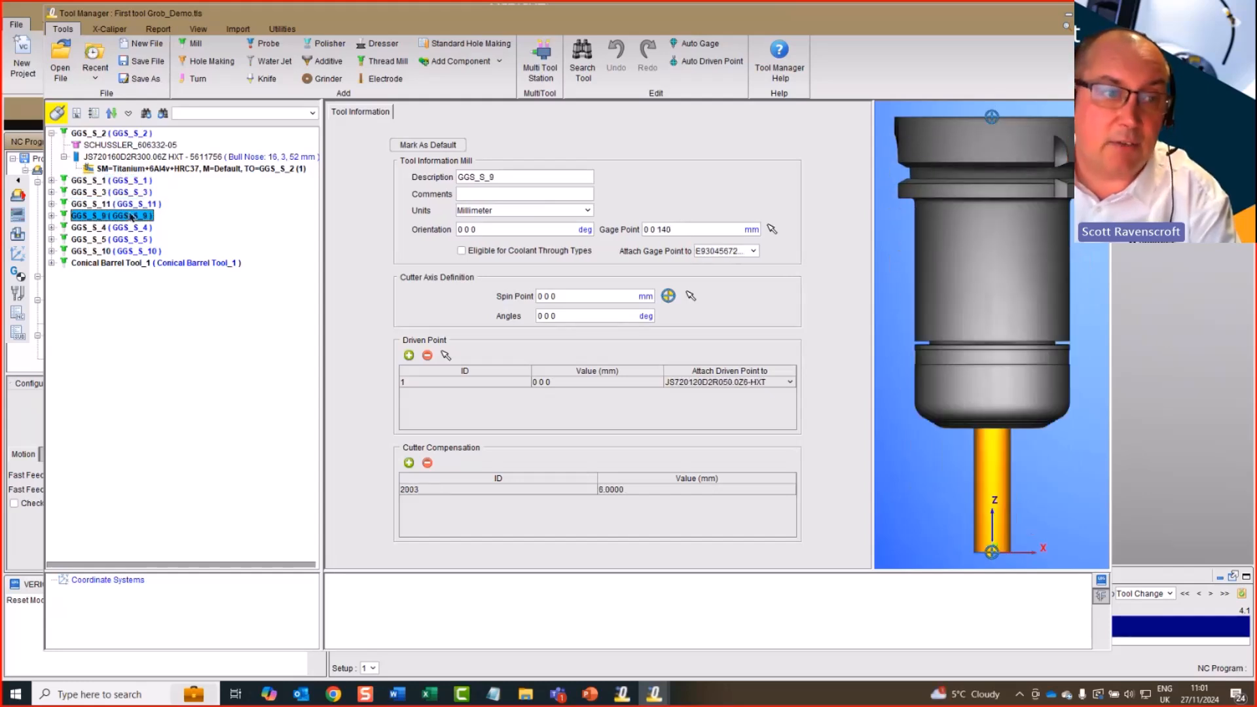
click(131, 228)
click(132, 239)
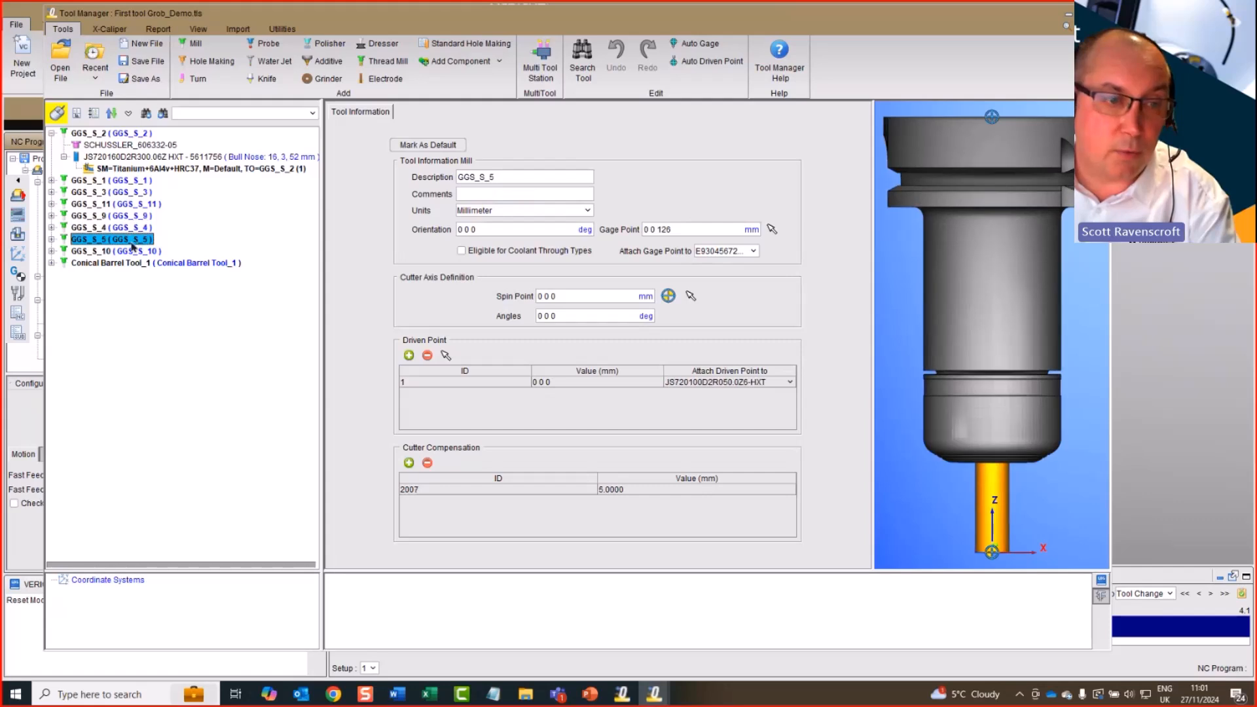
click(133, 252)
click(134, 264)
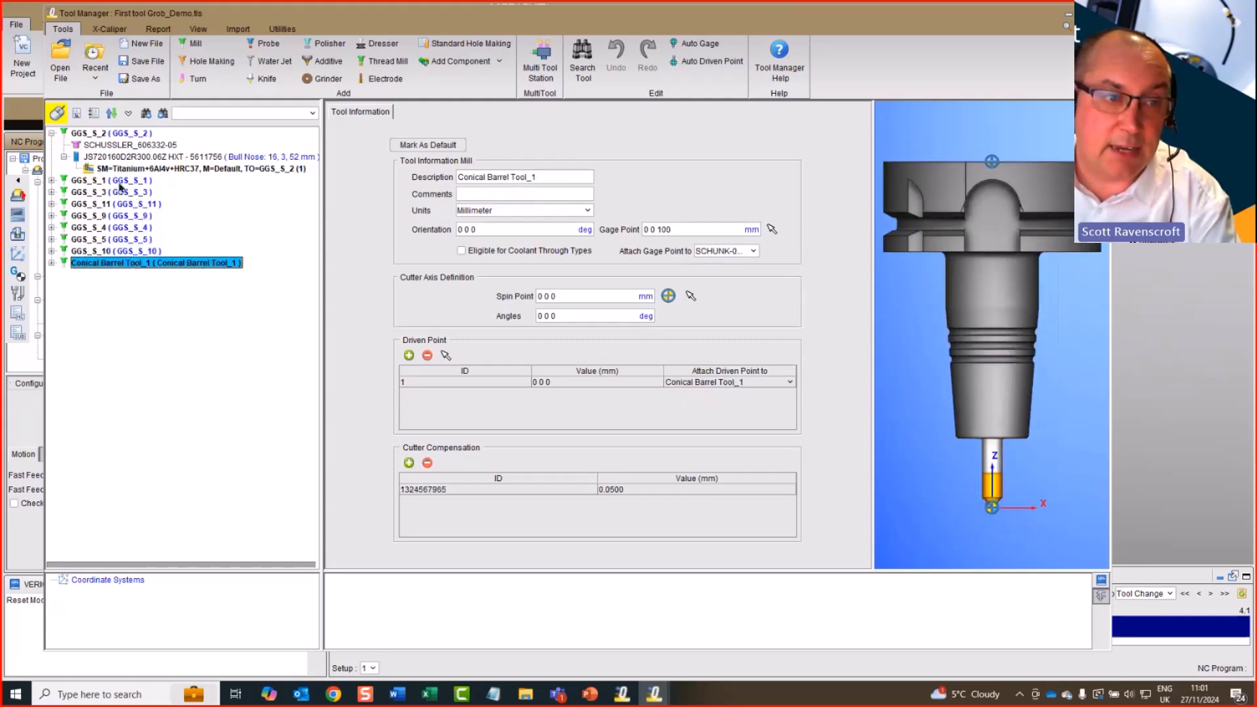
click(120, 182)
click(112, 134)
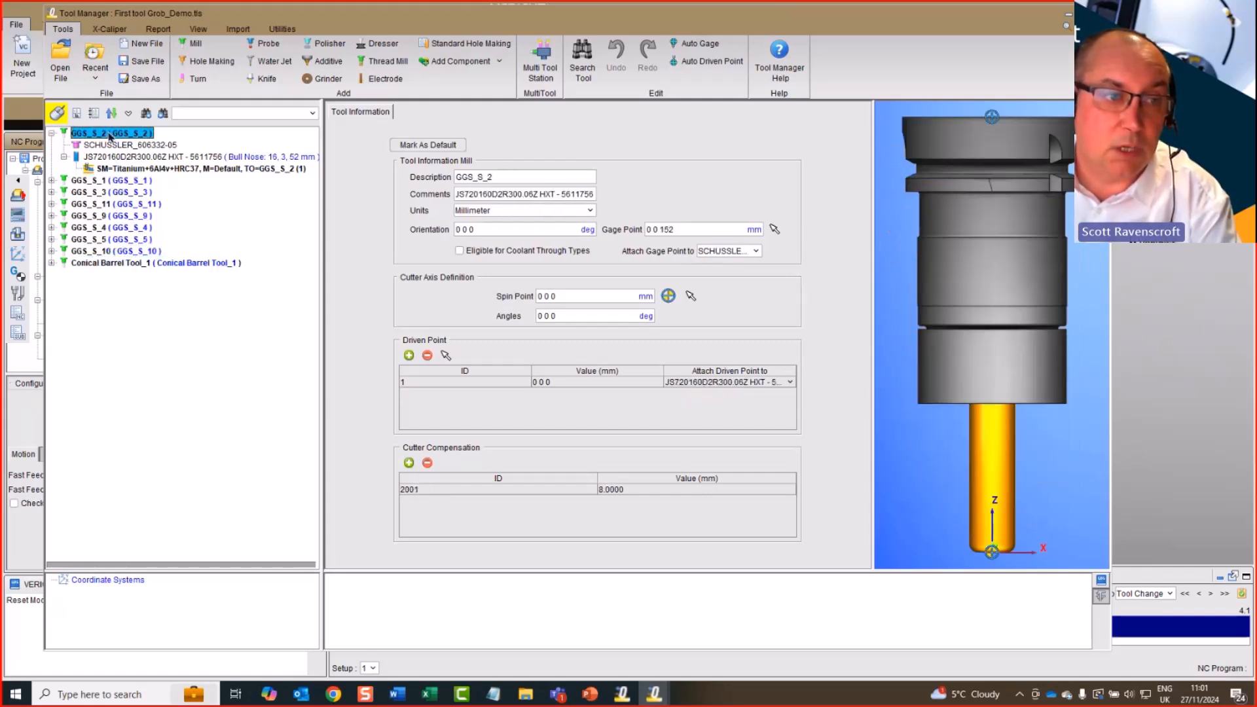
- Delete the Titanium+6Al4v+HRC37 stock material record from tool GGS_S_2, save the tool library, and close Tool Manager
click(109, 169)
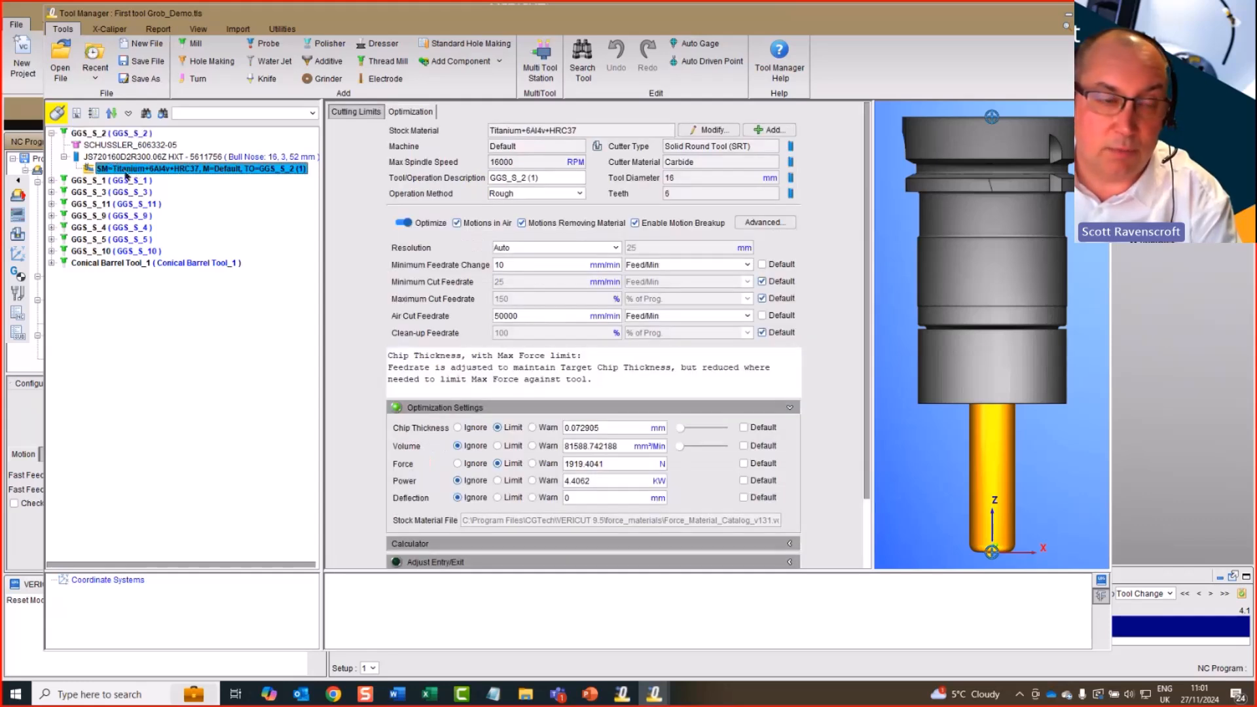
right_click(233, 171)
click(263, 204)
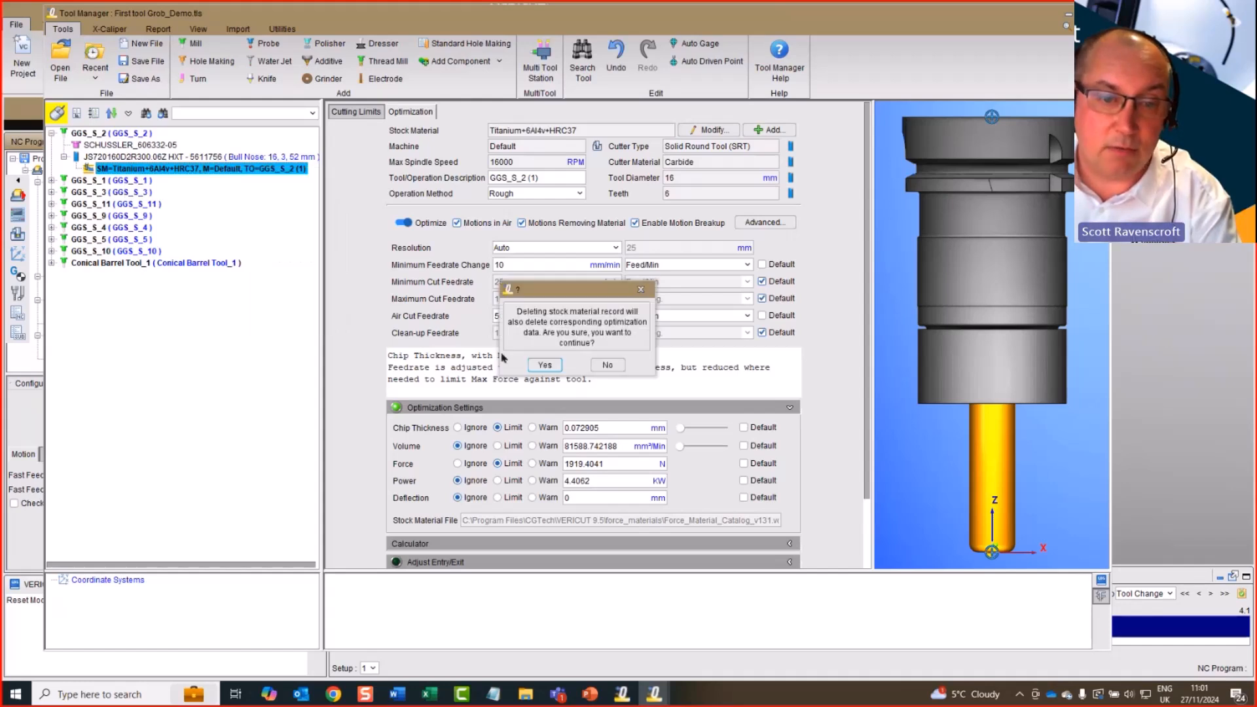
click(543, 365)
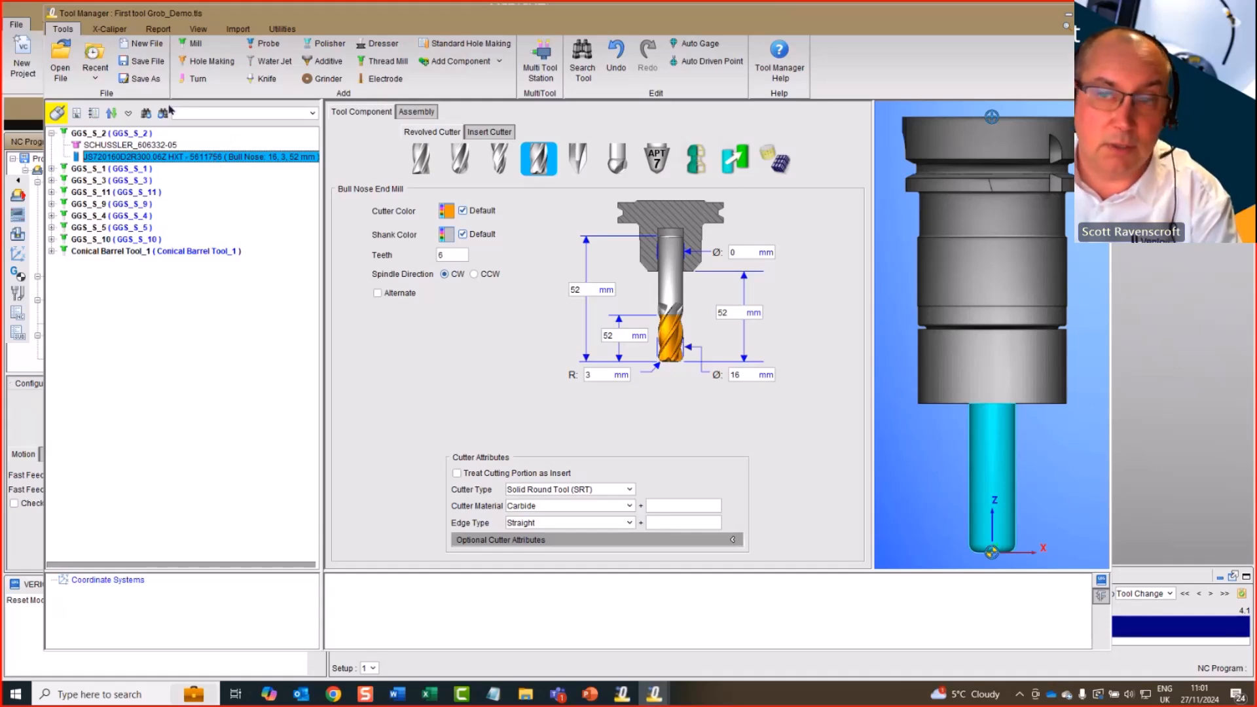
click(150, 63)
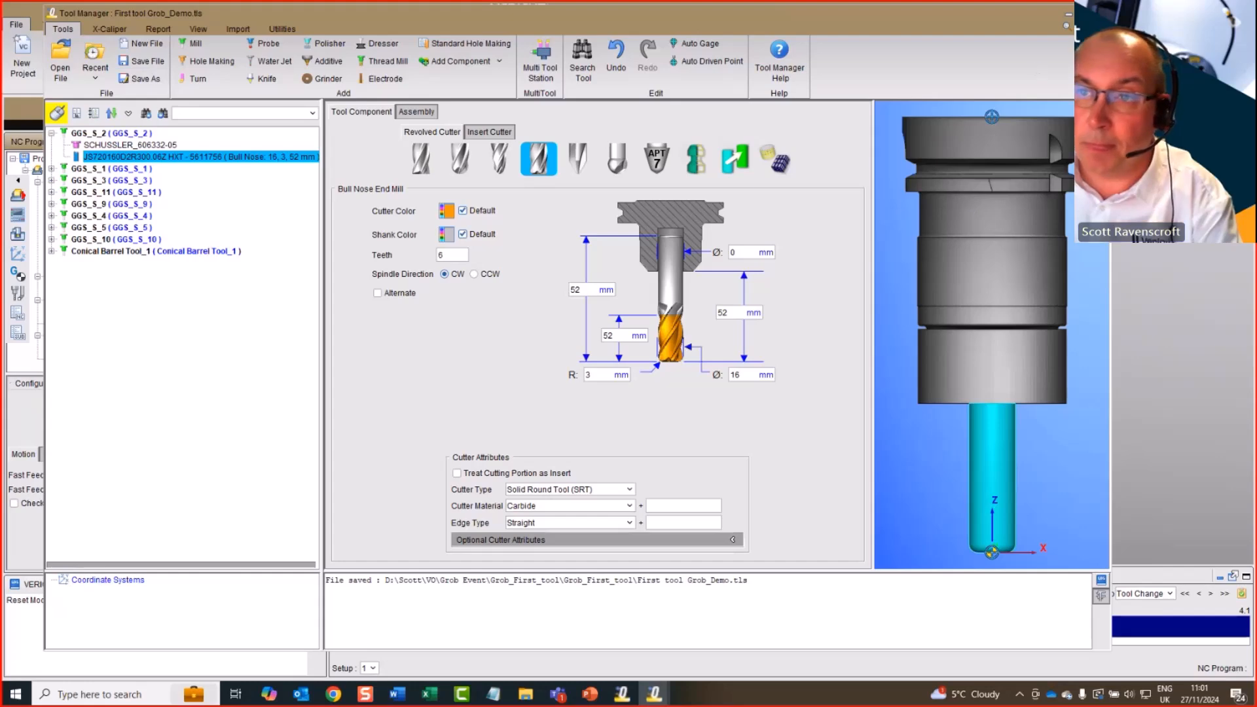
click(1100, 14)
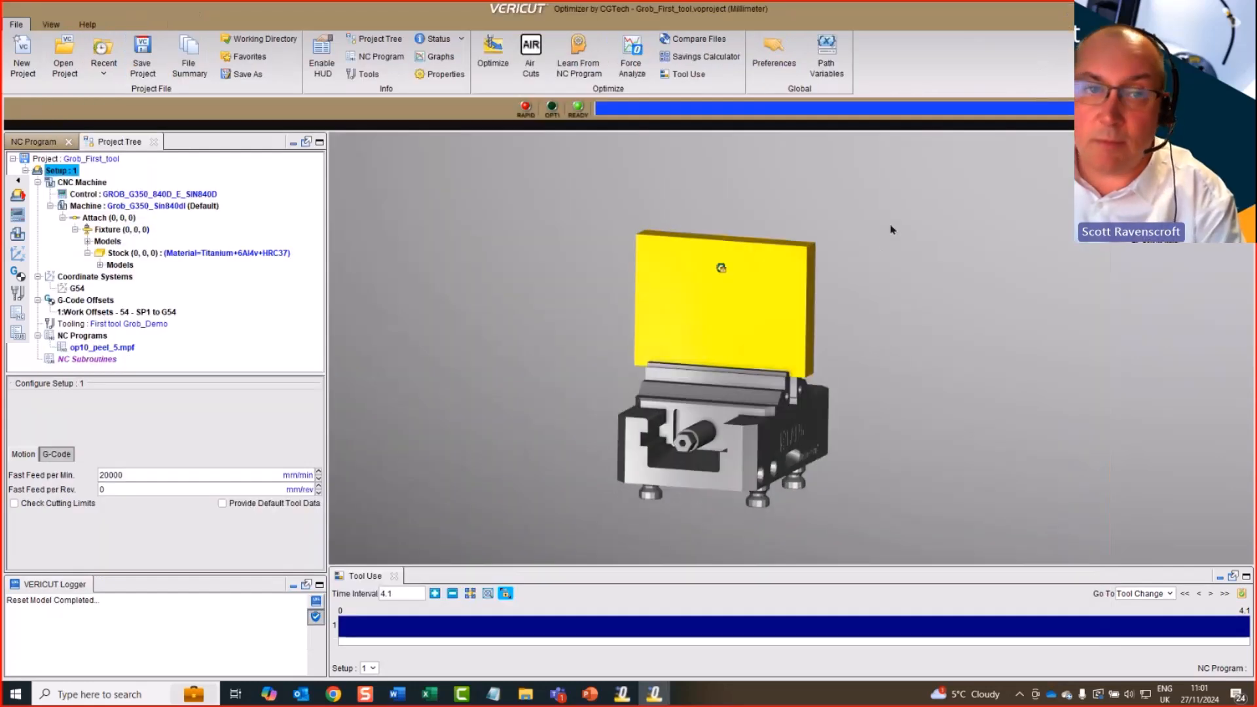
- Open the Learn From NC Program settings and review the optimized file location and the air cut feedrate
middle_drag(876, 234, 866, 250)
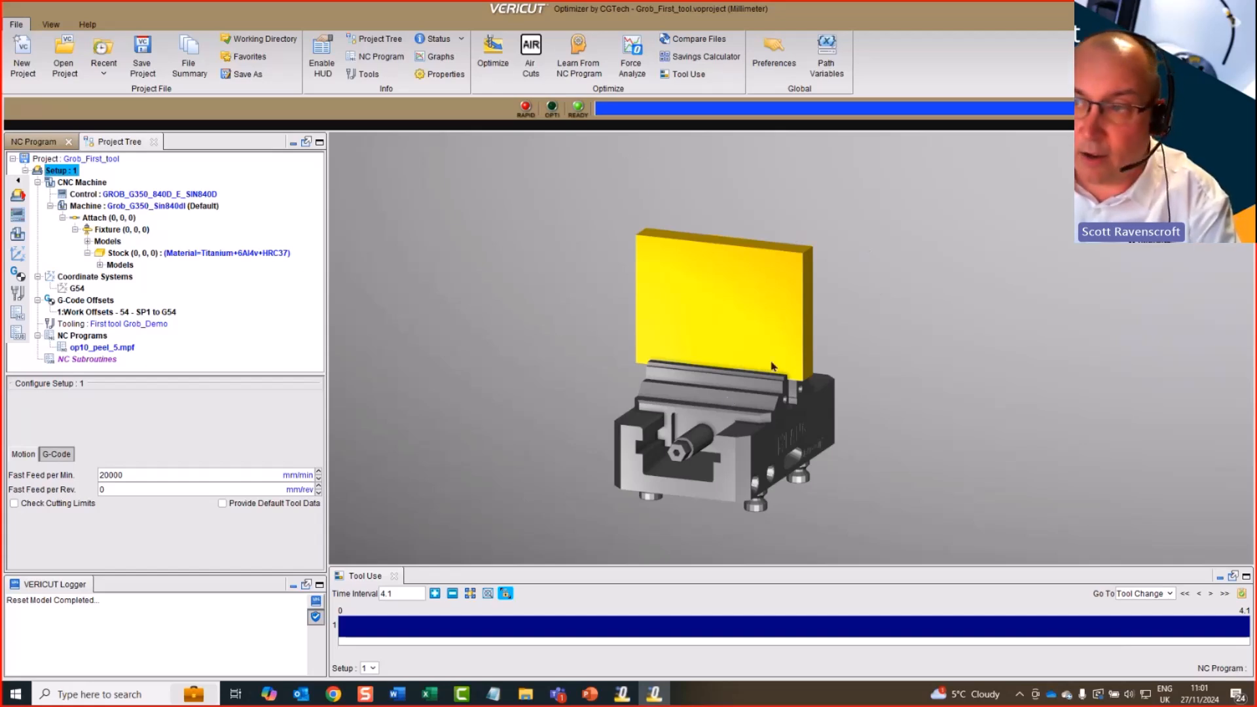
click(582, 63)
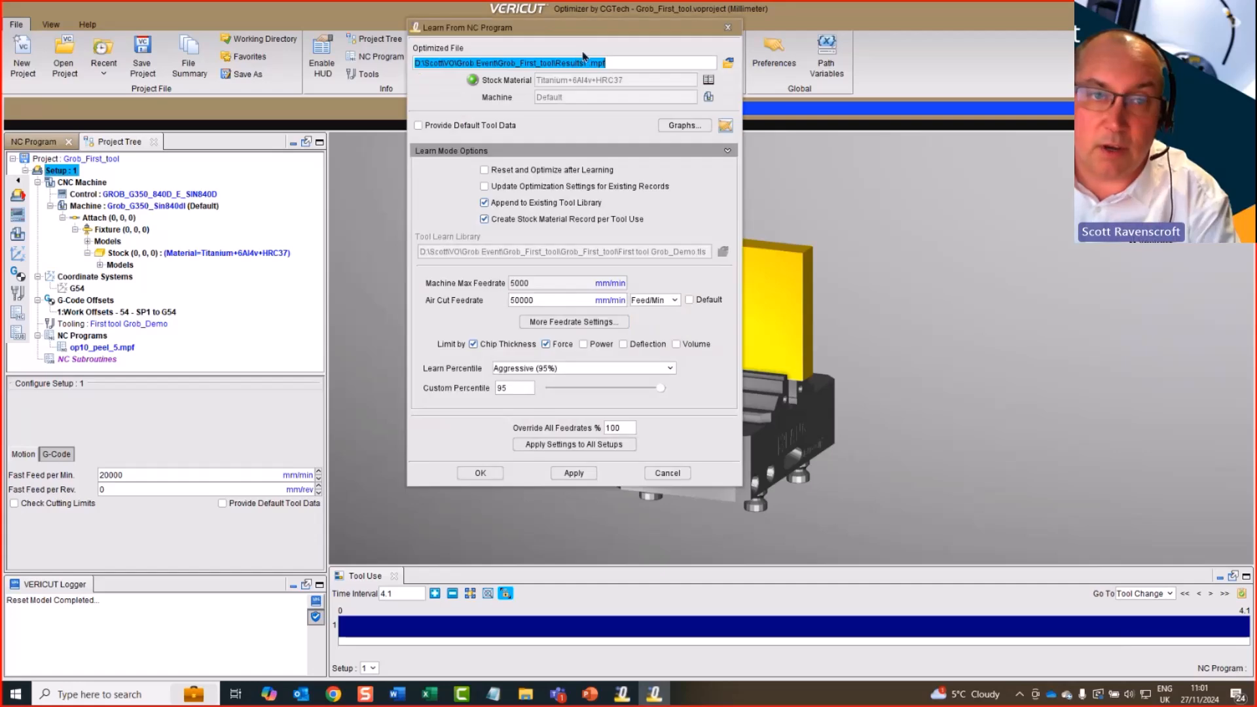
drag(591, 34, 555, 73)
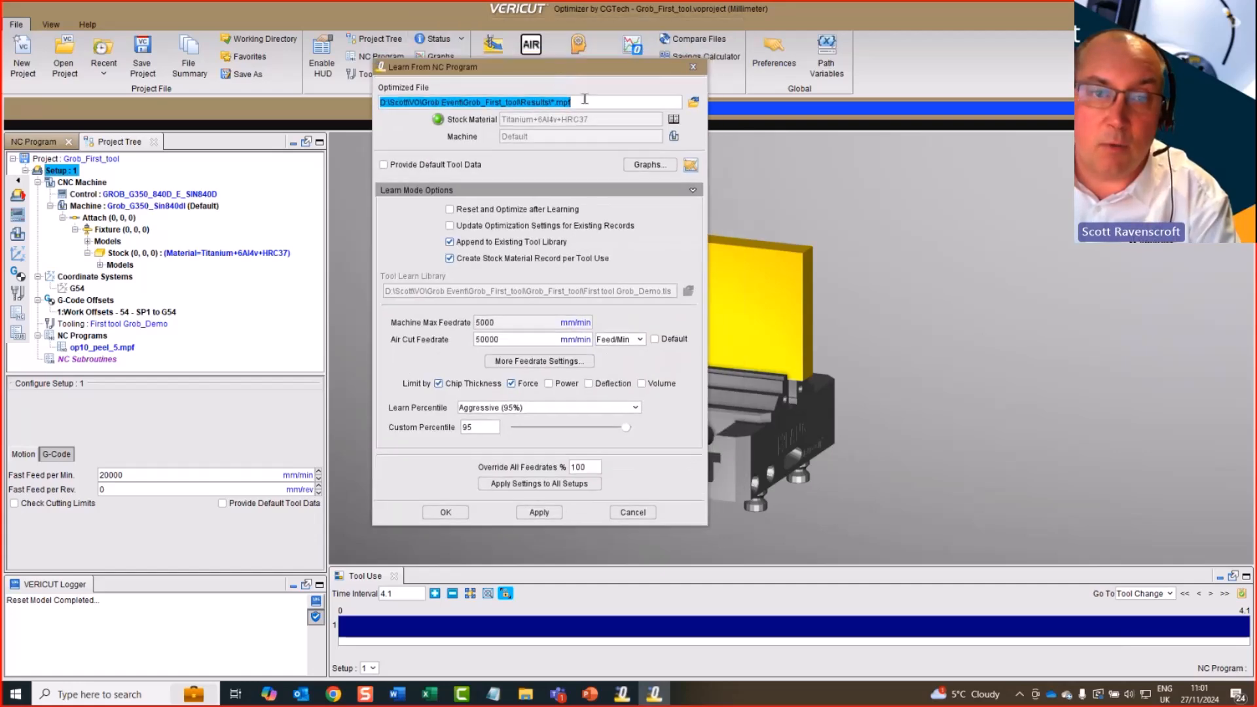
click(584, 101)
click(693, 102)
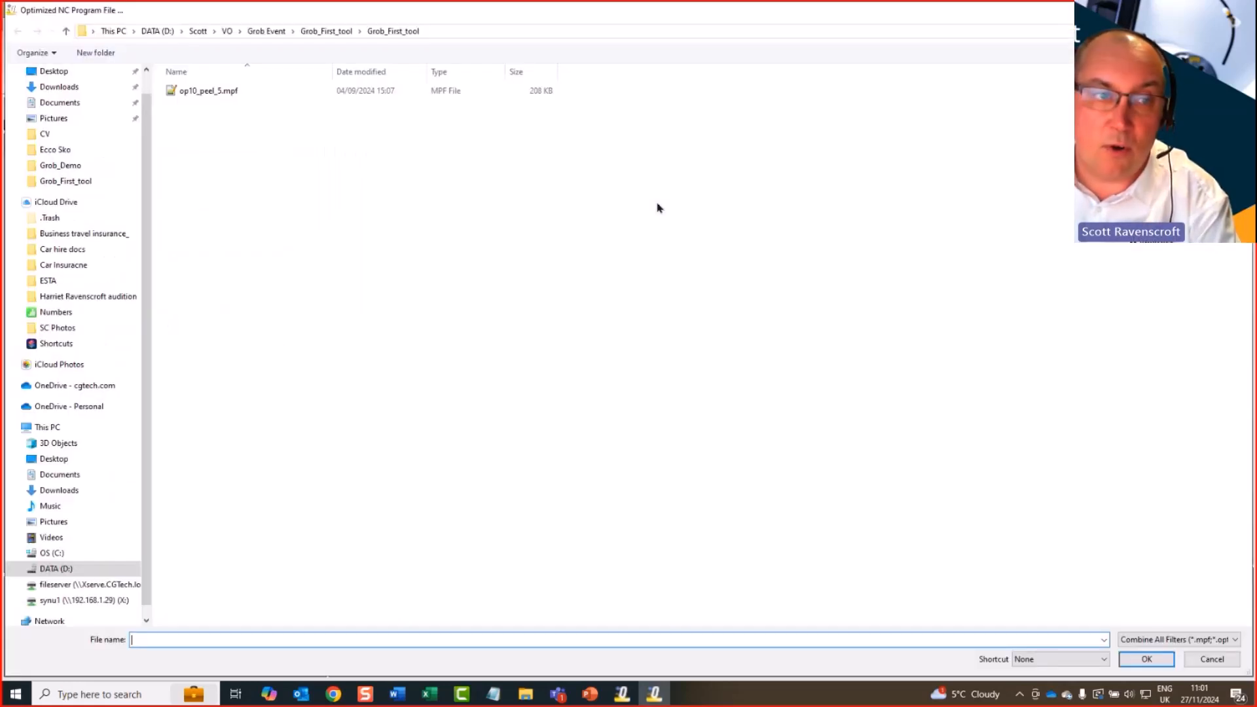
click(1211, 659)
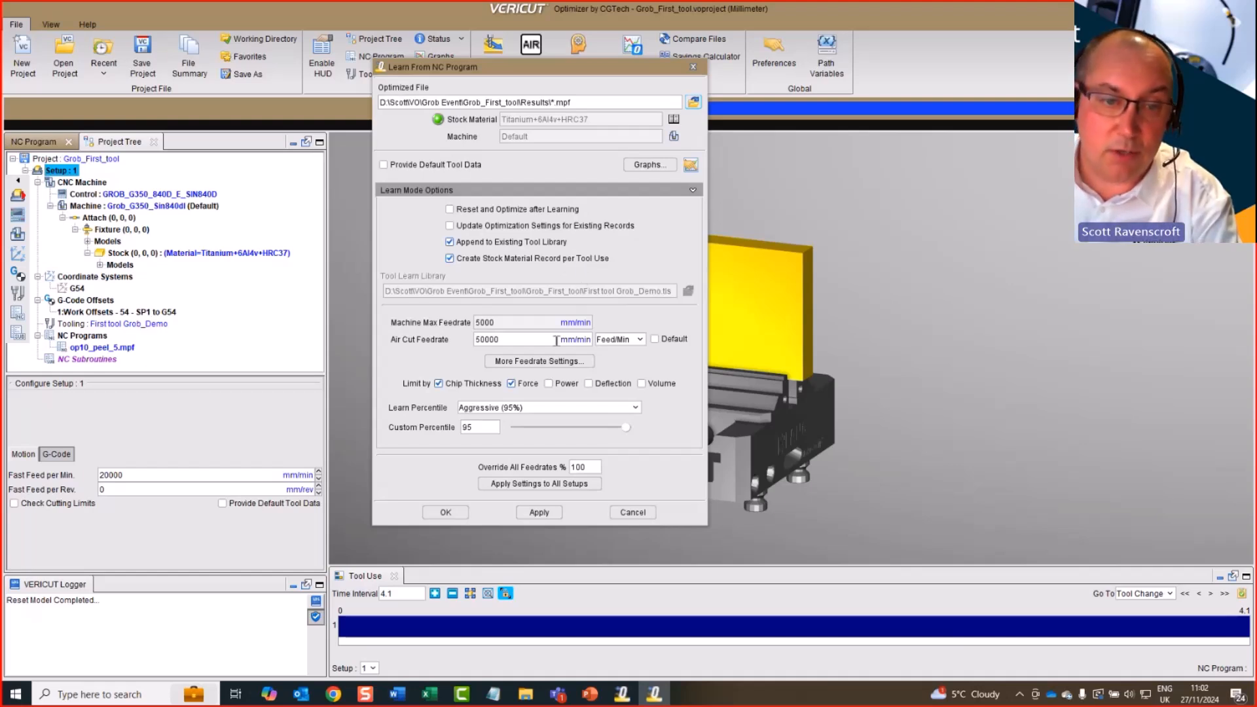
double_click(535, 340)
click(535, 340)
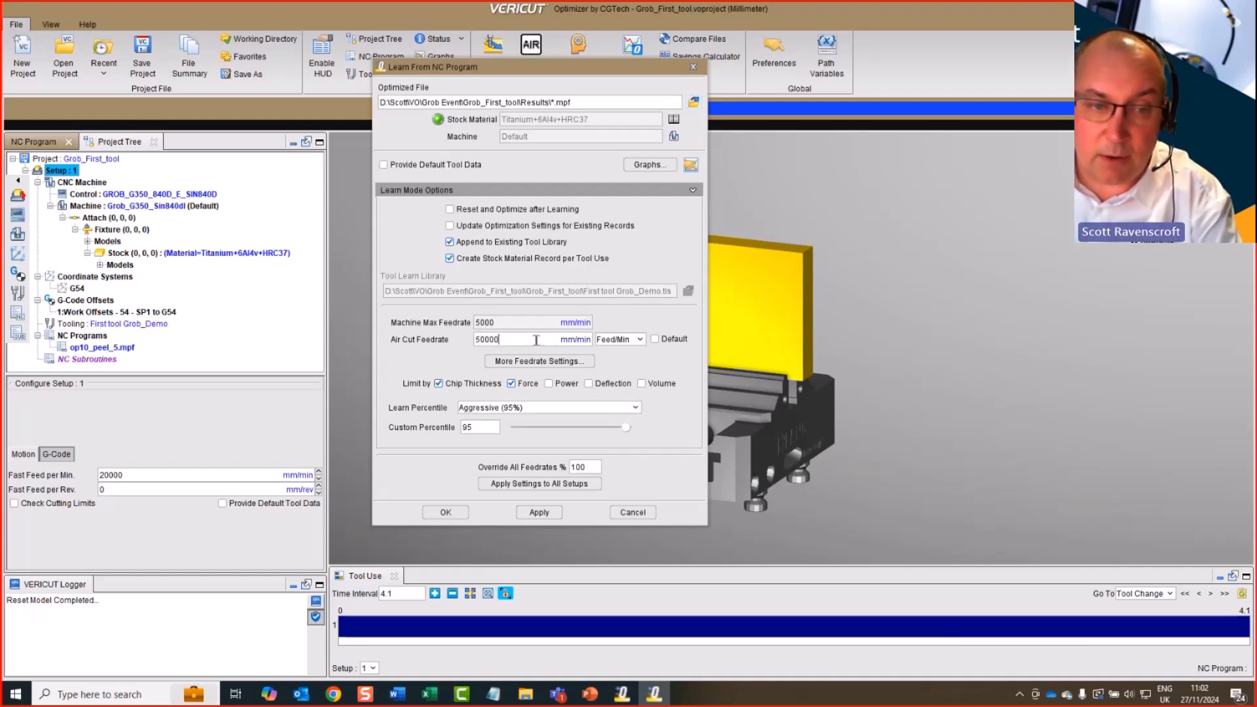
drag(535, 340, 473, 337)
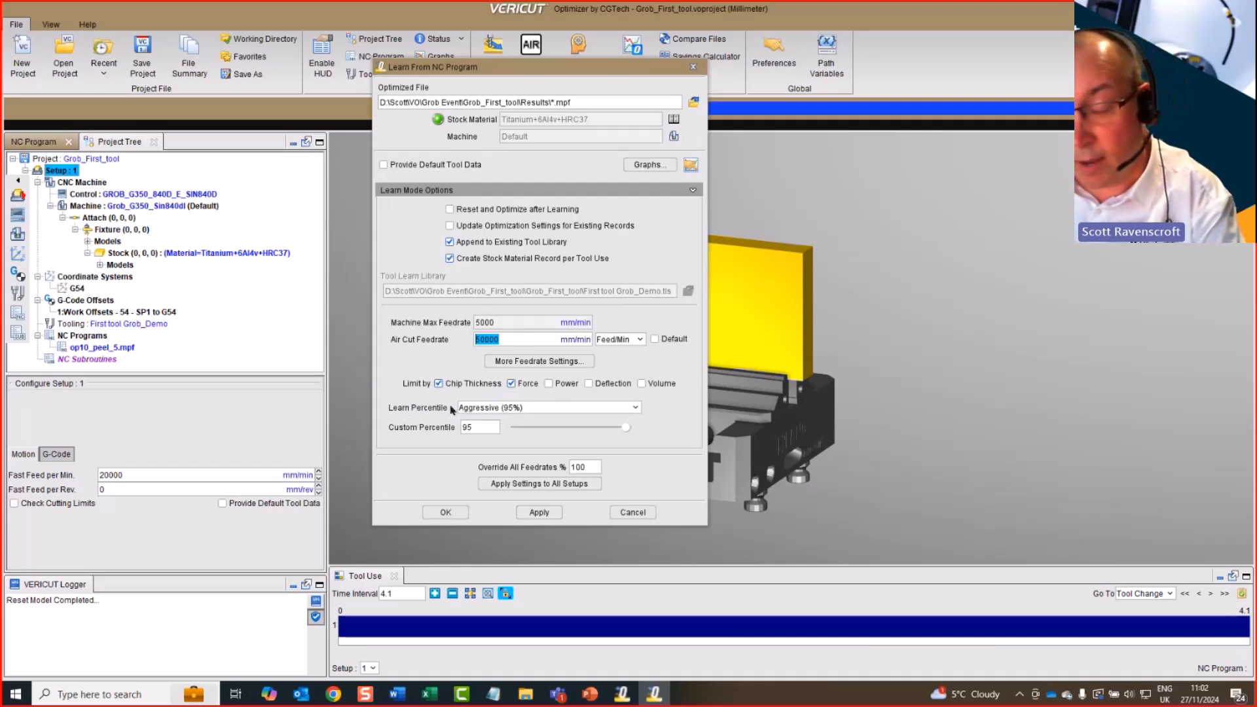
- Try the Conservative (85%) and Maximum (100%) learn percentiles, and return the setting to Aggressive (95%)
click(541, 408)
click(535, 445)
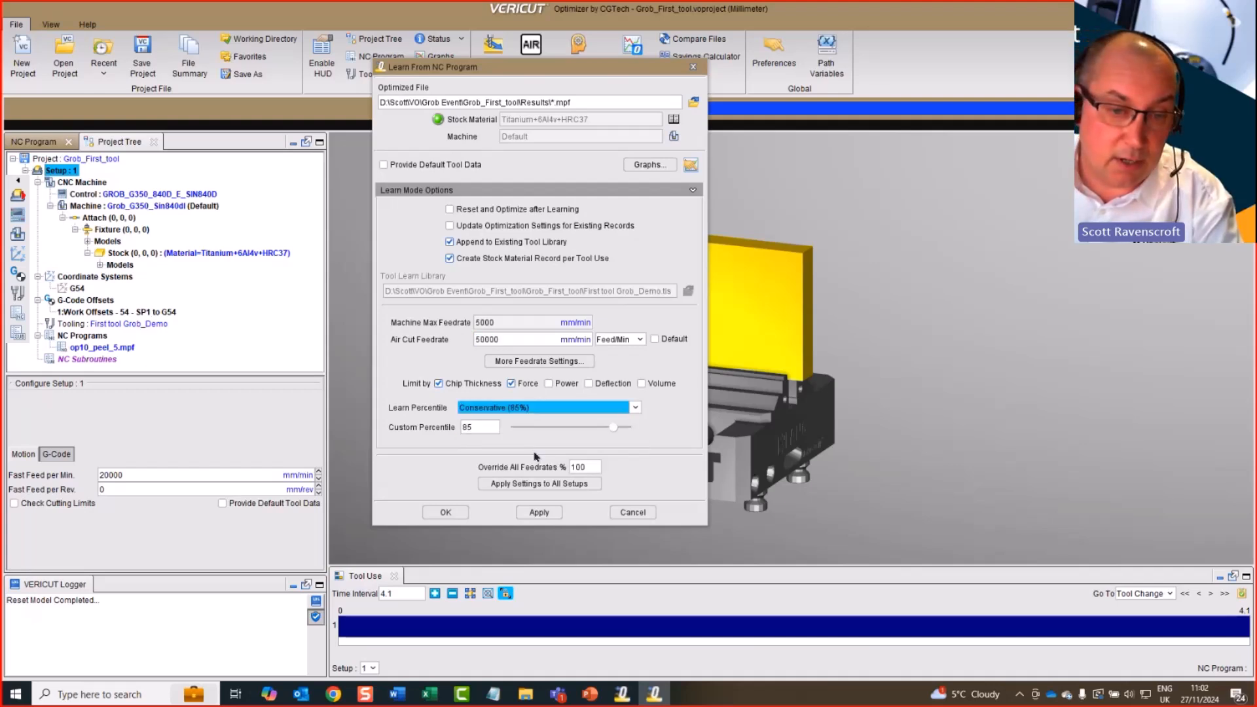
click(536, 408)
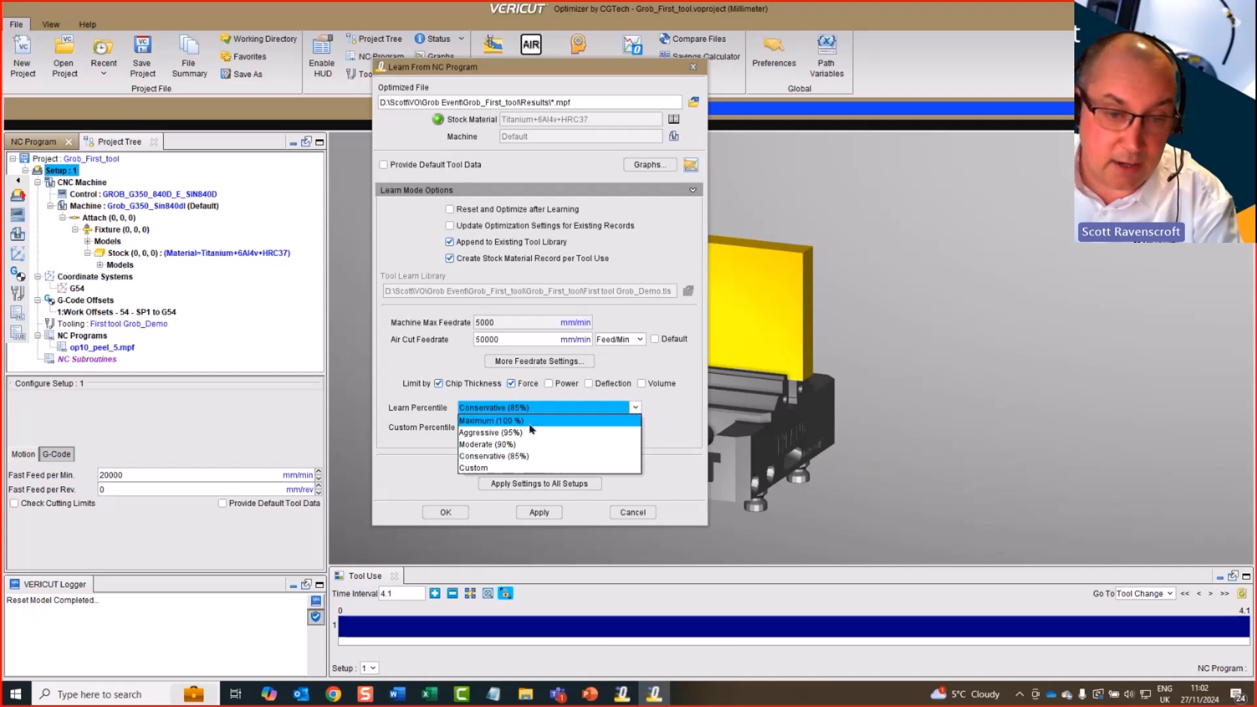
click(532, 433)
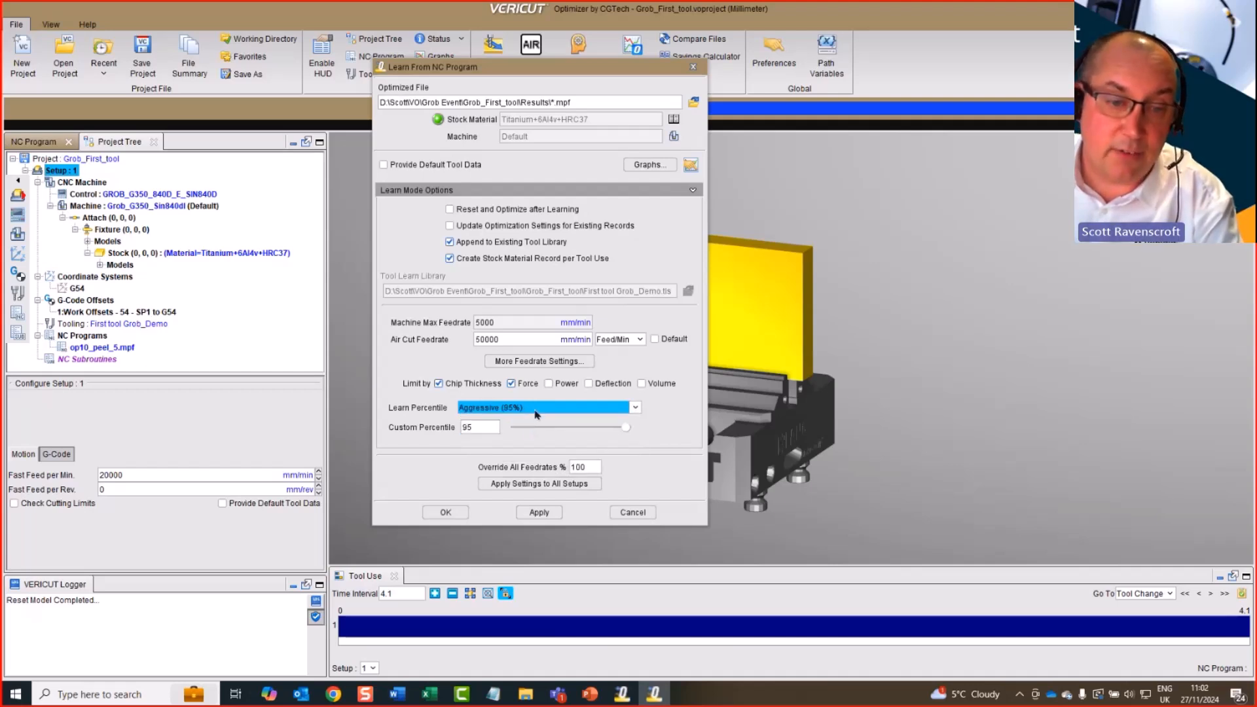
click(536, 414)
click(534, 421)
click(538, 410)
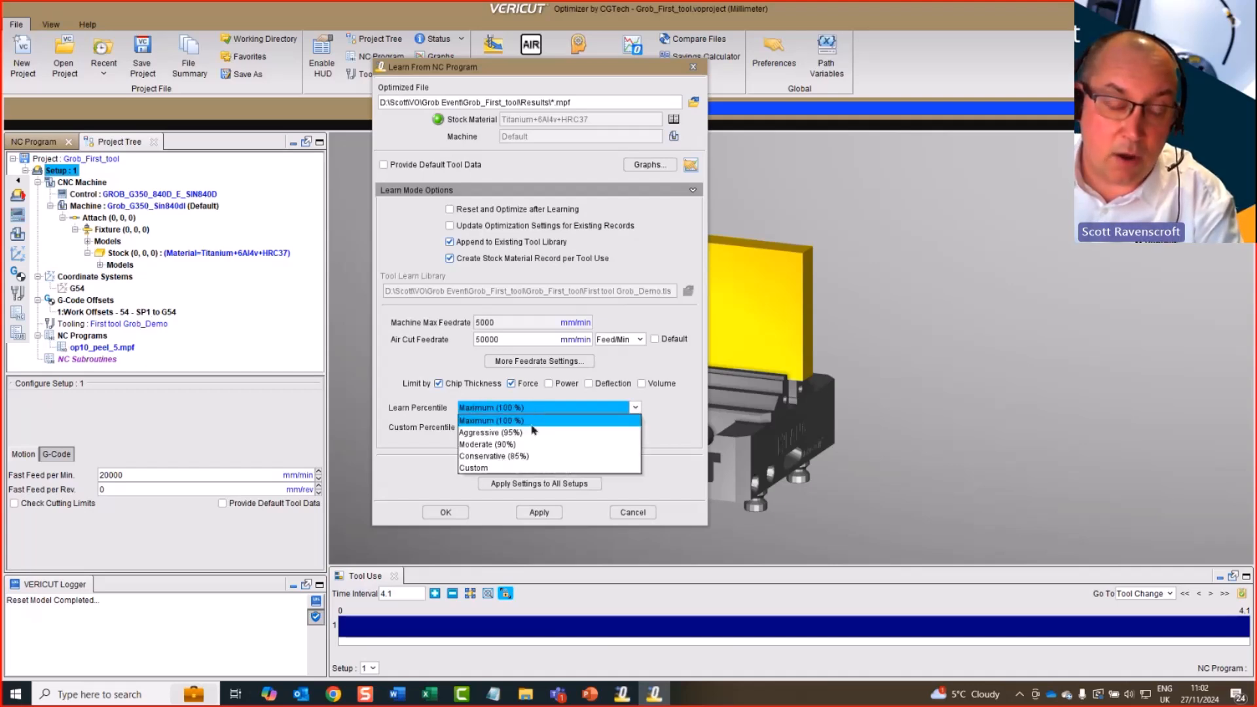
click(533, 432)
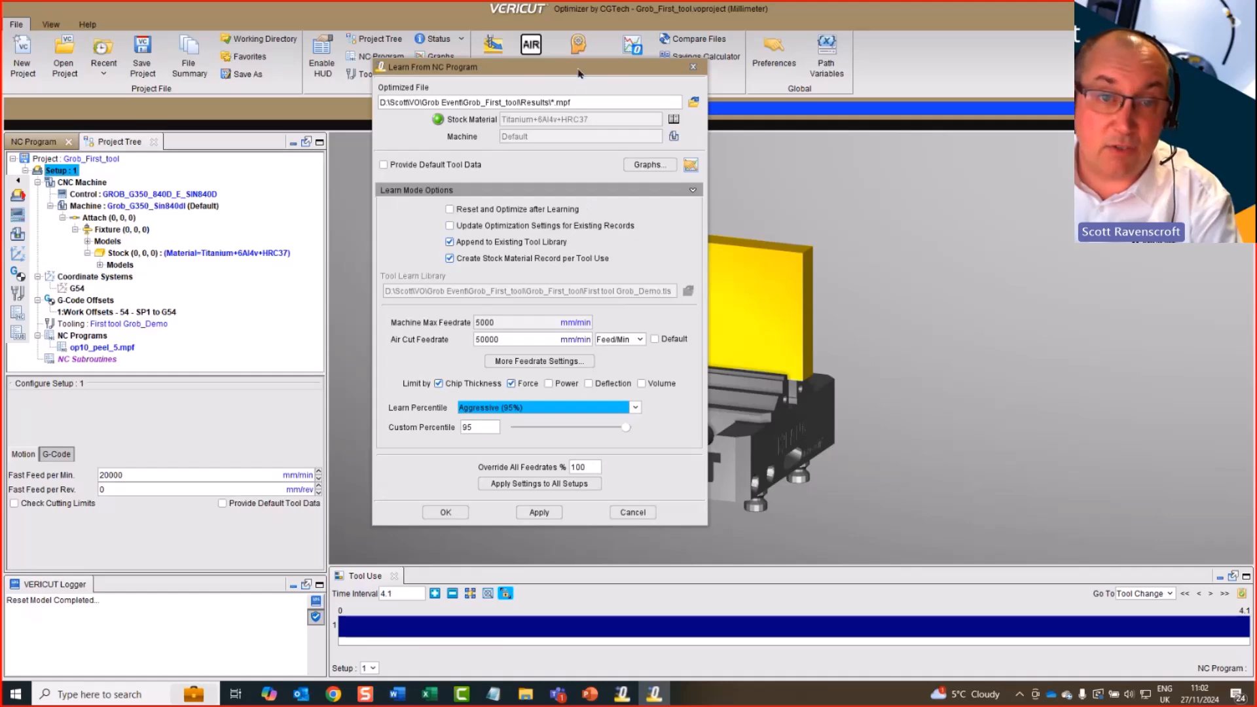
- Browse the stock material catalog by ISO group for the learn settings, and apply Titanium+6Al4v+HRC37 from group S
drag(573, 71, 489, 68)
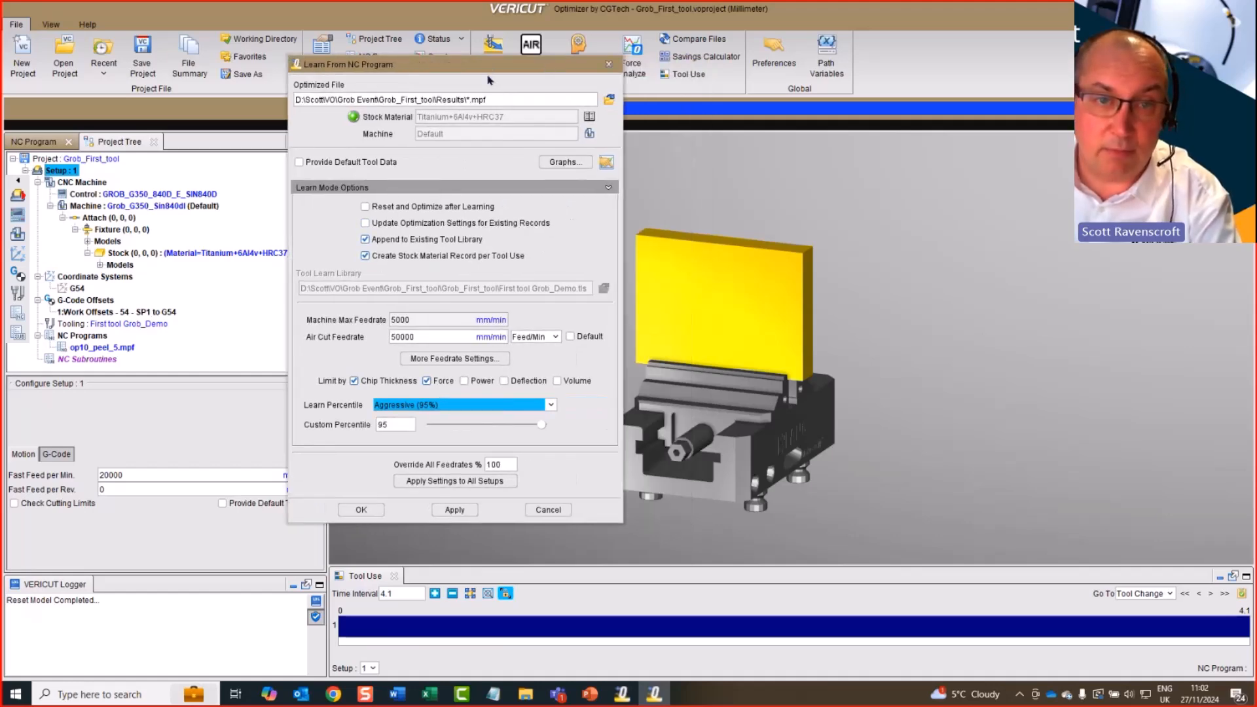
click(608, 64)
click(579, 52)
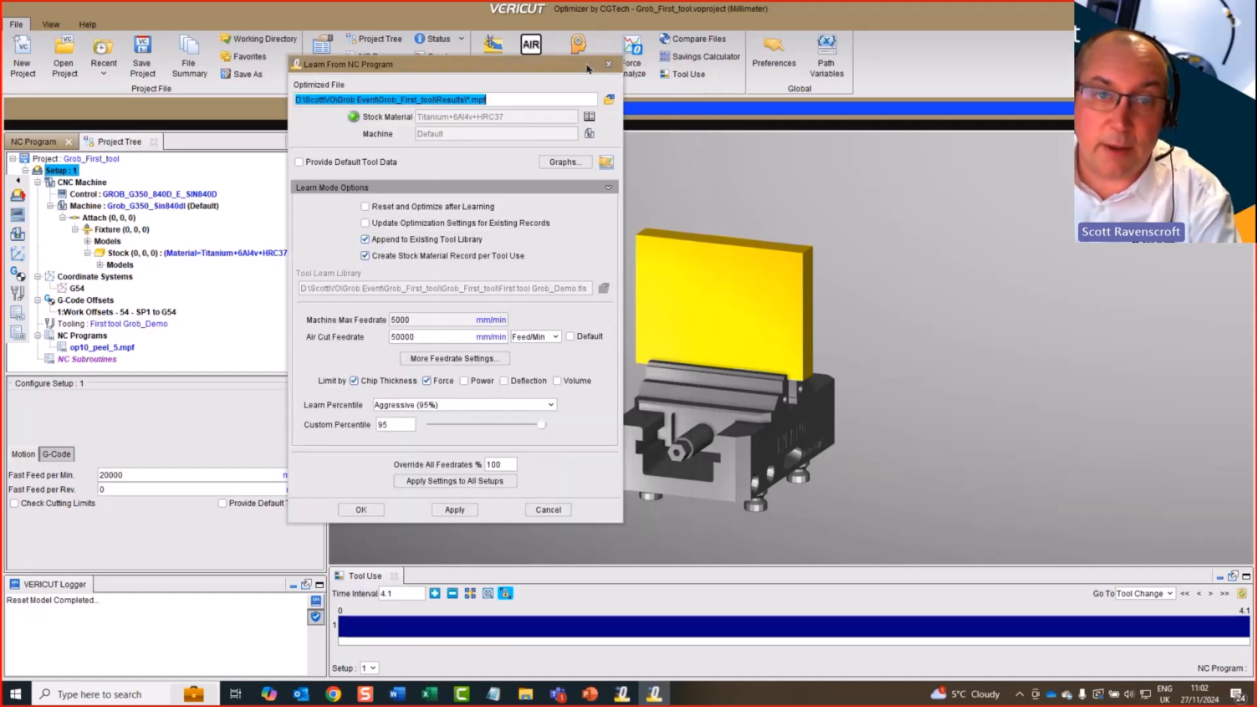
key(Home)
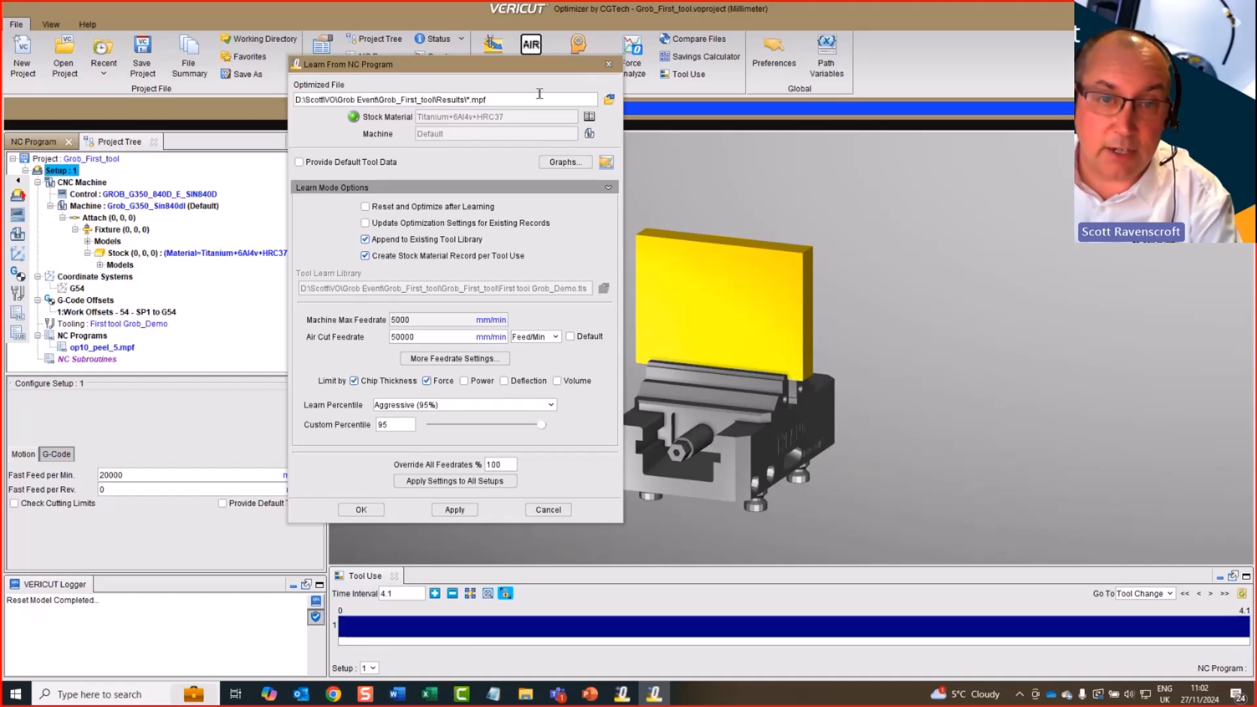
click(589, 117)
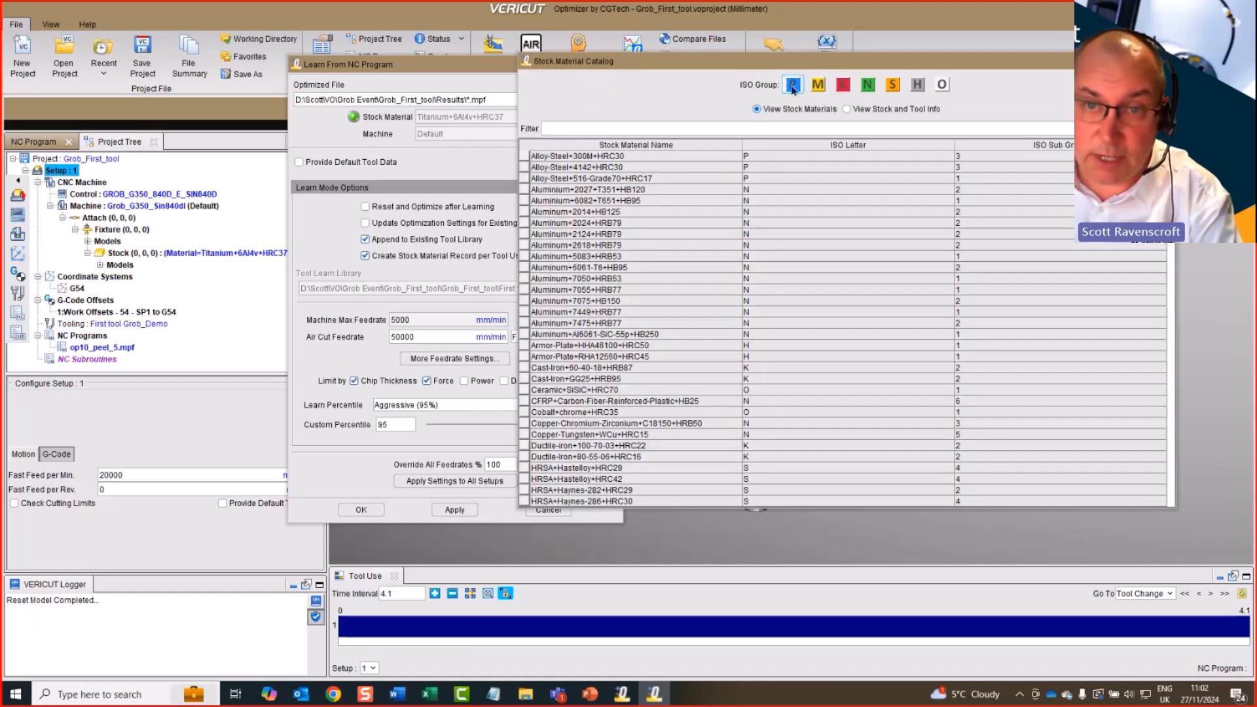
scroll(632, 406, down, 10)
scroll(632, 403, up, 4)
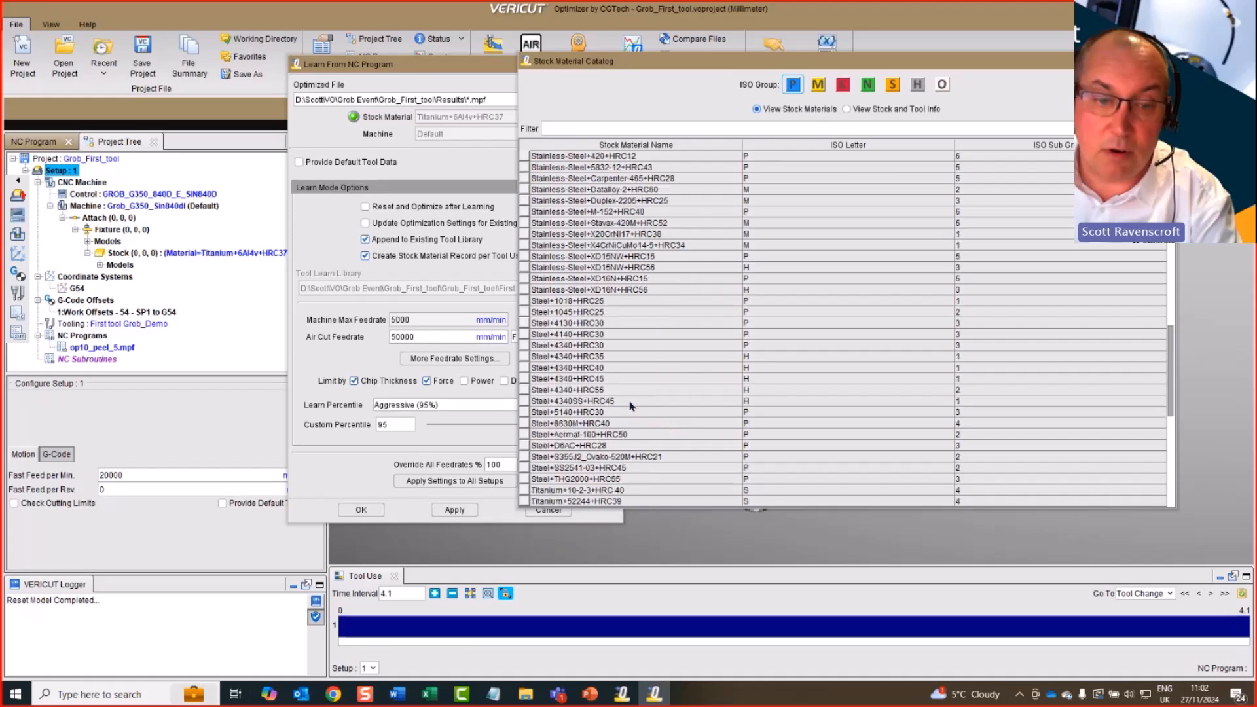
click(892, 85)
click(866, 87)
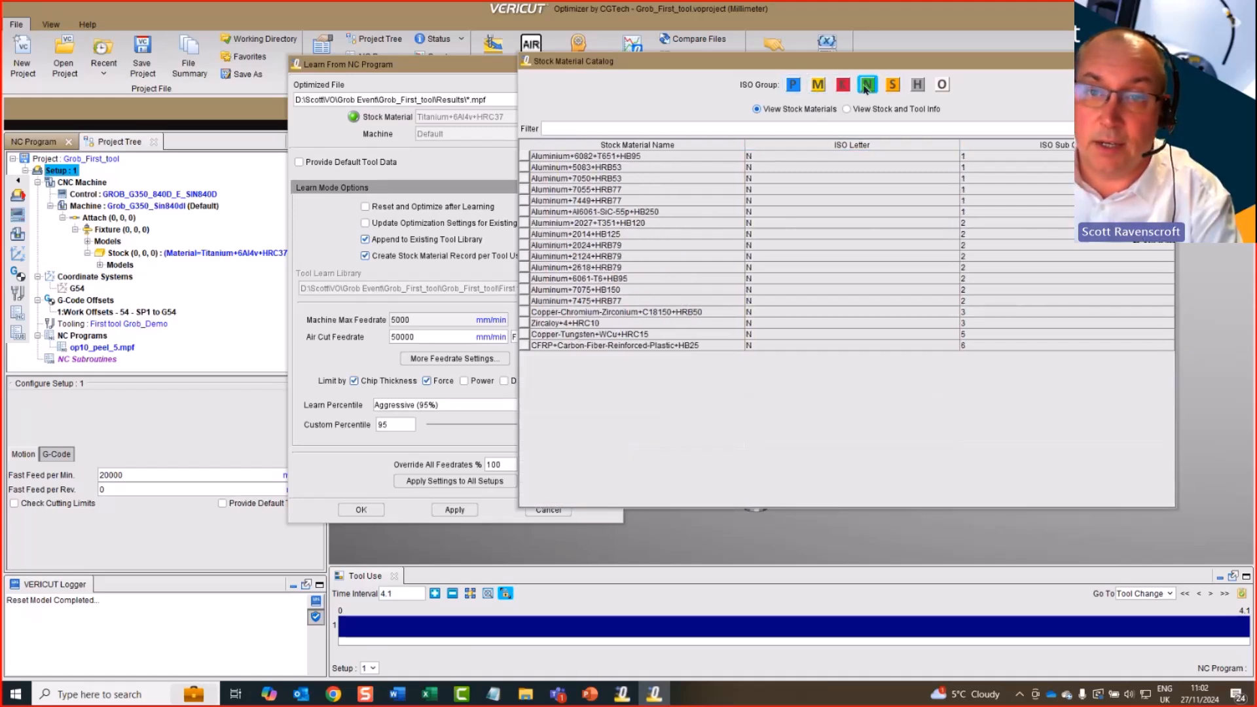
click(842, 86)
click(817, 86)
click(793, 84)
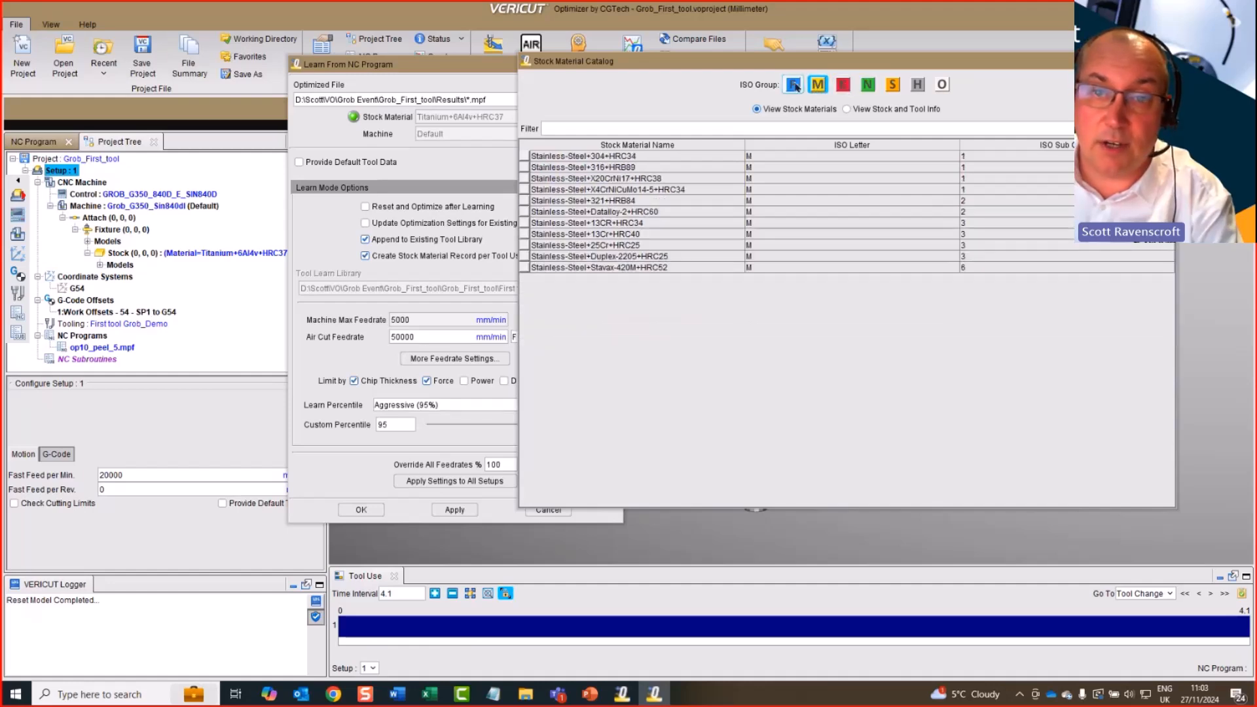
click(890, 86)
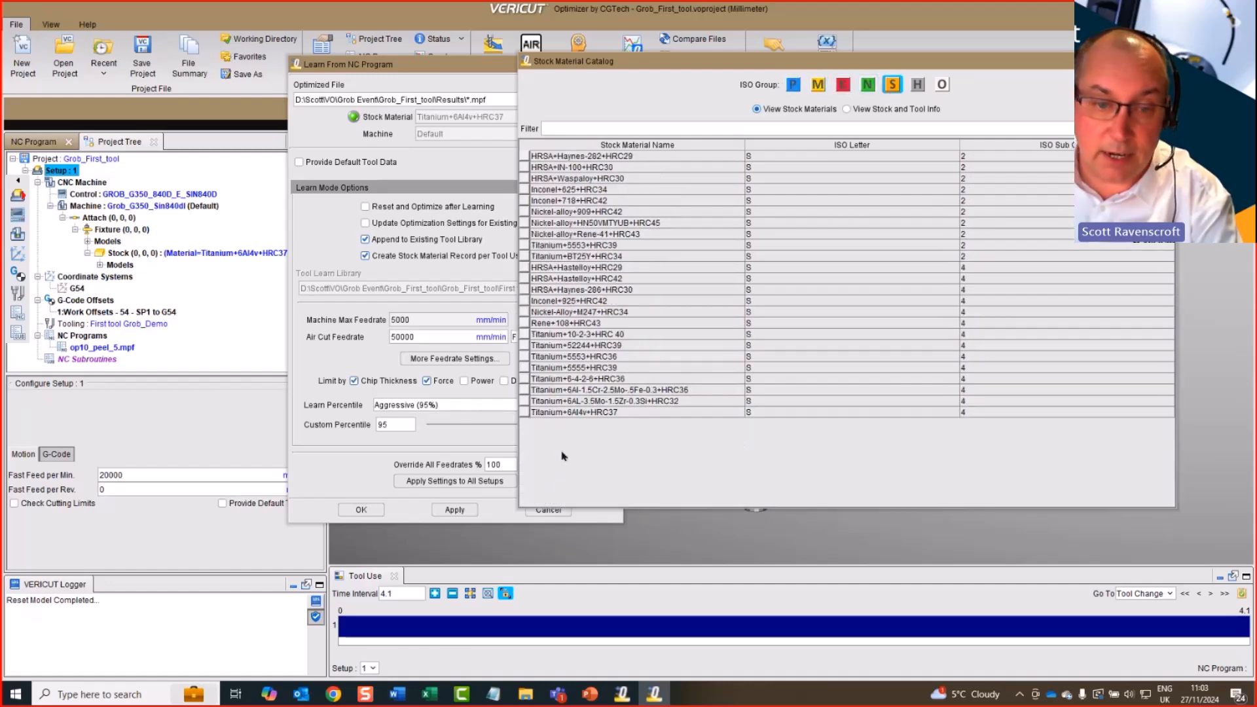
double_click(567, 412)
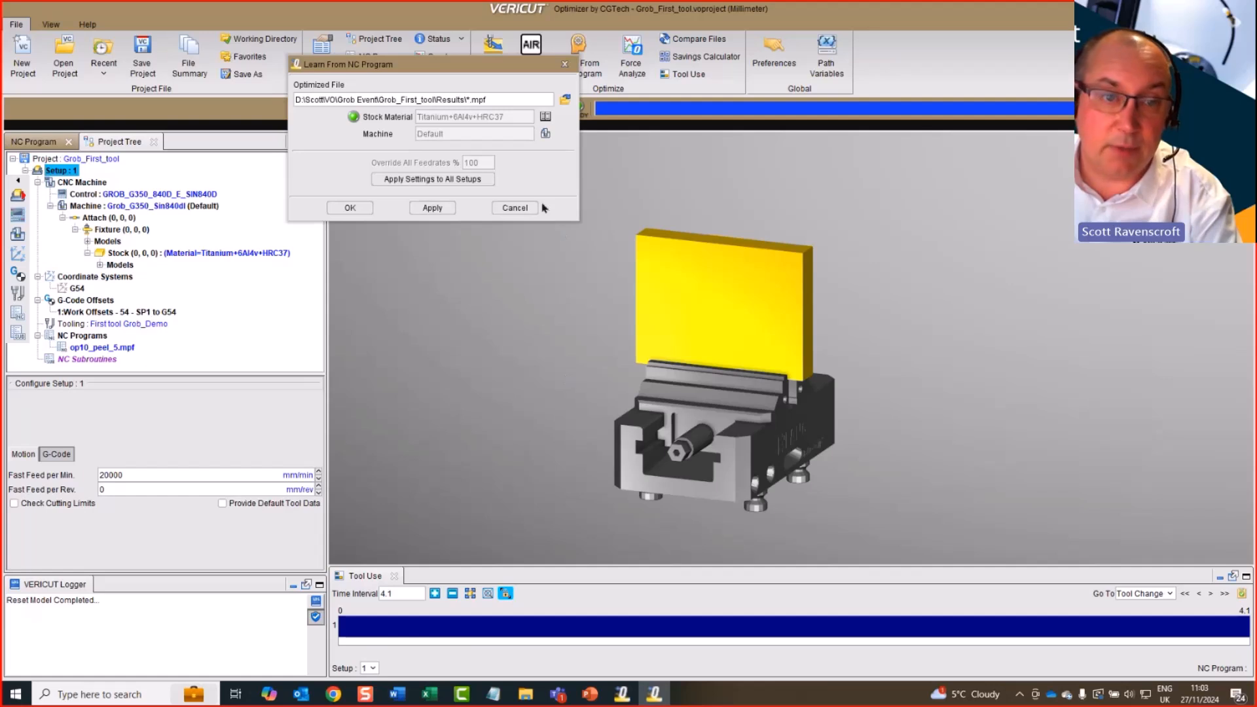
click(443, 210)
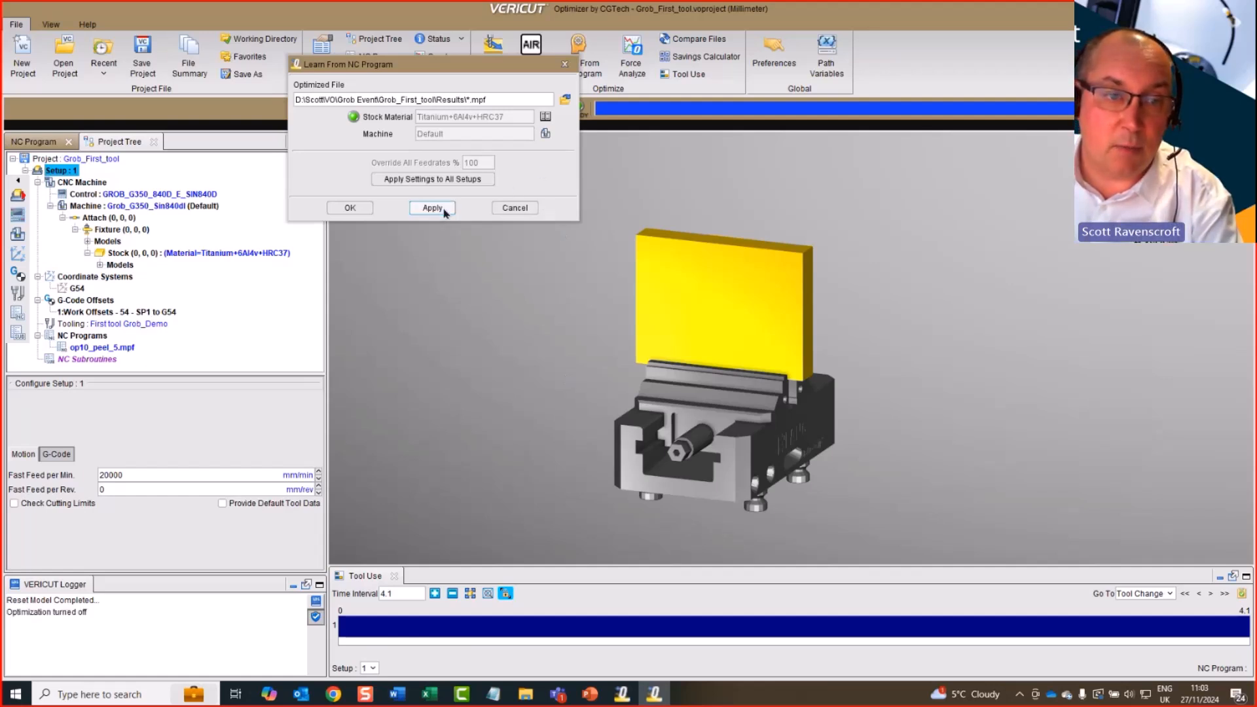
click(339, 208)
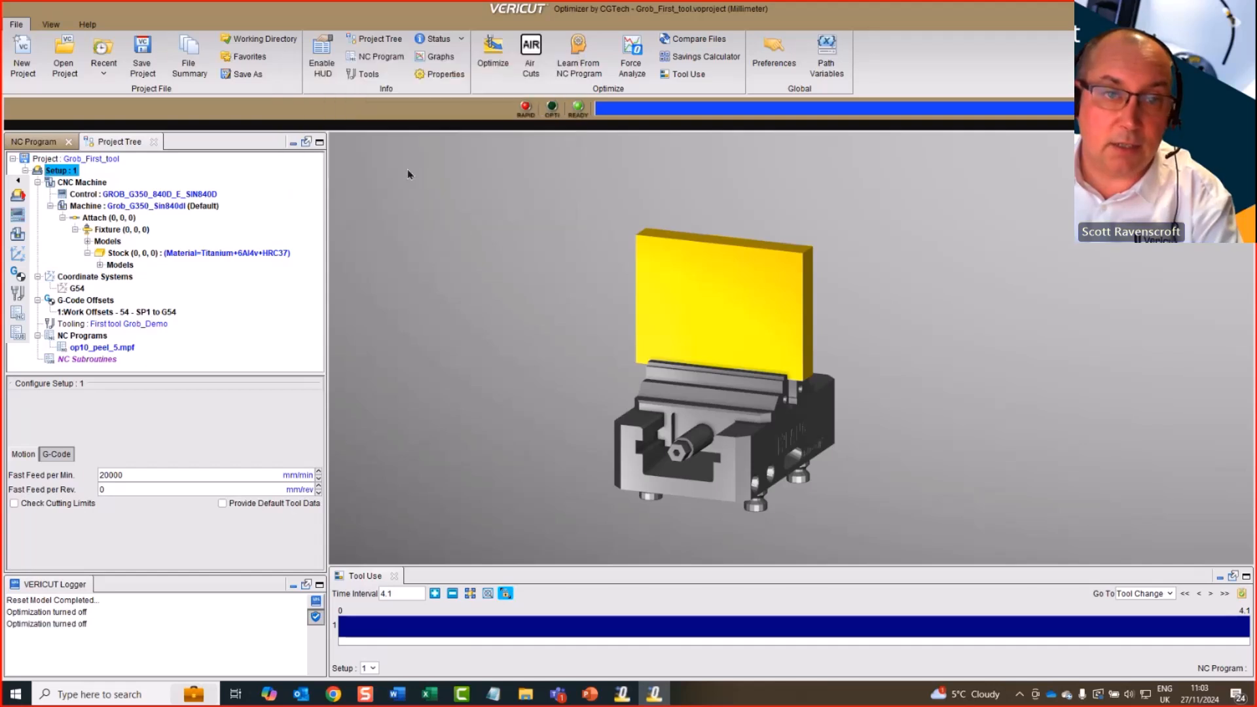
click(505, 58)
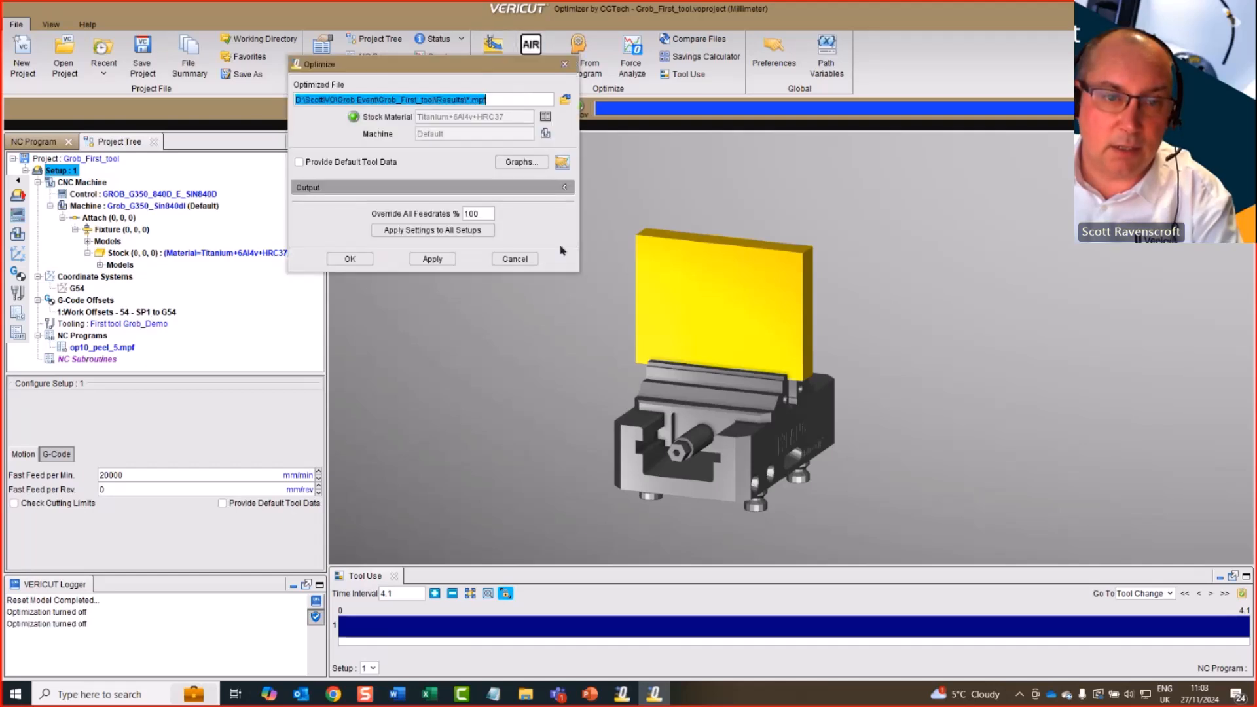
click(564, 188)
click(514, 358)
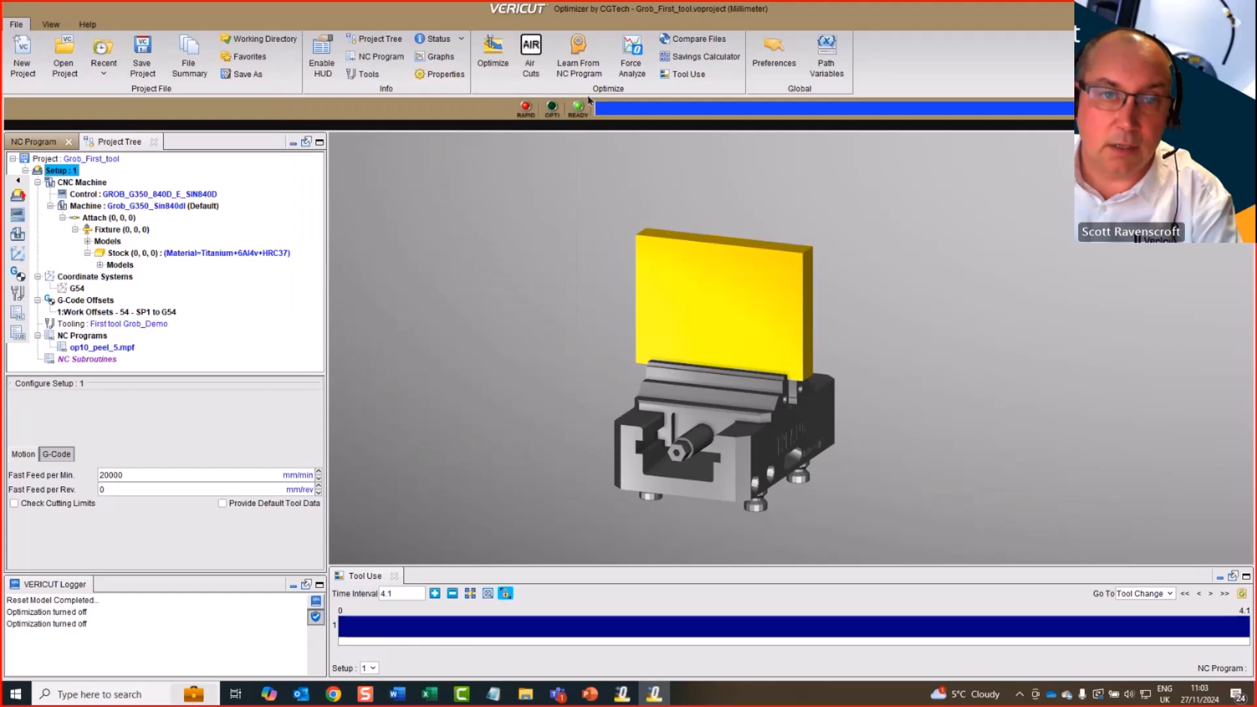
- Run Learn From NC Program with chip thickness and force limits at Aggressive (95%), and expand GGS_S_2 in the resulting tool library
click(578, 57)
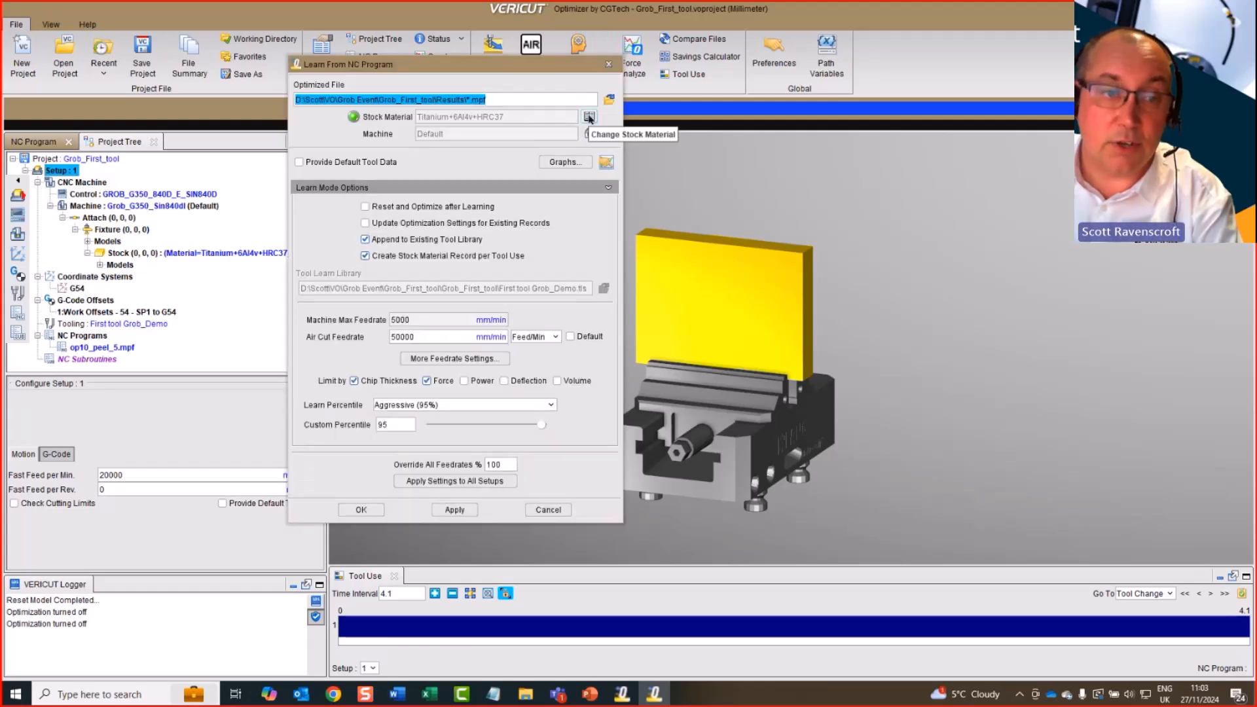
click(360, 509)
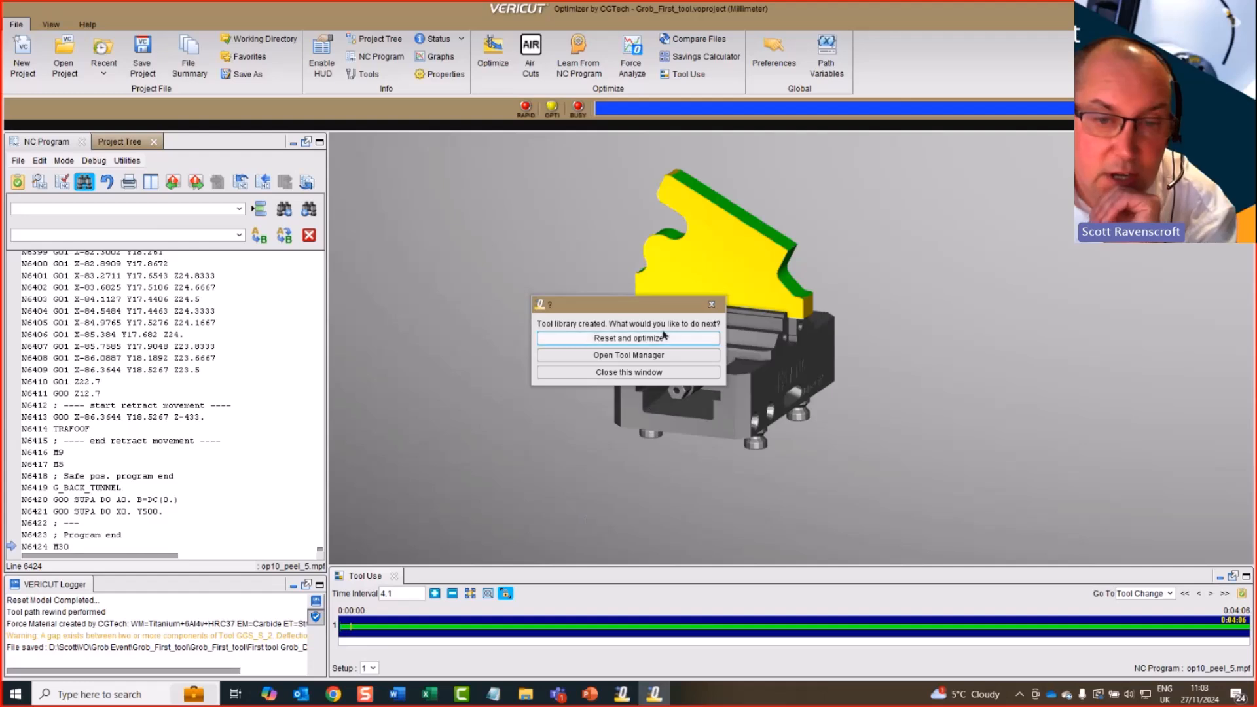
drag(667, 305, 536, 189)
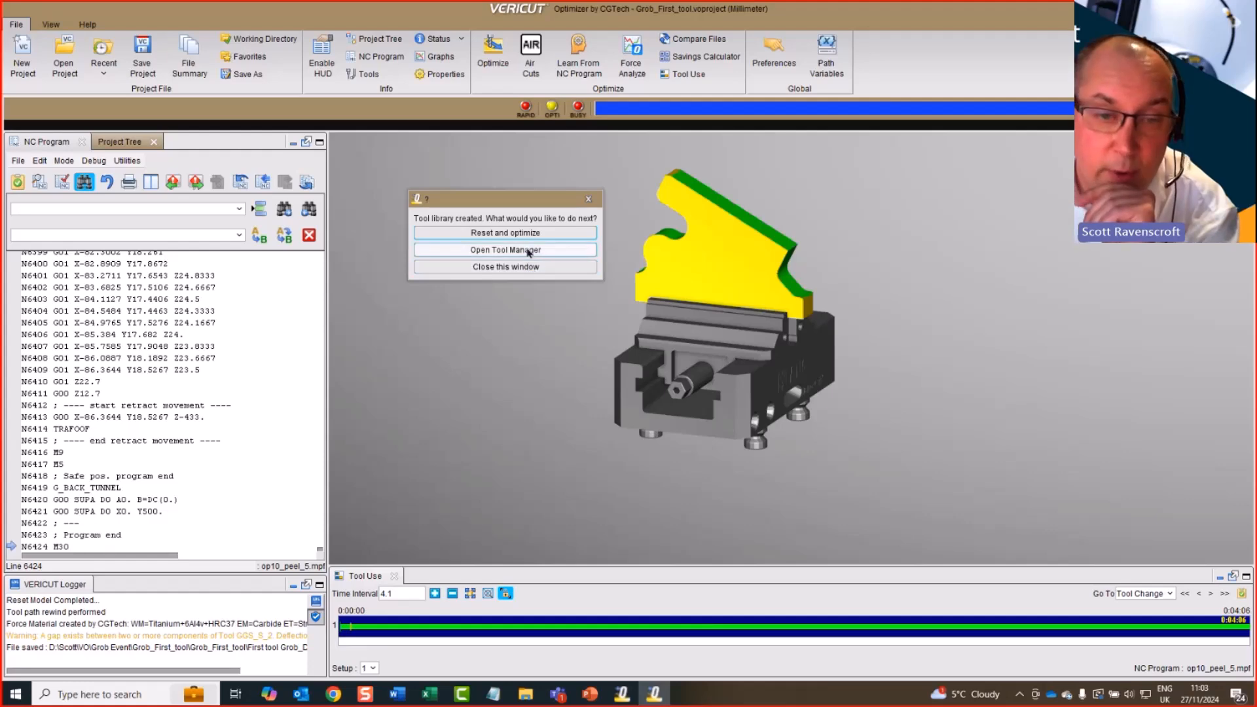
click(529, 252)
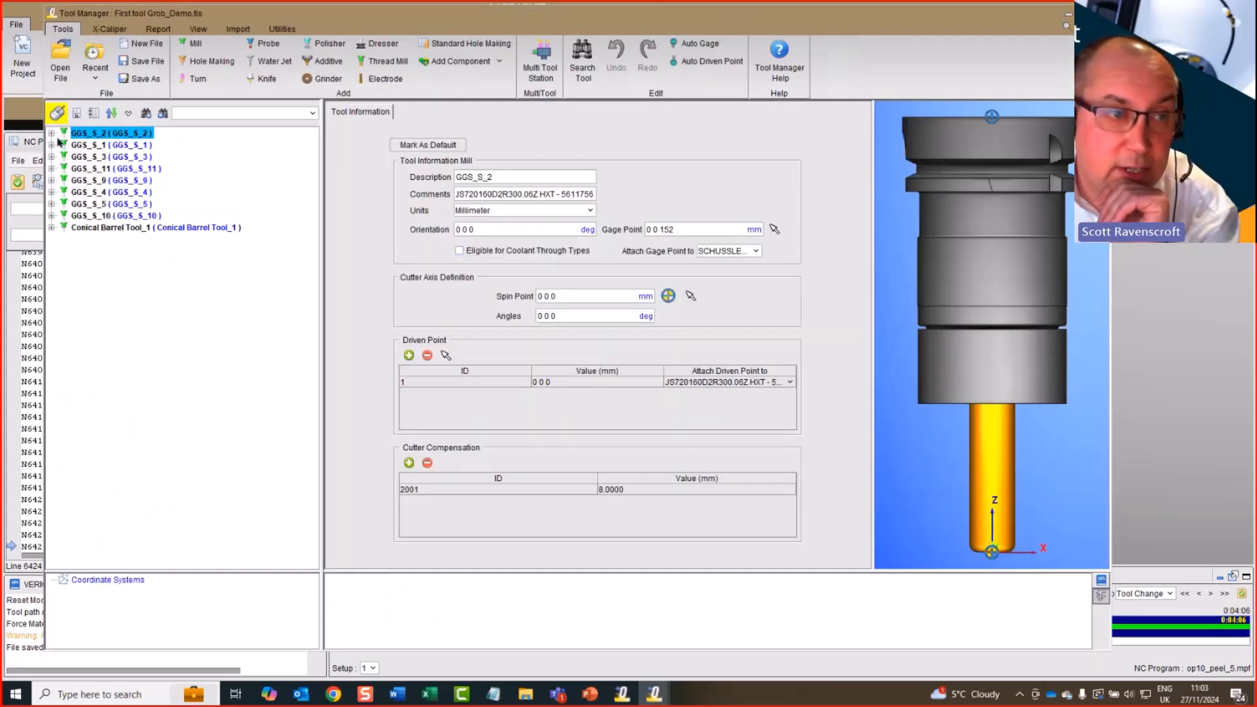
click(52, 134)
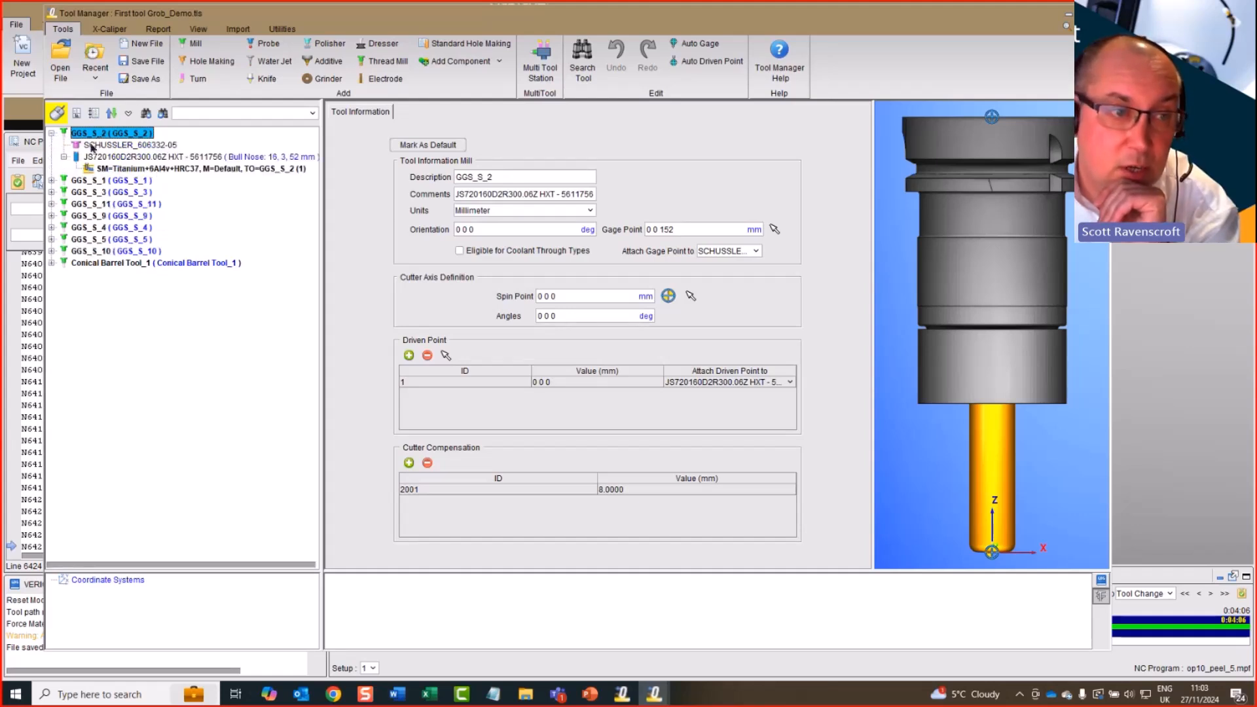
- Open the Titanium+6Al4v+HRC37 optimization record of GGS_S_2 and review its chip thickness and force limits
click(188, 172)
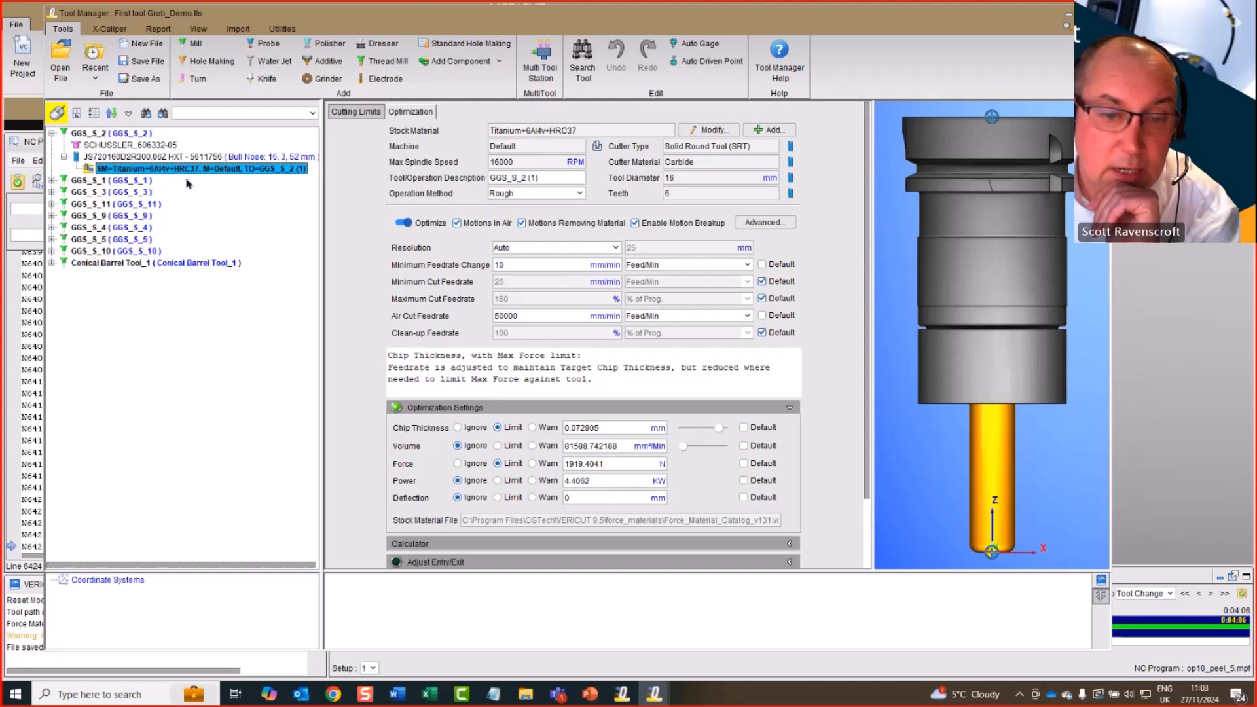
click(625, 422)
click(621, 463)
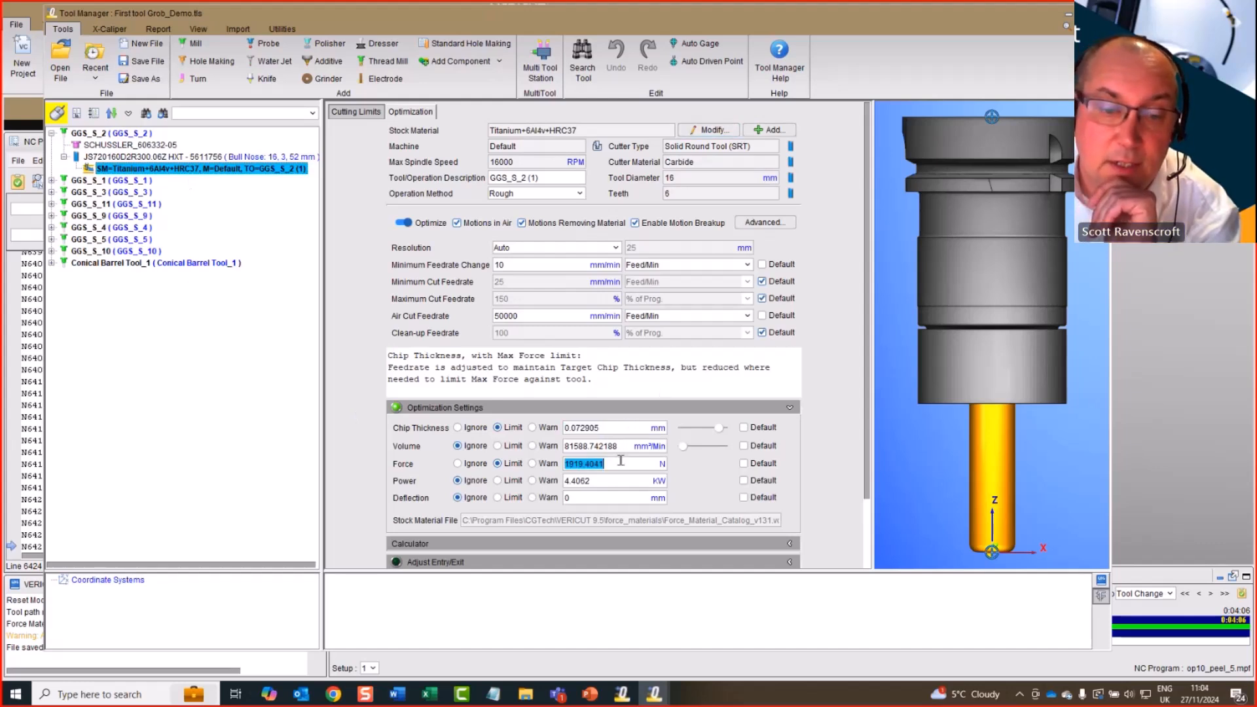
click(613, 426)
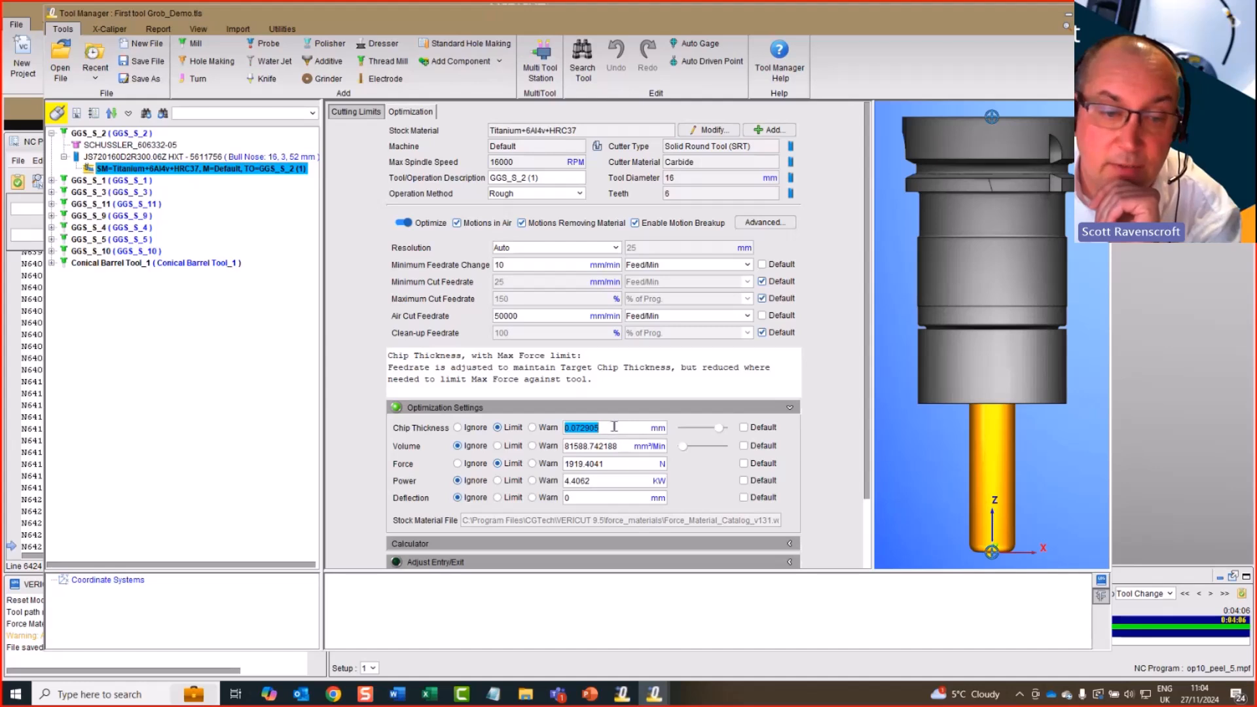
click(614, 427)
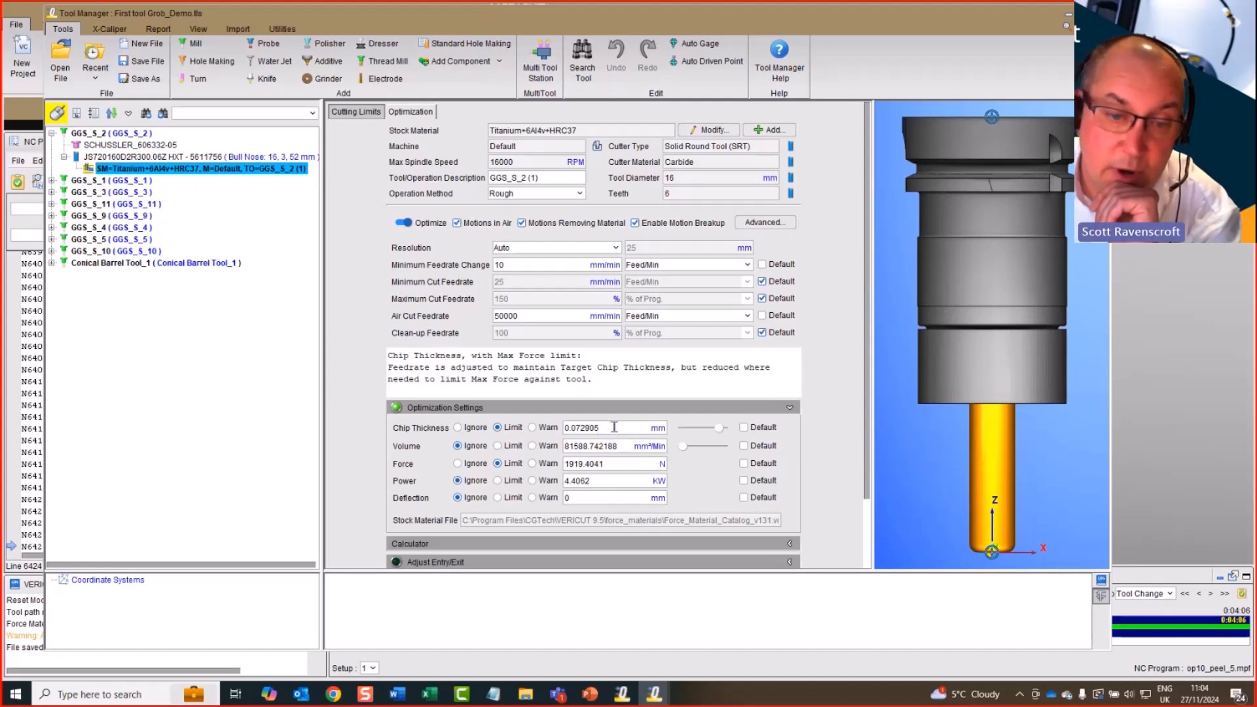
click(601, 463)
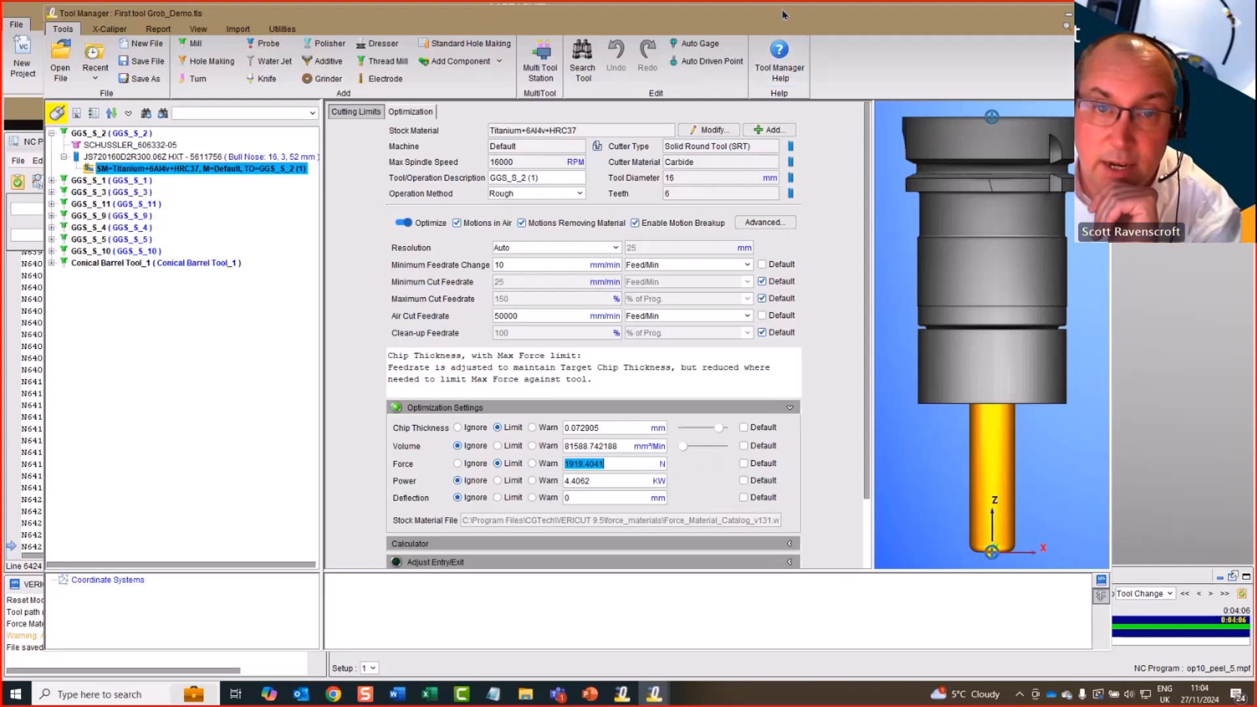
- Review the record's air cut feedrate, save the tool library file, and close the Tool Manager
drag(783, 18, 822, 20)
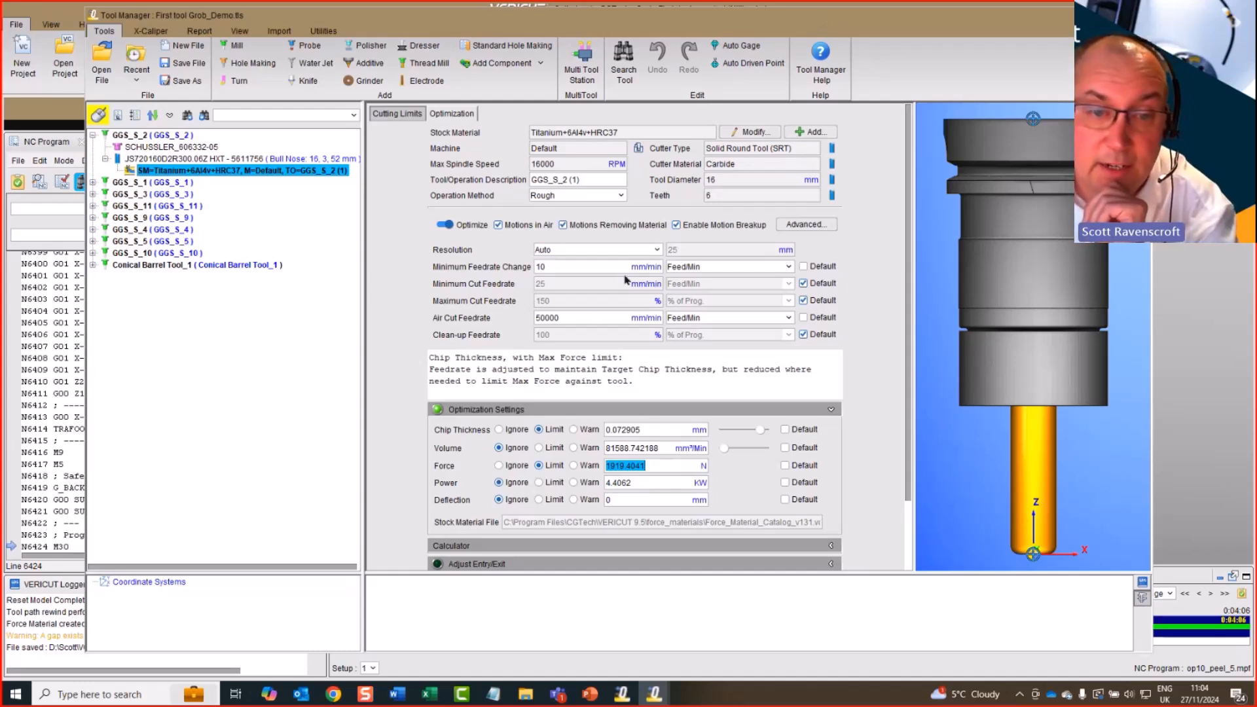
click(584, 318)
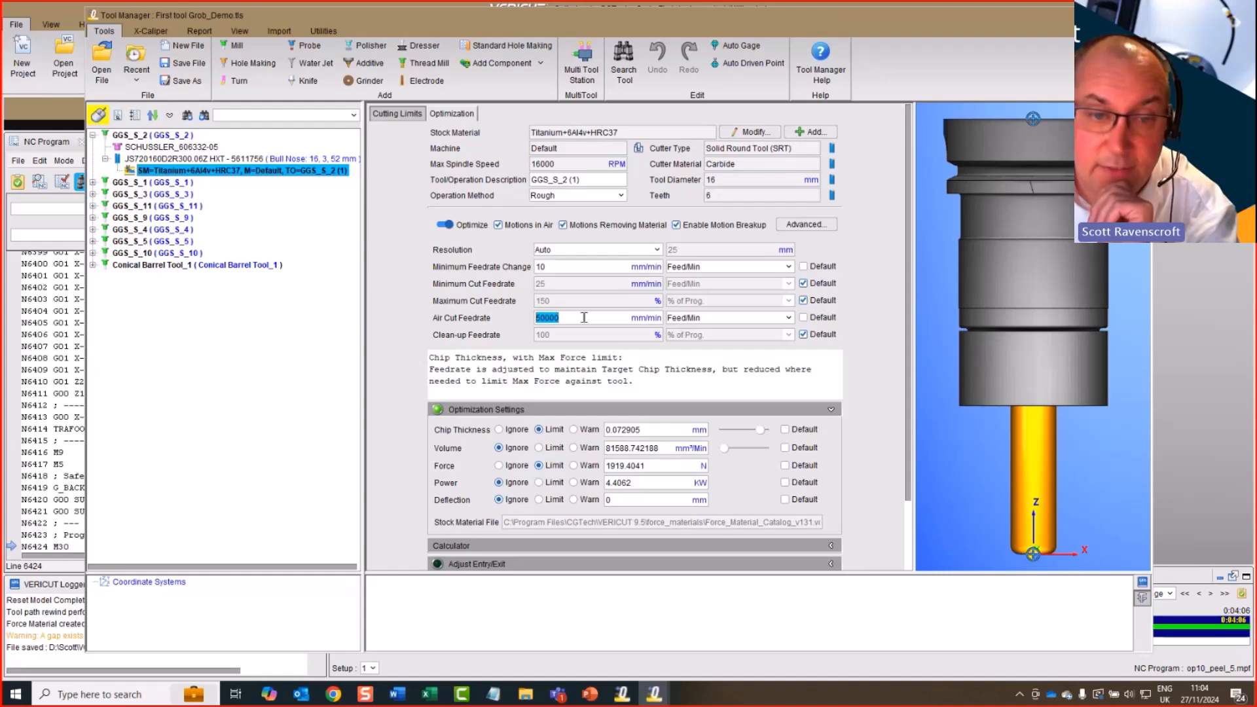
click(584, 317)
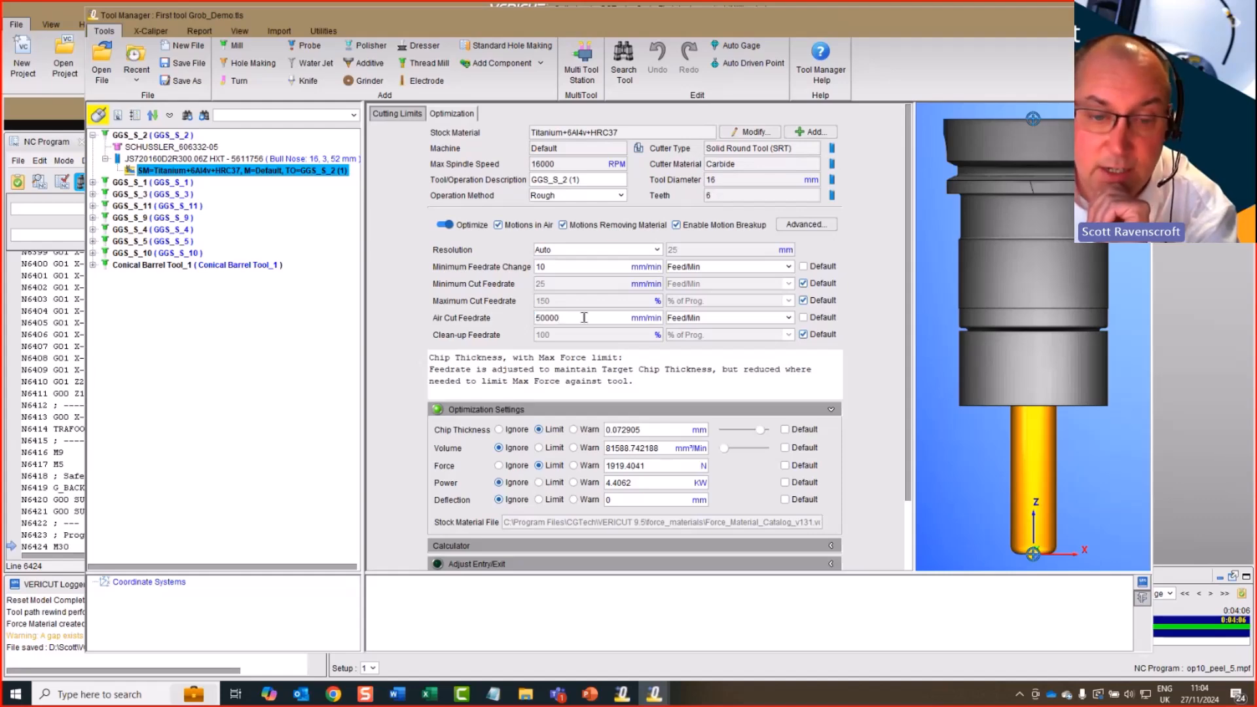
scroll(593, 324, down, 2)
scroll(600, 331, up, 2)
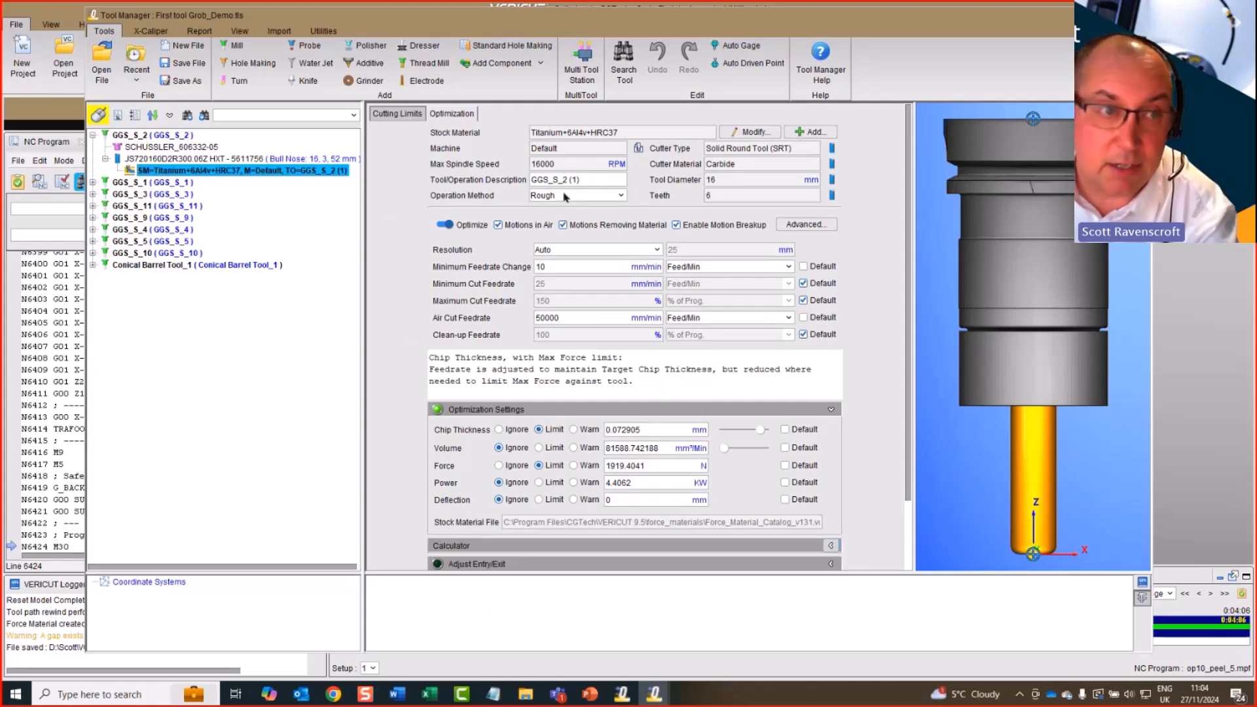
click(196, 66)
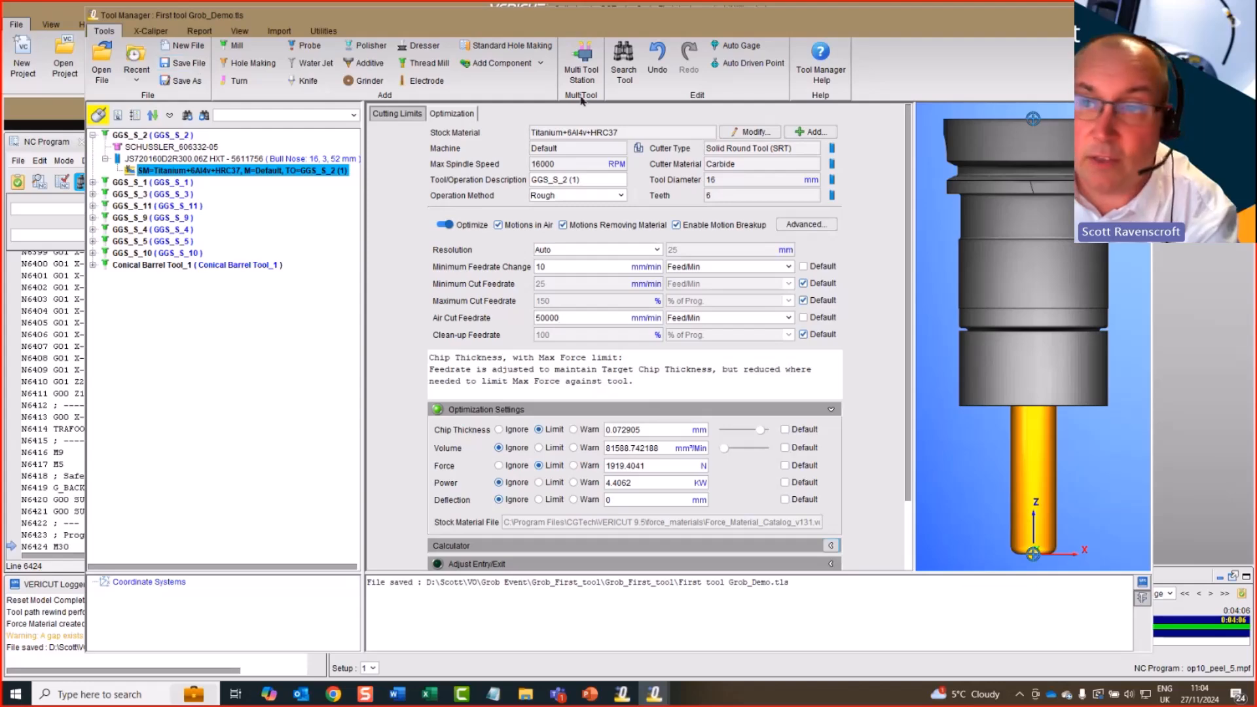
click(1139, 15)
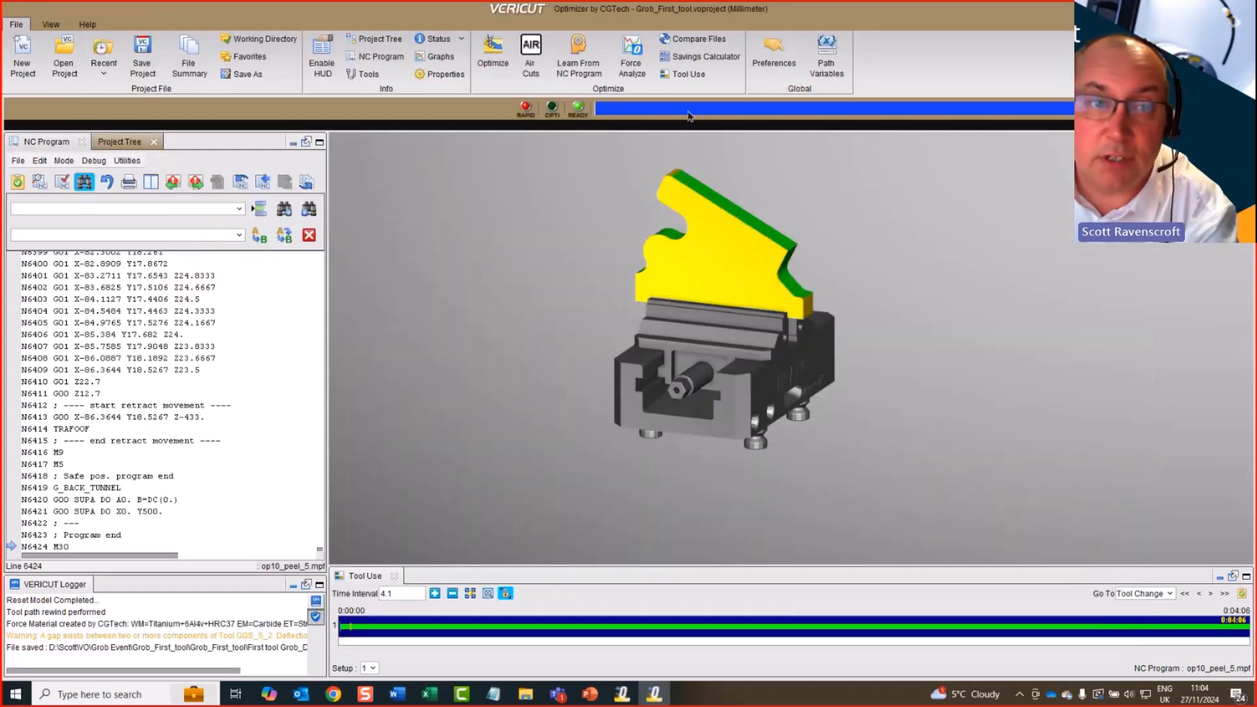
- Open the graphs for op10_peel_5.mpf and plot chip thickness and total force by Subinterval
click(441, 59)
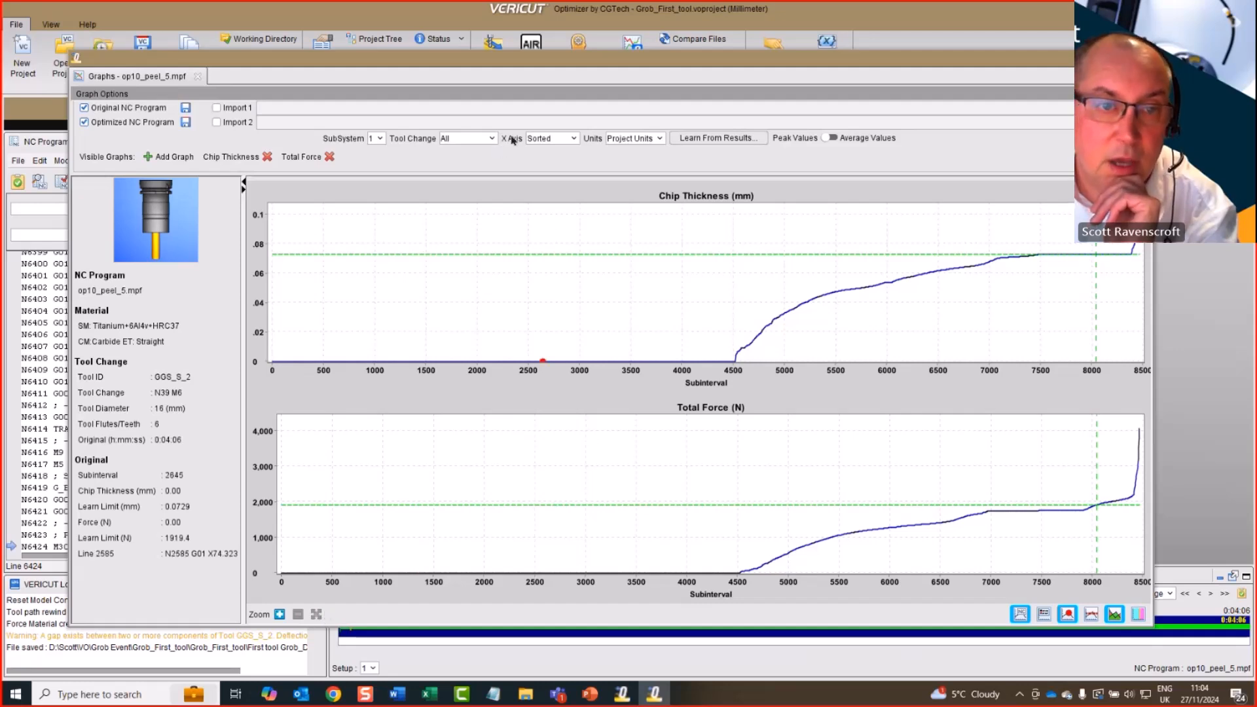
click(564, 139)
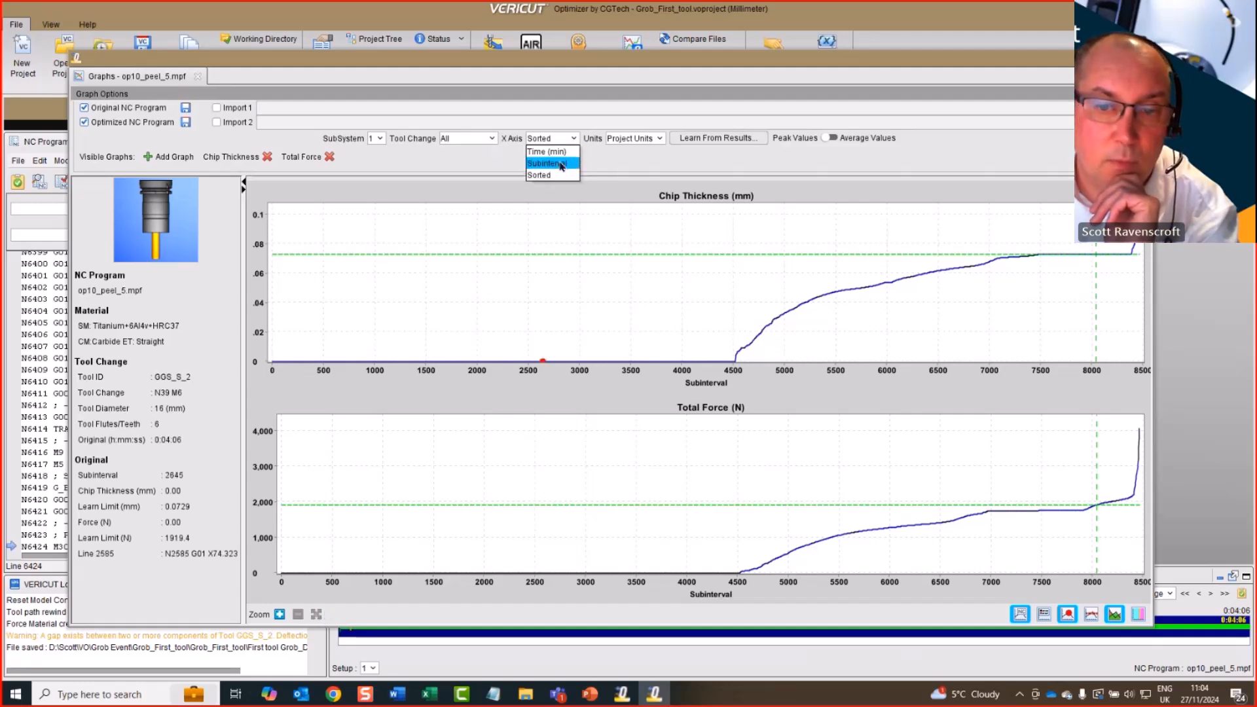
click(546, 163)
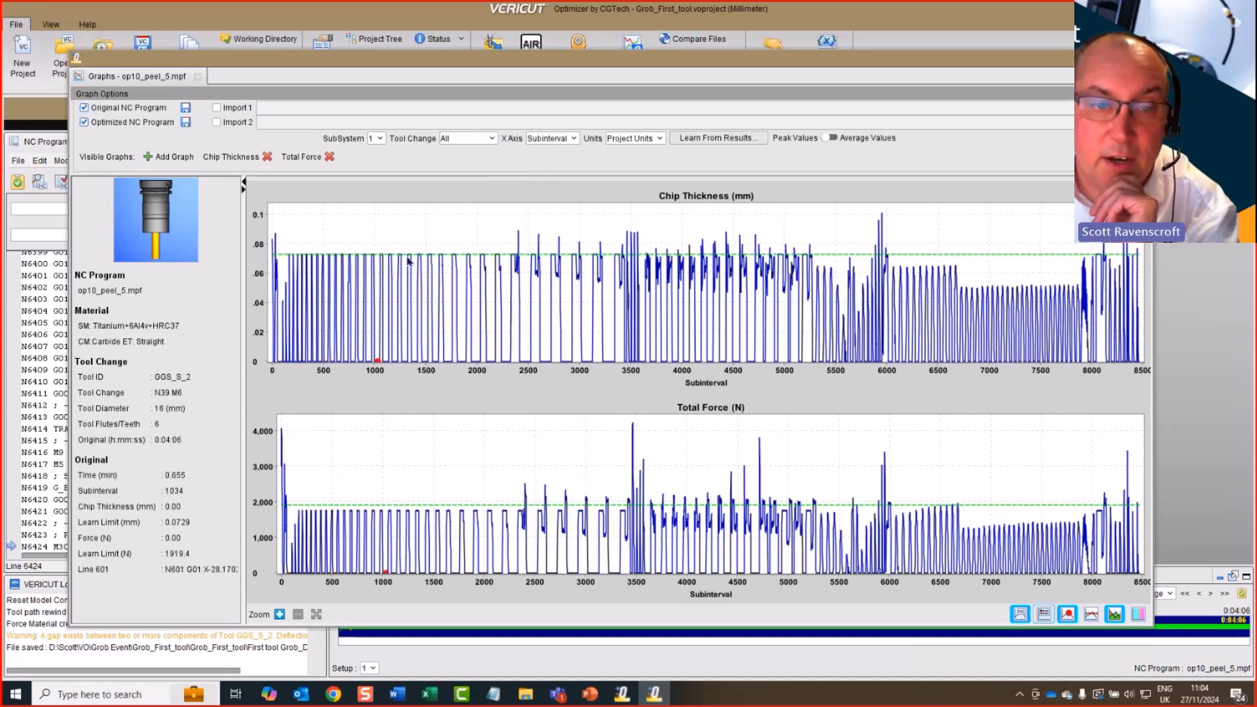
- Open the graphed tool change in the Tool Manager, compare its stored limits with the graphs, and close it
right_click(983, 237)
click(958, 241)
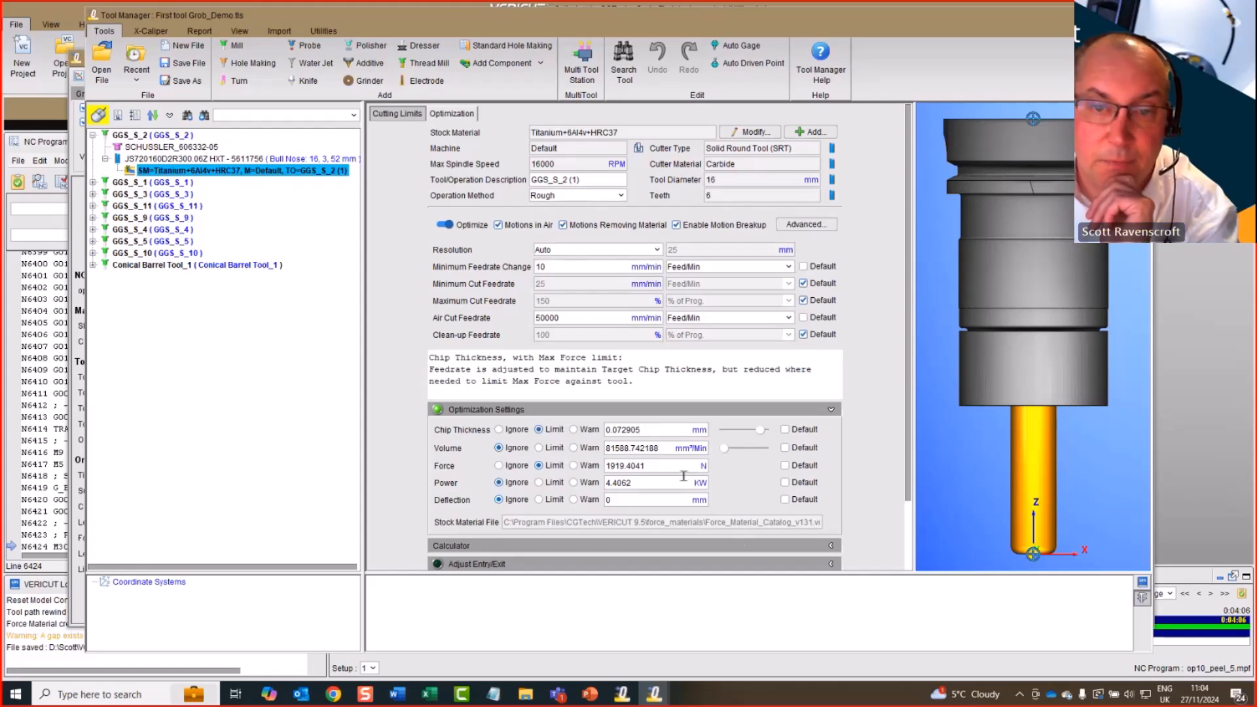
click(1137, 15)
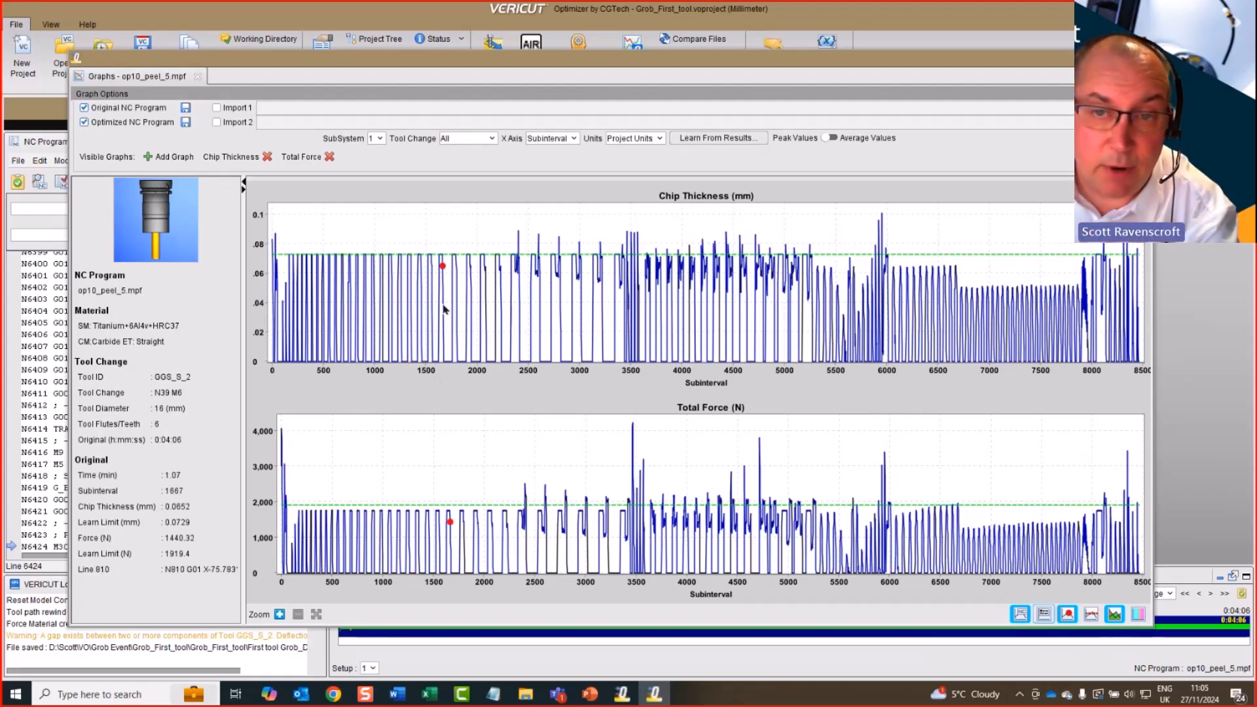
- Try the Conservative (85%) learn percentile for chip thickness and force in Learn From Results, and apply it
click(734, 139)
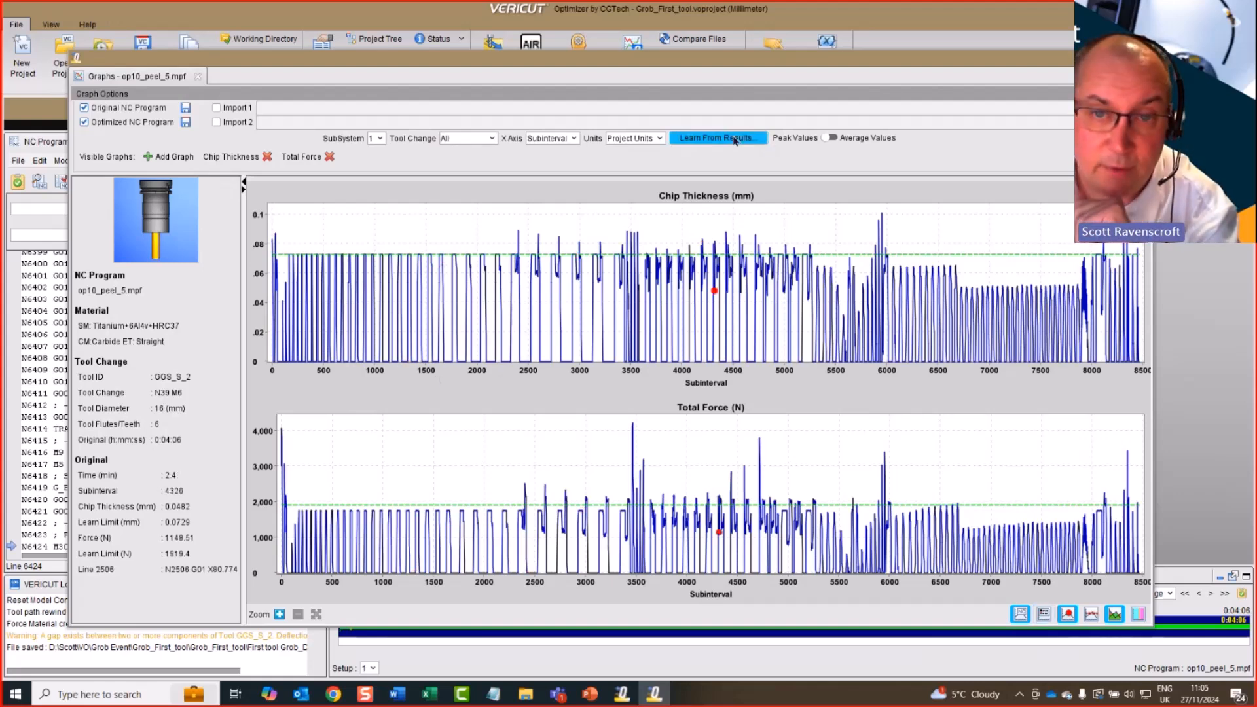
drag(370, 29, 337, 28)
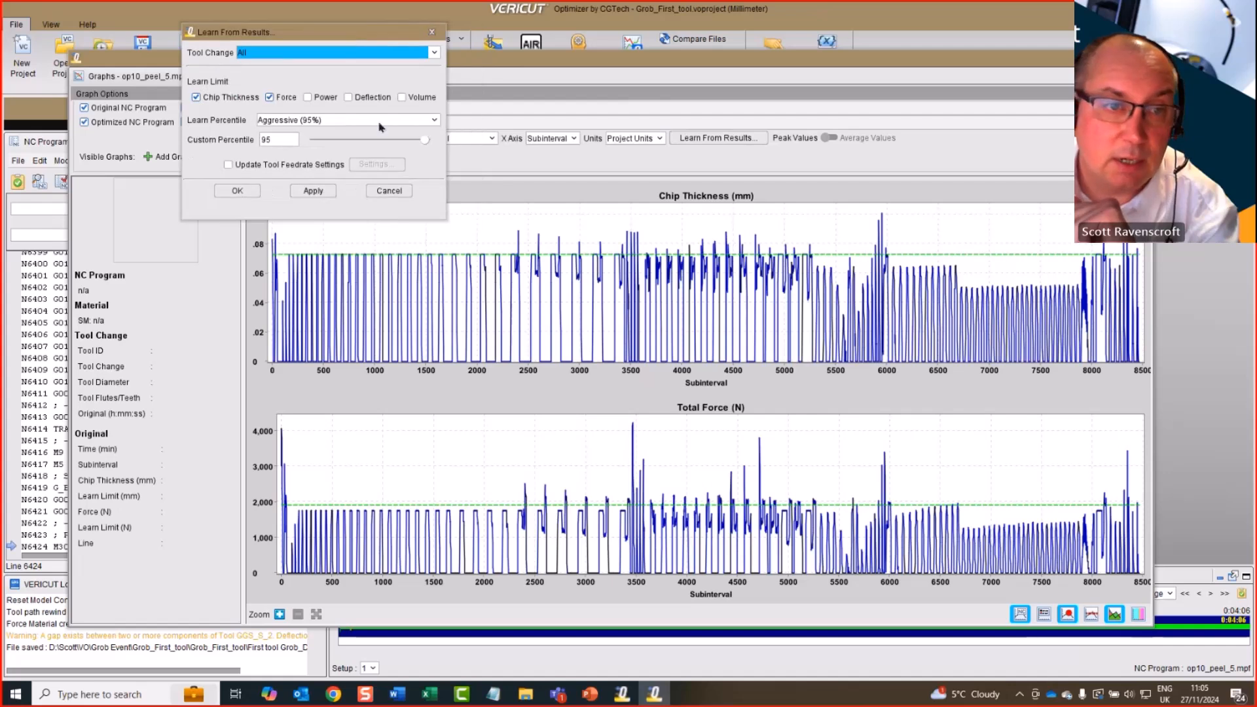
click(383, 120)
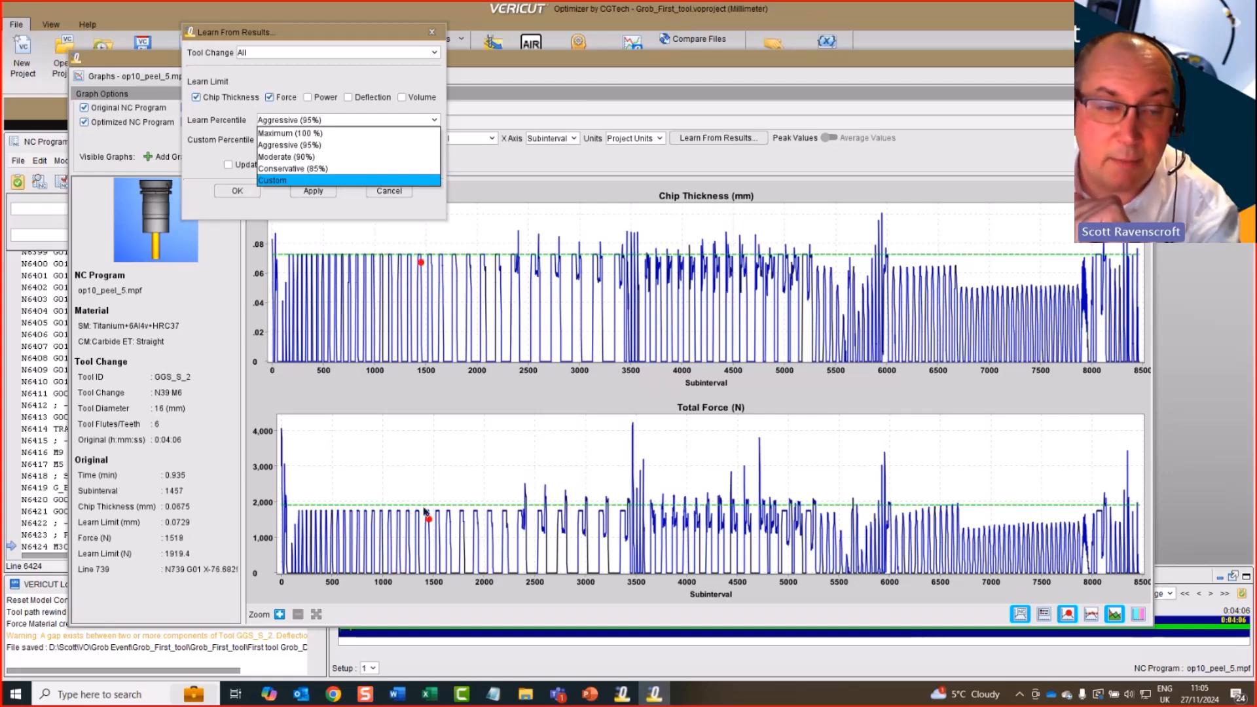
click(325, 171)
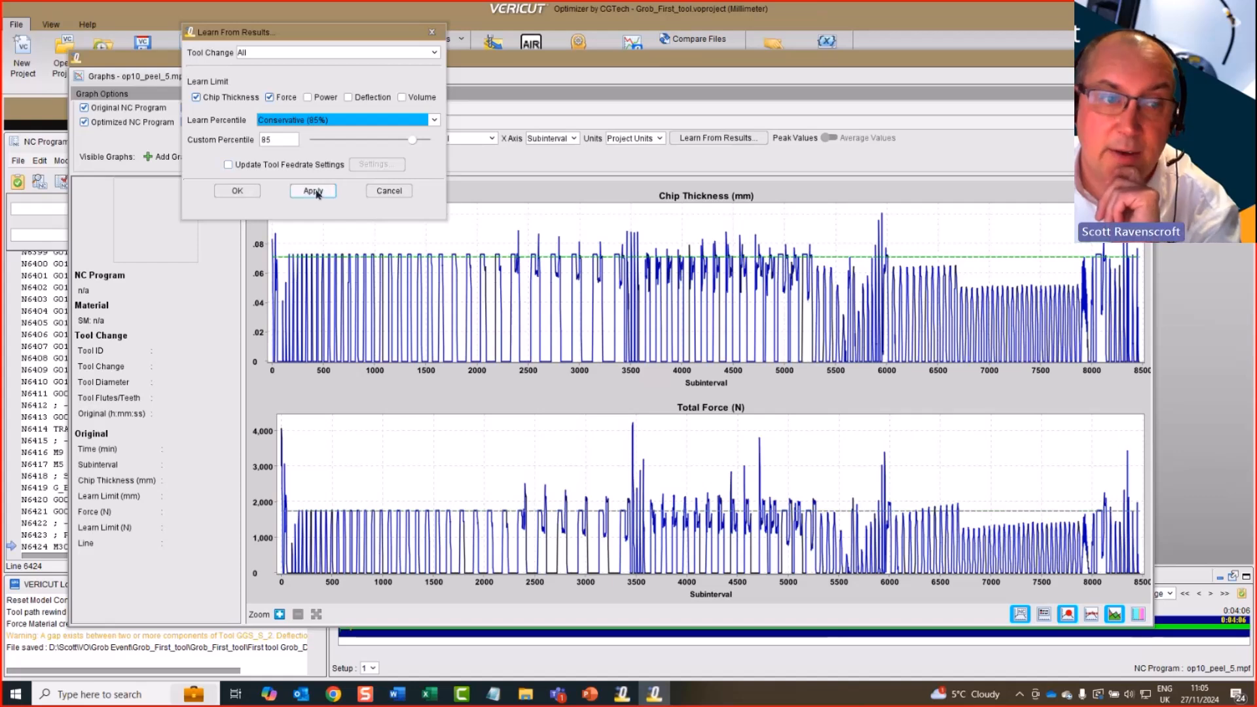
click(314, 191)
- Check the chip thickness and force limits of GGS_S_2 in the Tool Manager after applying the conservative percentile
right_click(620, 226)
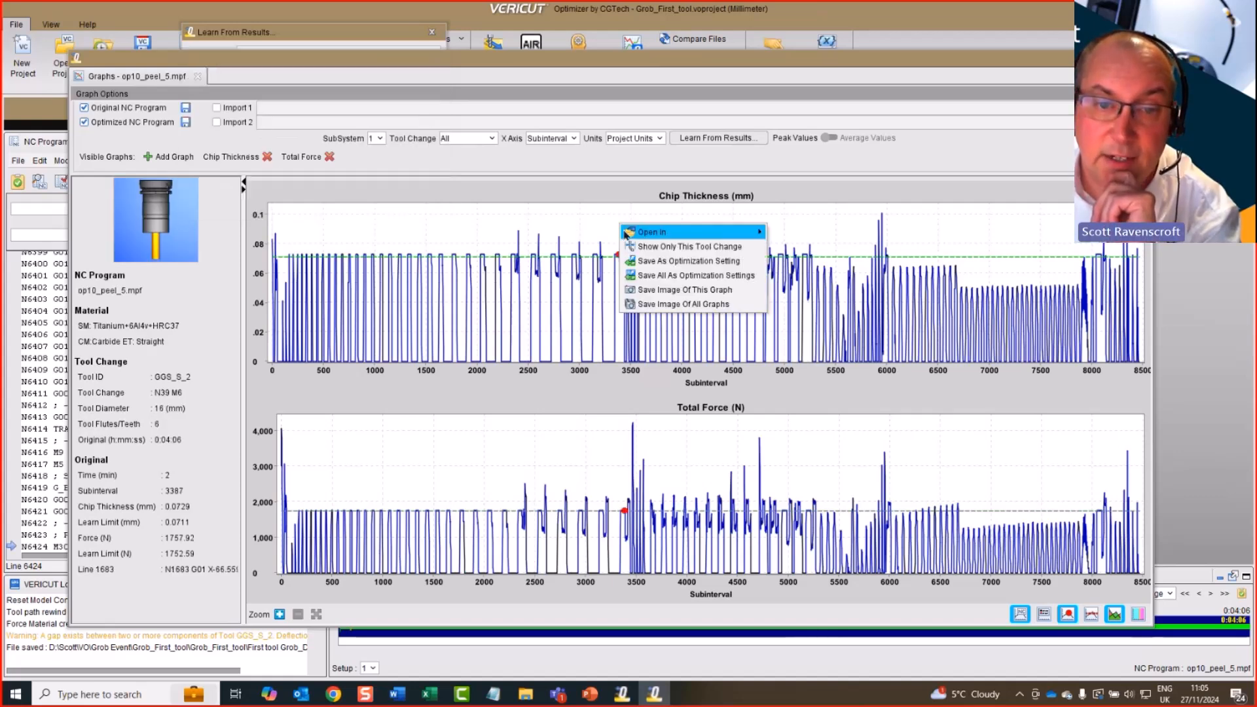
mouse_move(733, 232)
click(792, 233)
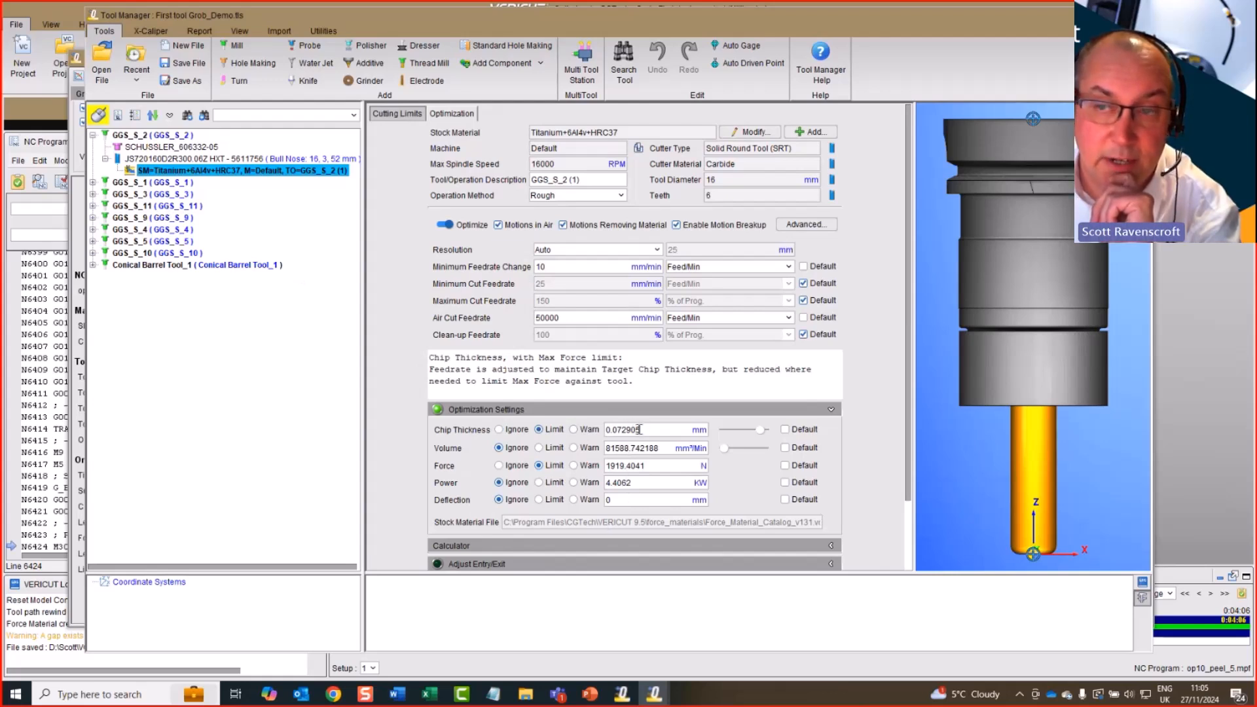
click(1138, 15)
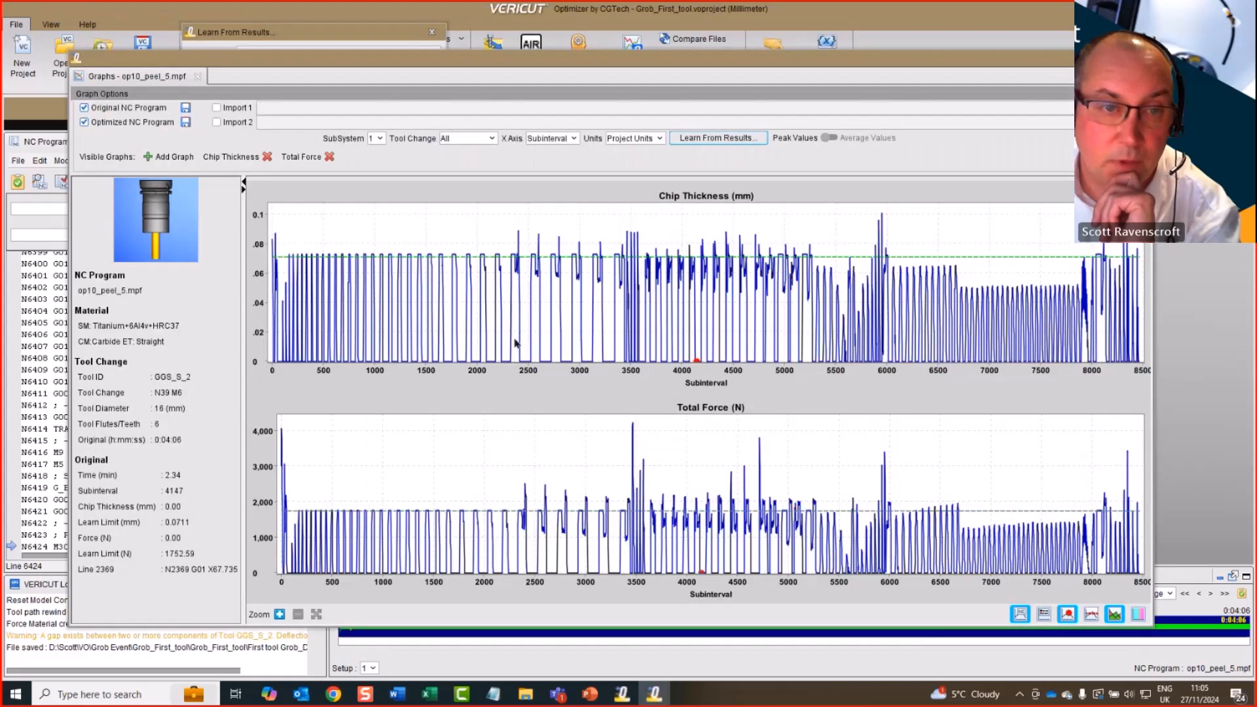
- Return the Learn From Results percentile to Aggressive (95%) and cancel the dialog
click(713, 139)
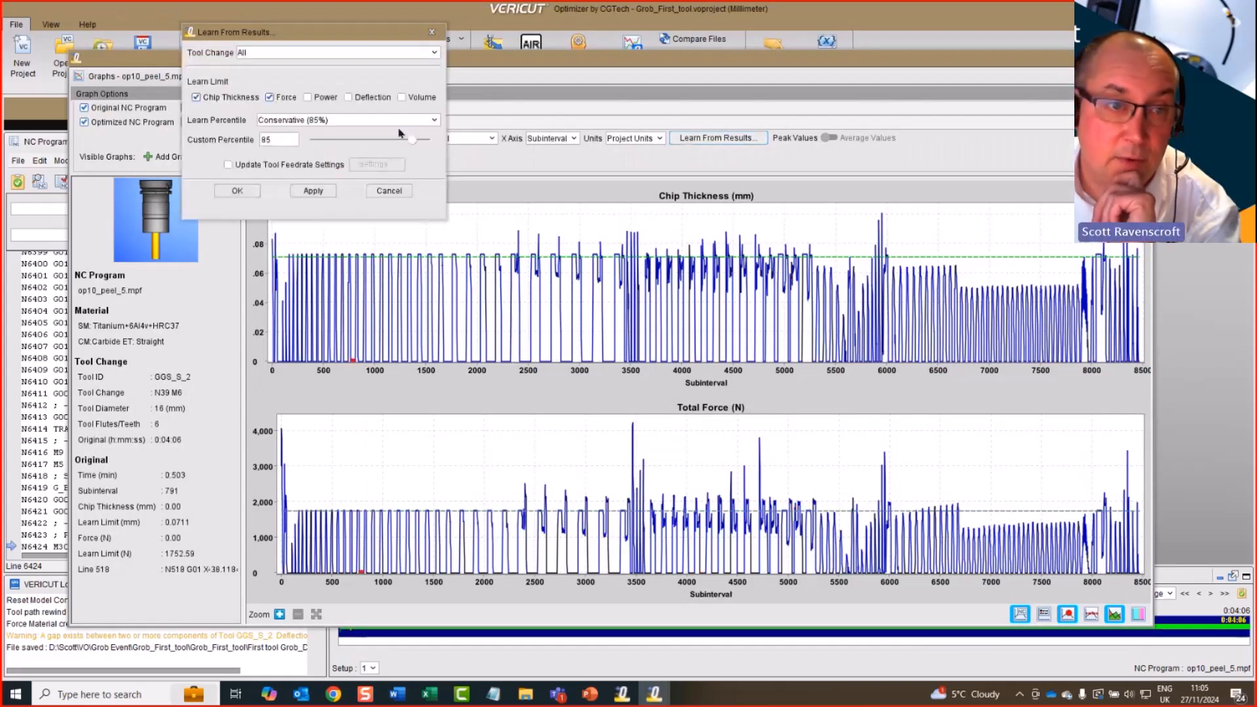
click(376, 121)
click(357, 145)
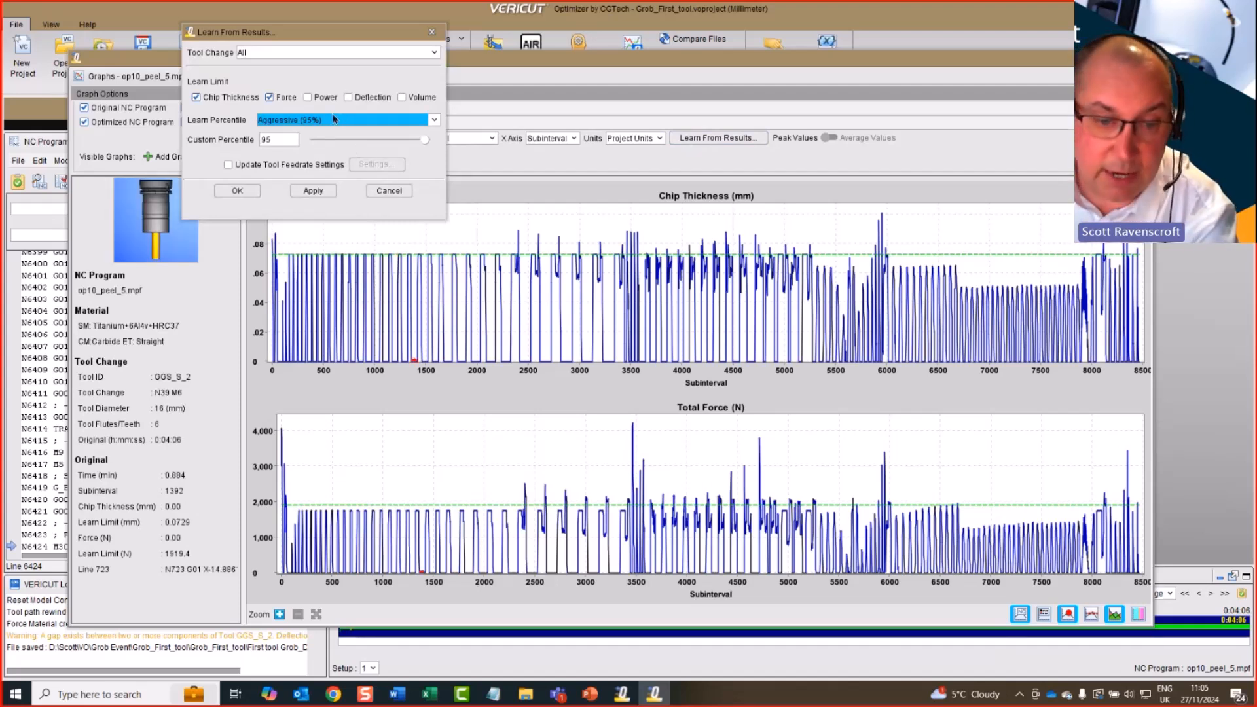
click(372, 193)
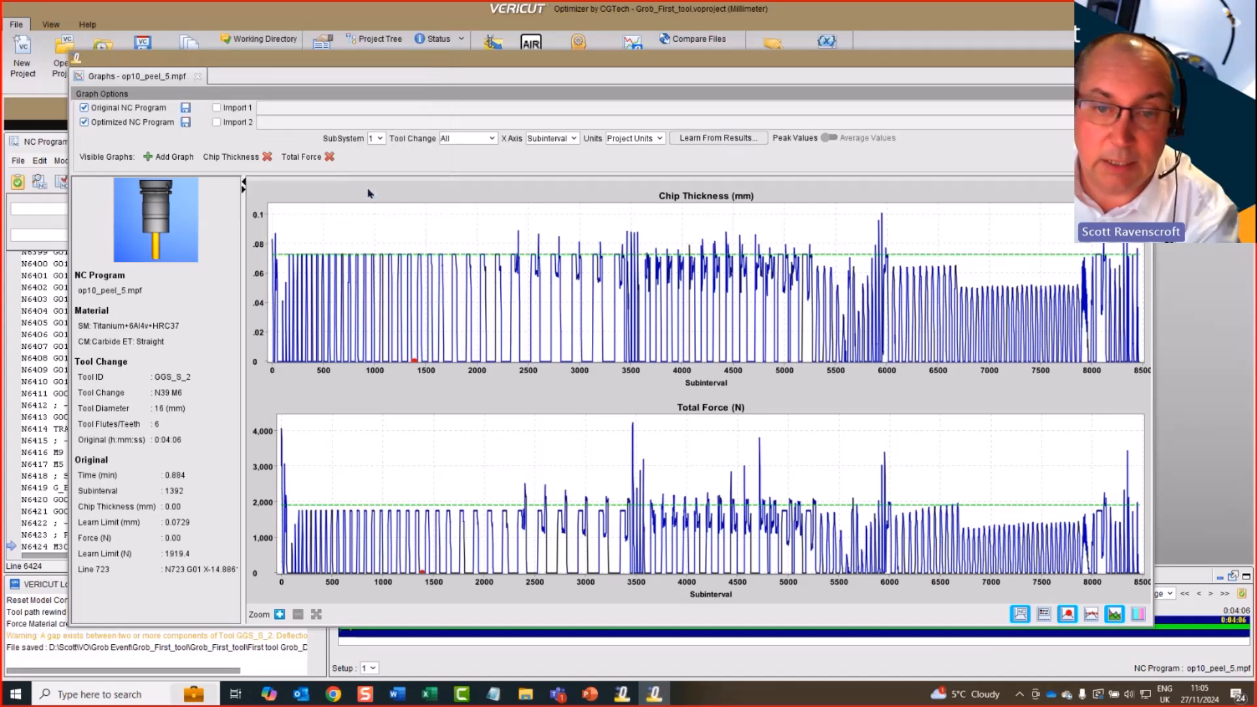
- Compare the Subinterval view with the Sorted view of the graphs, leaving the X axis on Sorted
click(574, 140)
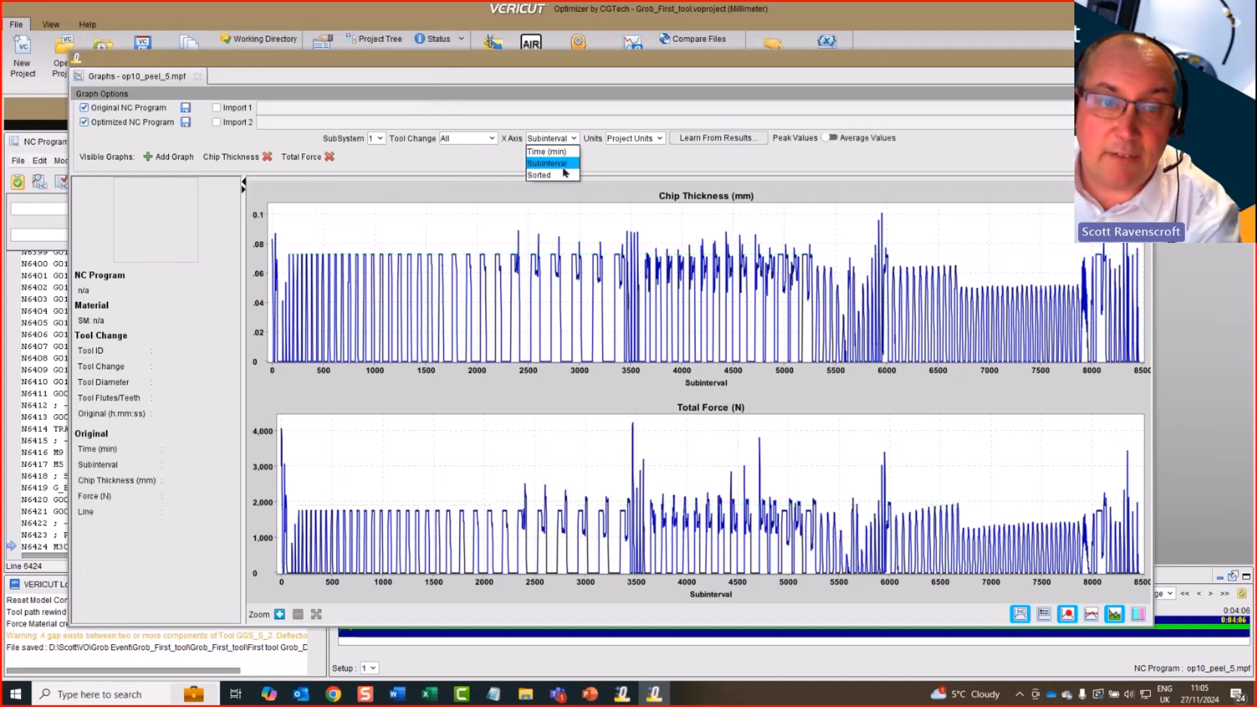
click(557, 163)
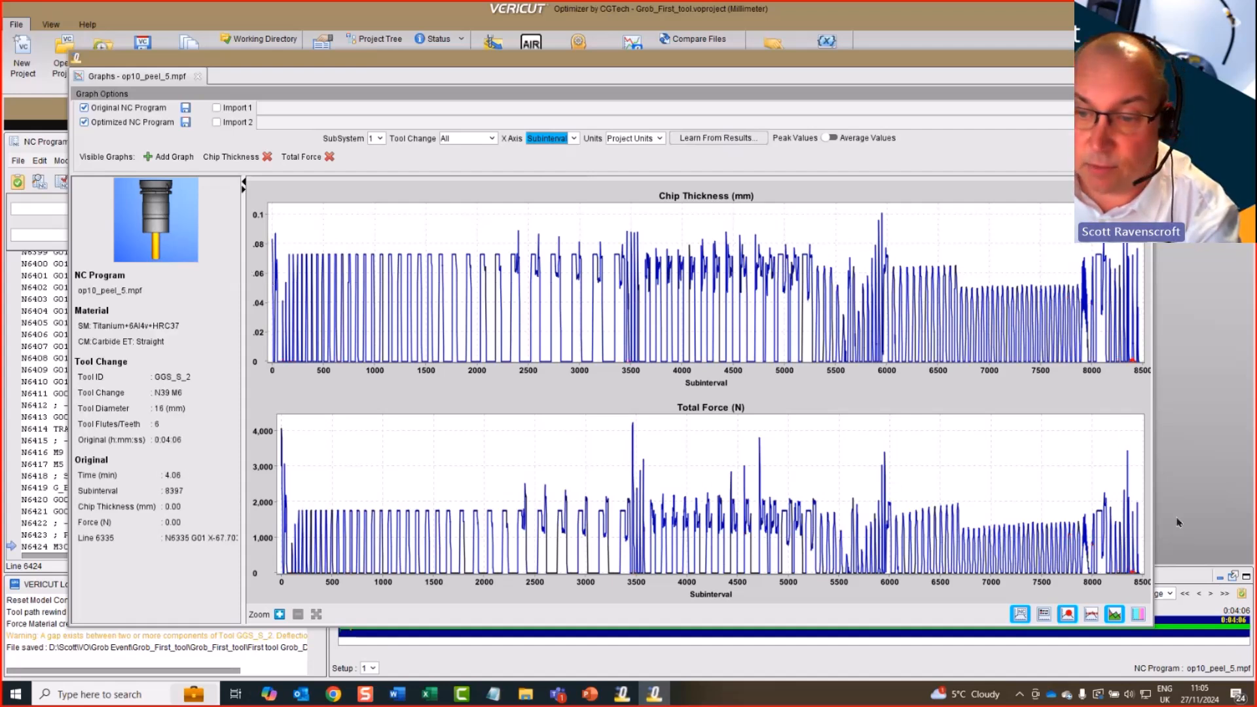
click(566, 138)
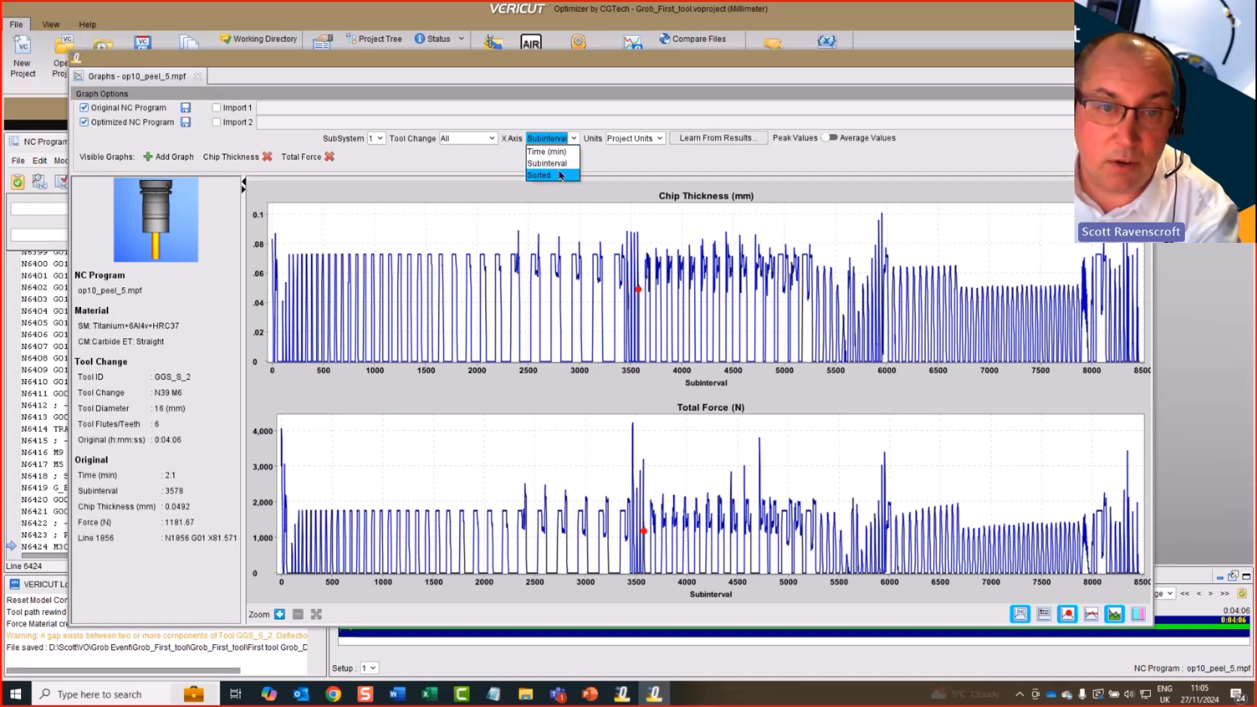
click(546, 173)
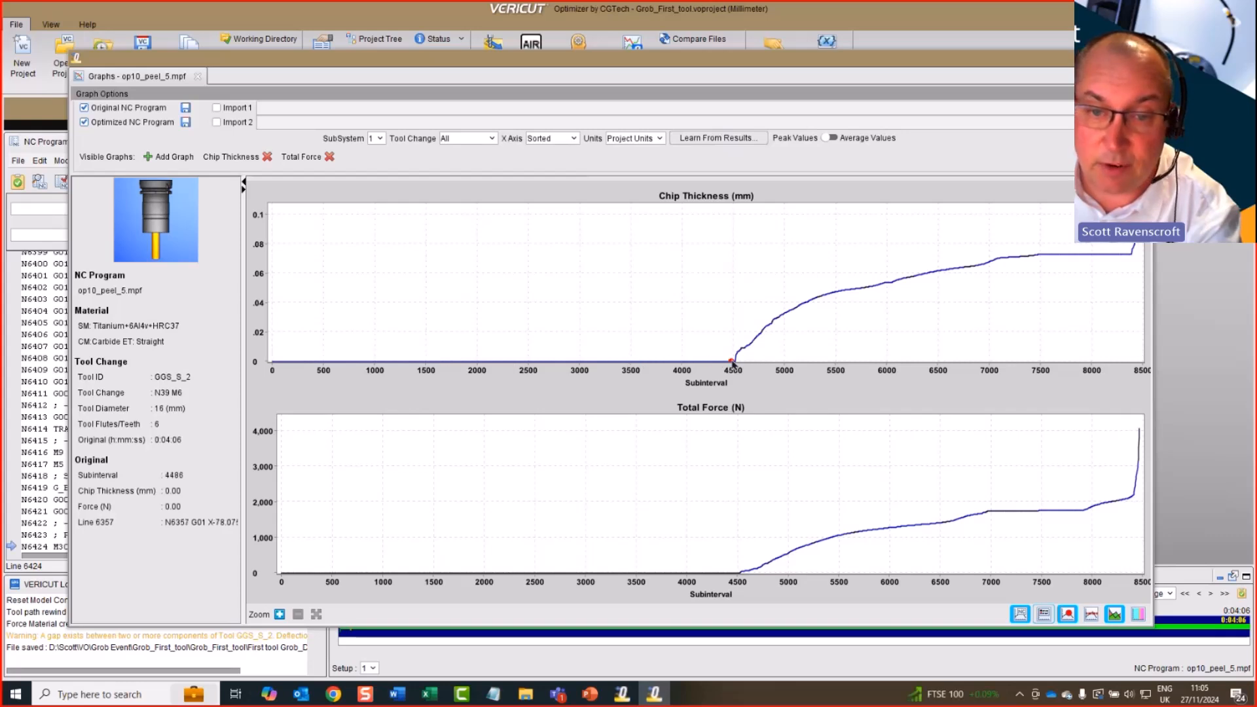
- Open the tool at a point on the flat chip thickness plateau in the Tool Manager and check its chip thickness limit
right_click(1078, 259)
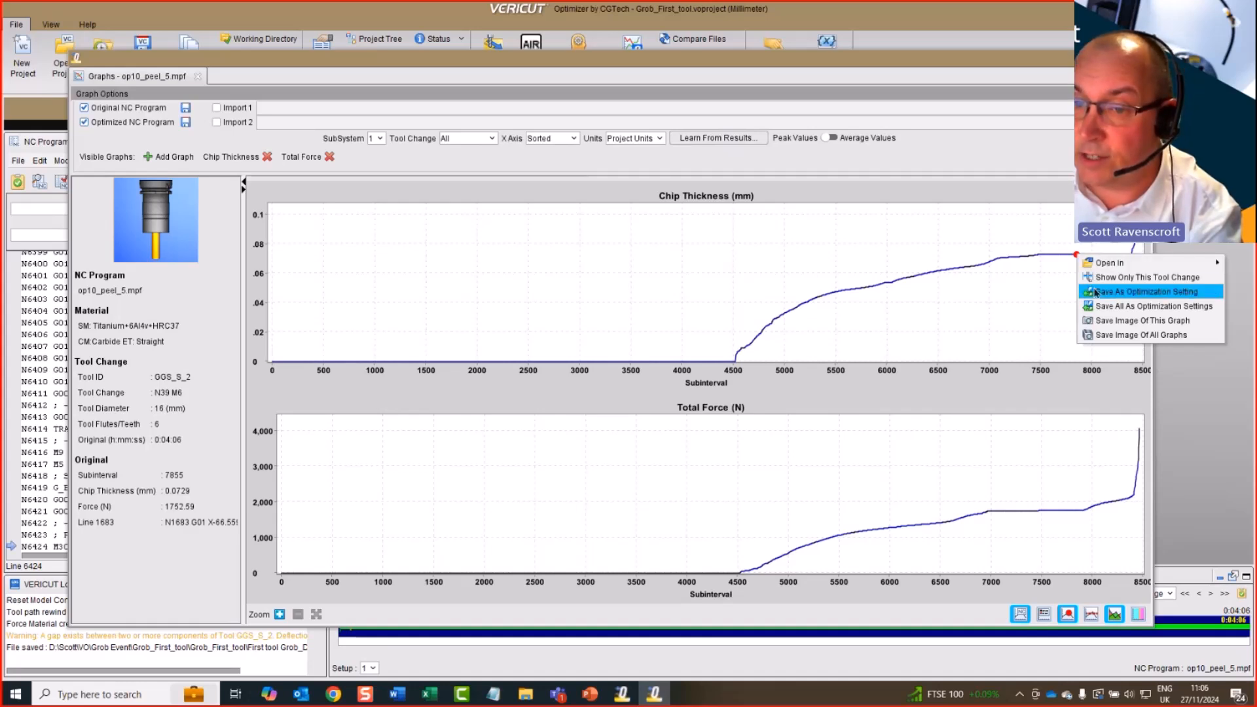
mouse_move(1101, 265)
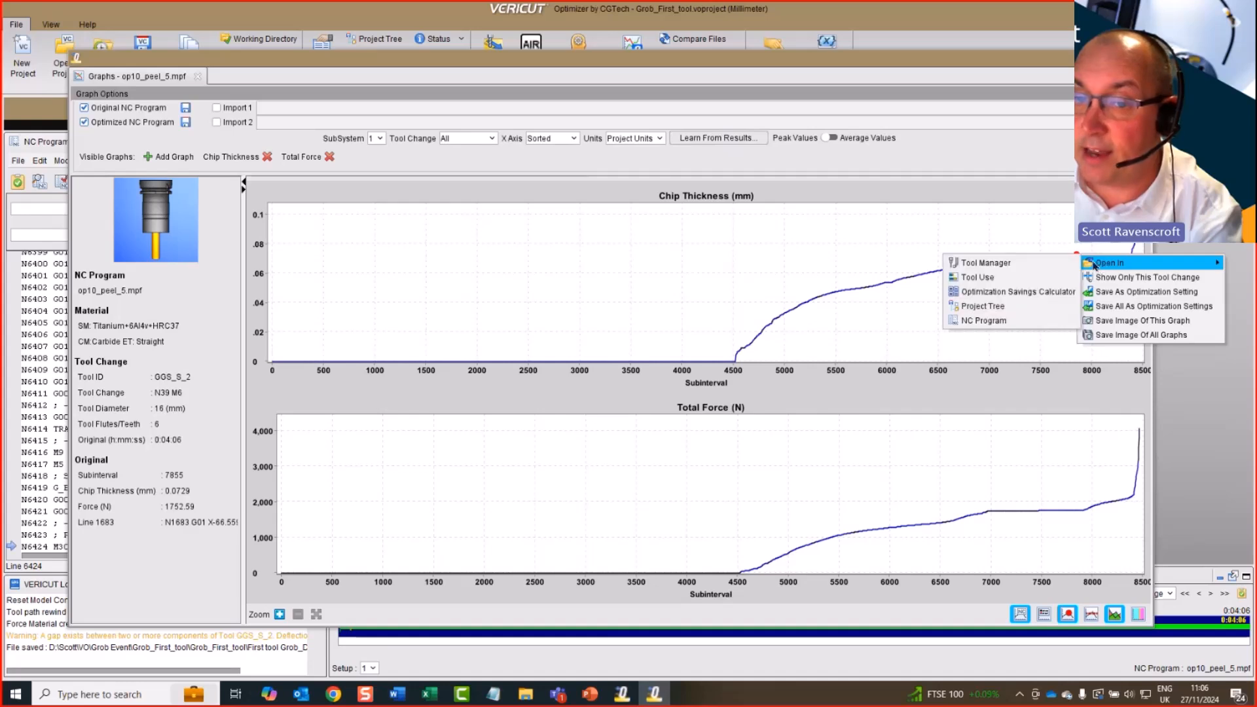
click(1009, 263)
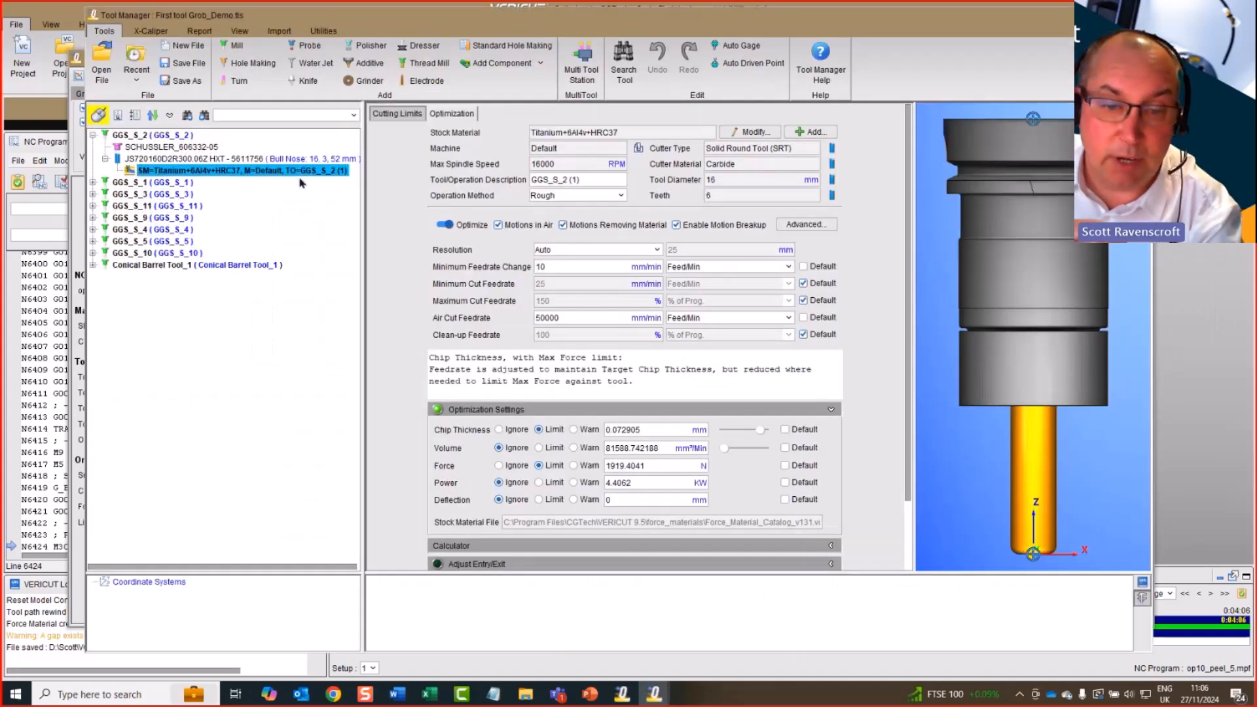
double_click(655, 431)
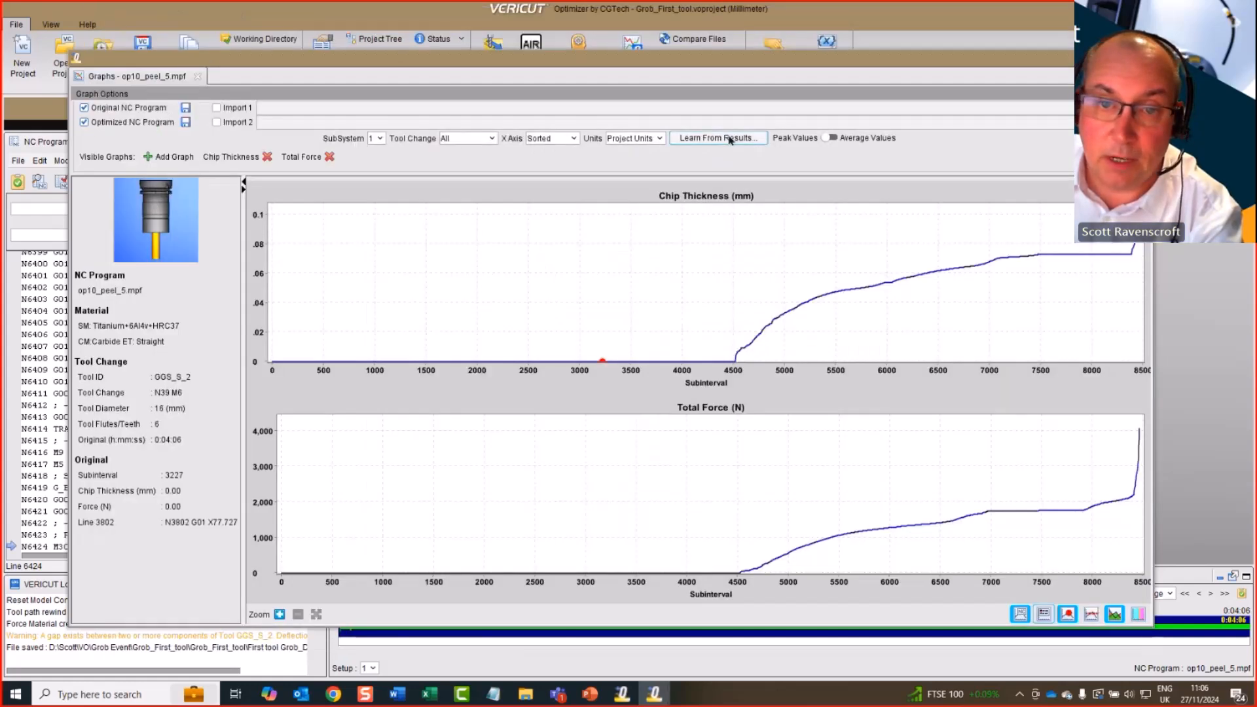
- Keep the graphs on all tool changes and set their X axis to Subinterval
click(729, 139)
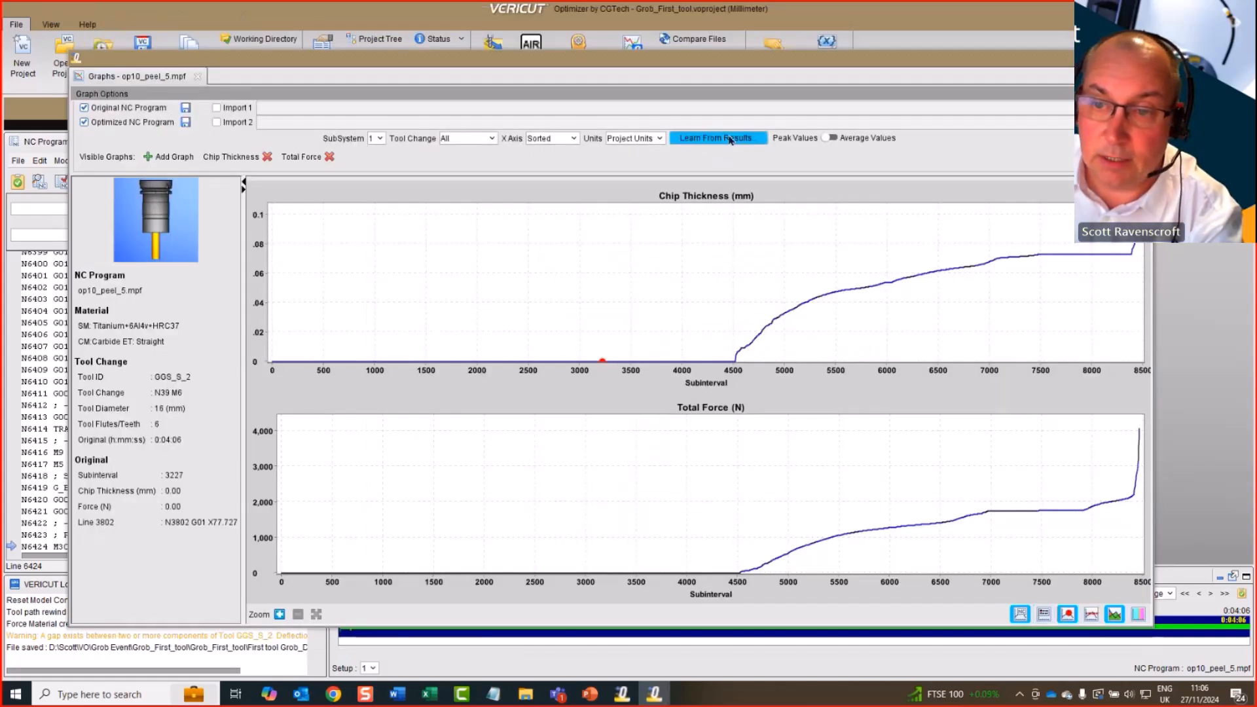
click(389, 191)
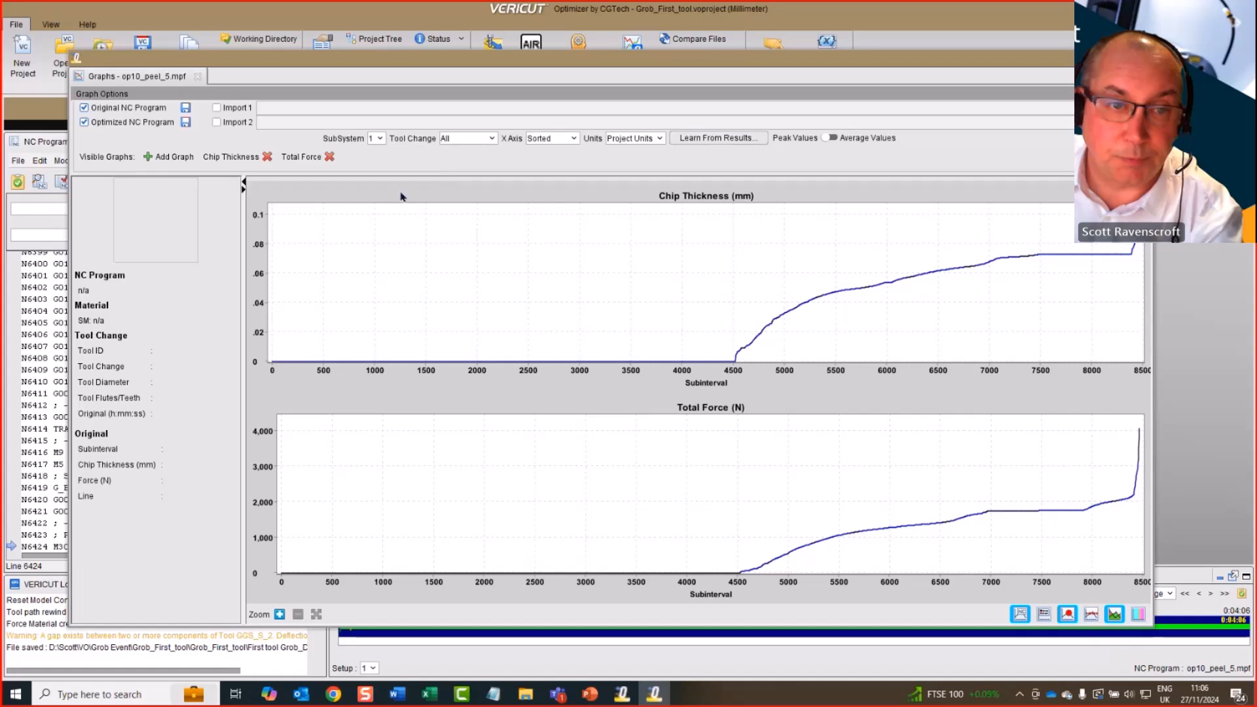
click(458, 139)
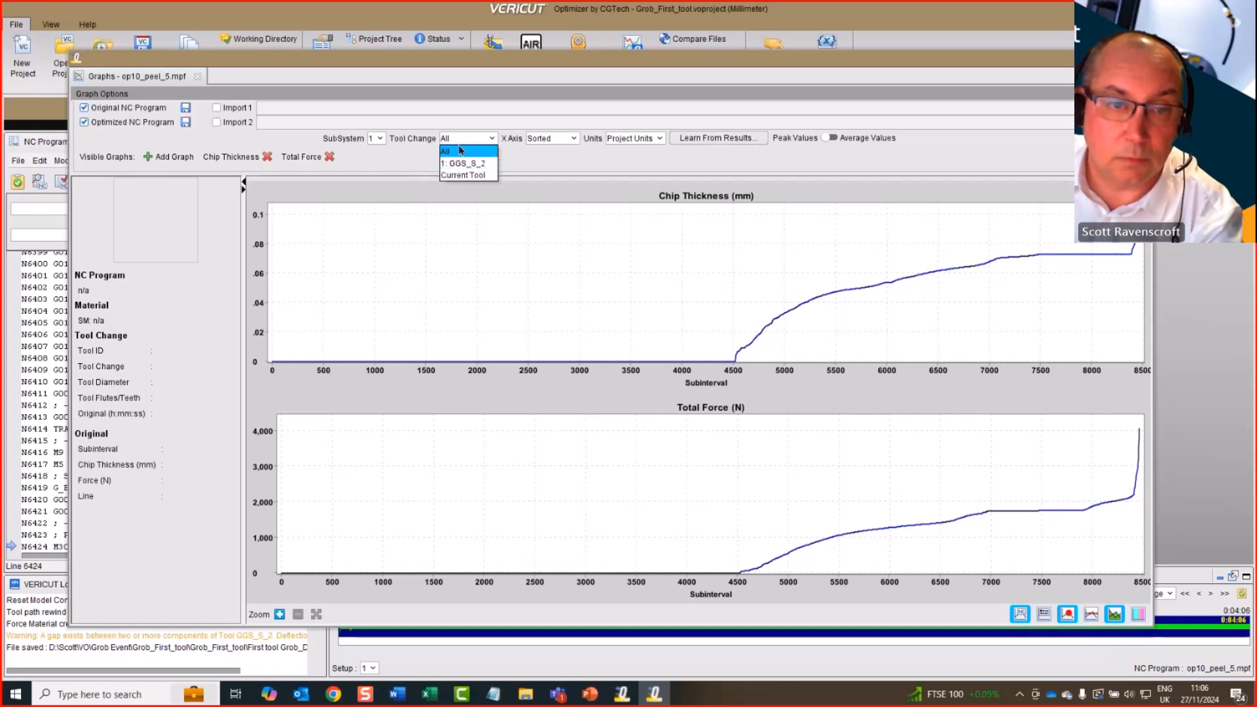
click(451, 151)
click(554, 139)
click(546, 163)
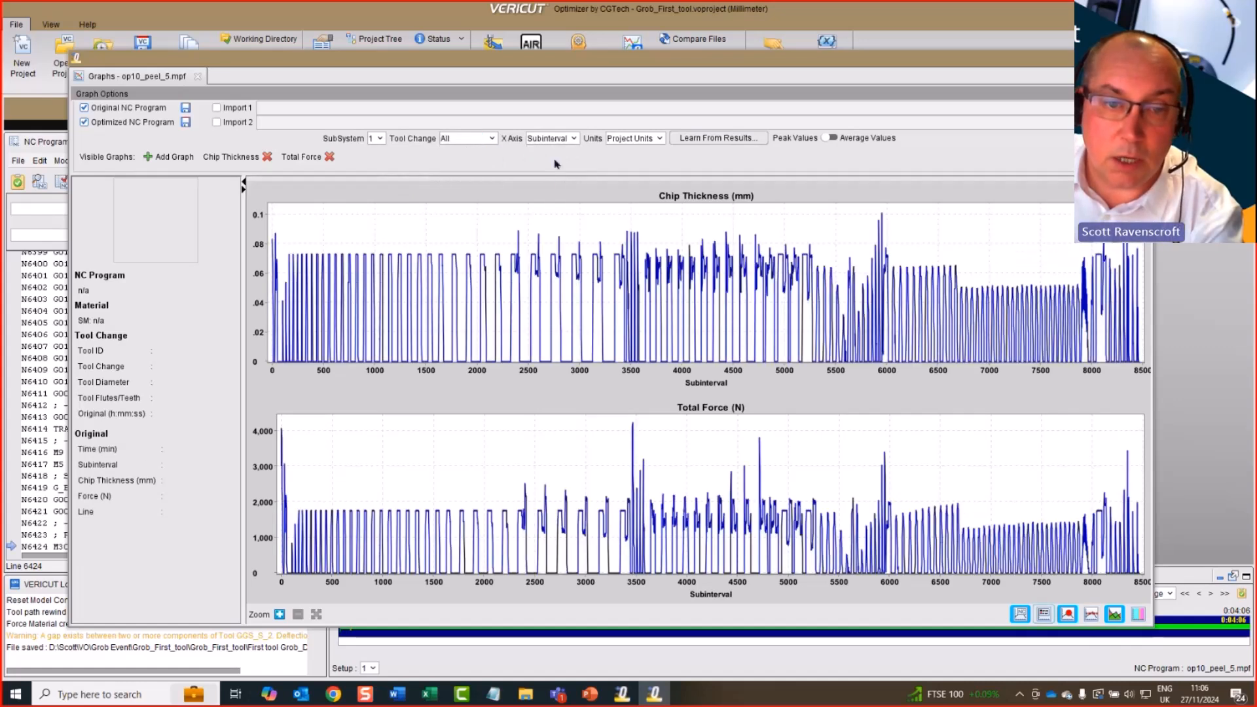
click(749, 139)
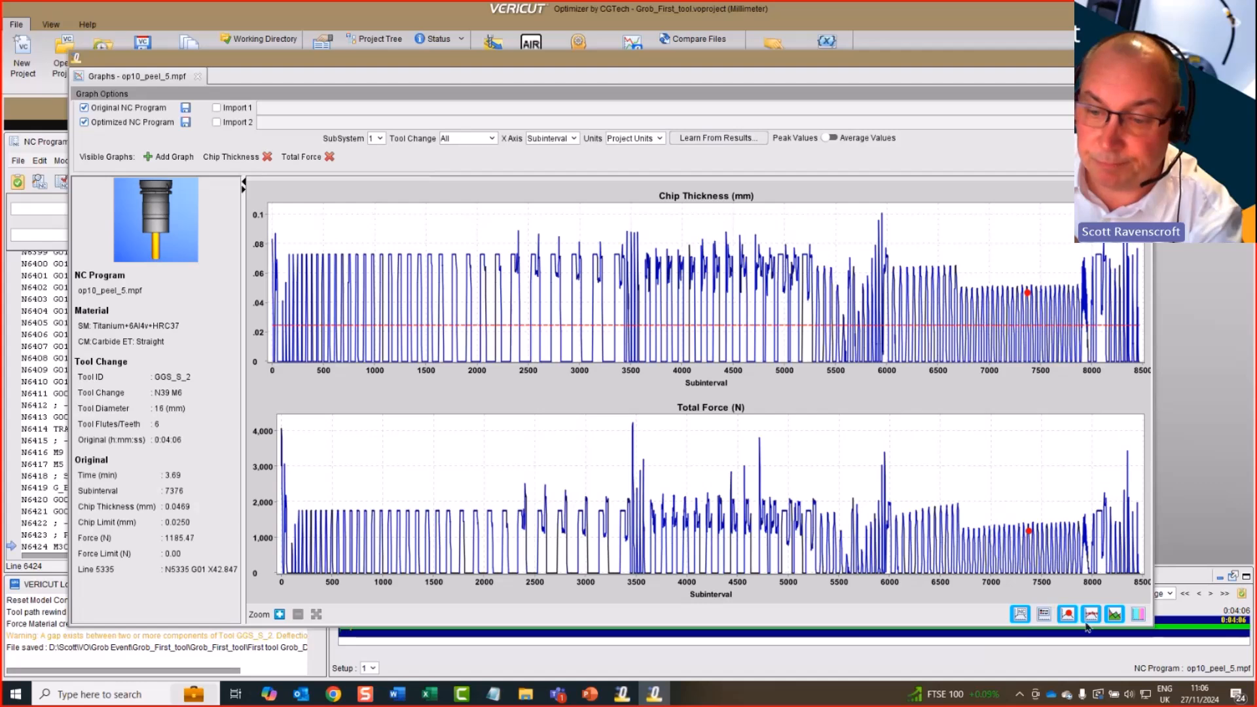
right_click(415, 218)
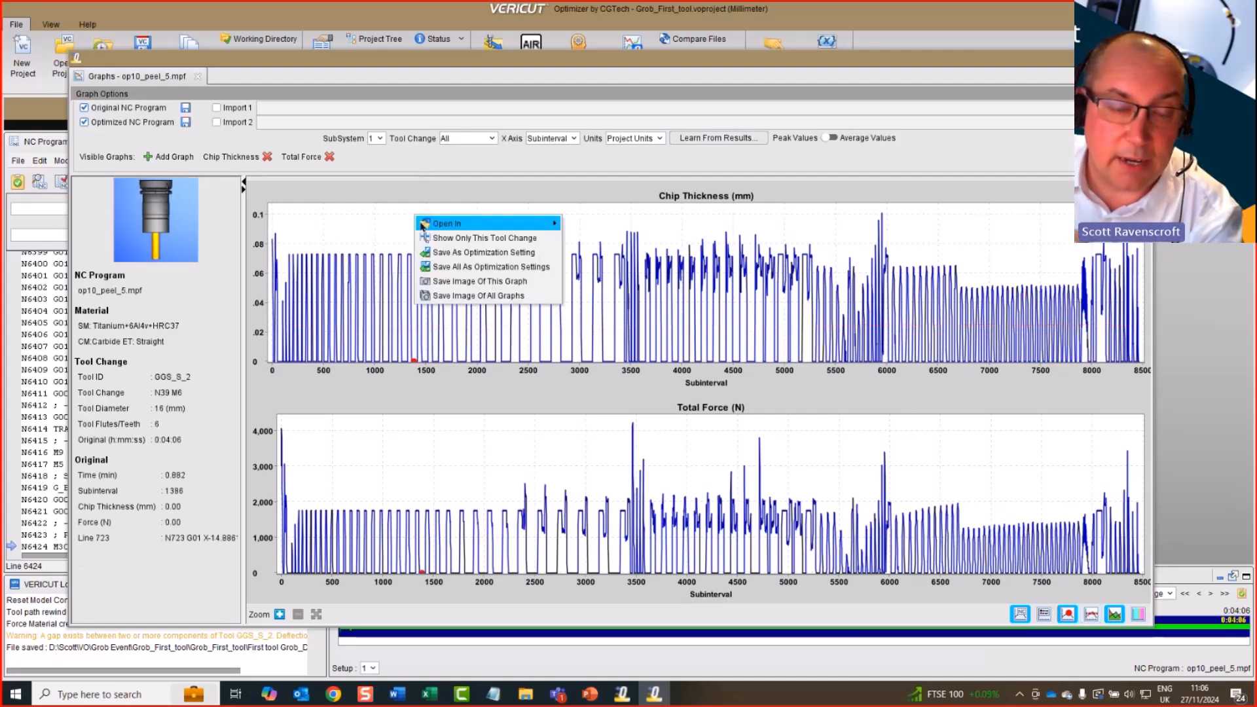
mouse_move(424, 224)
click(579, 225)
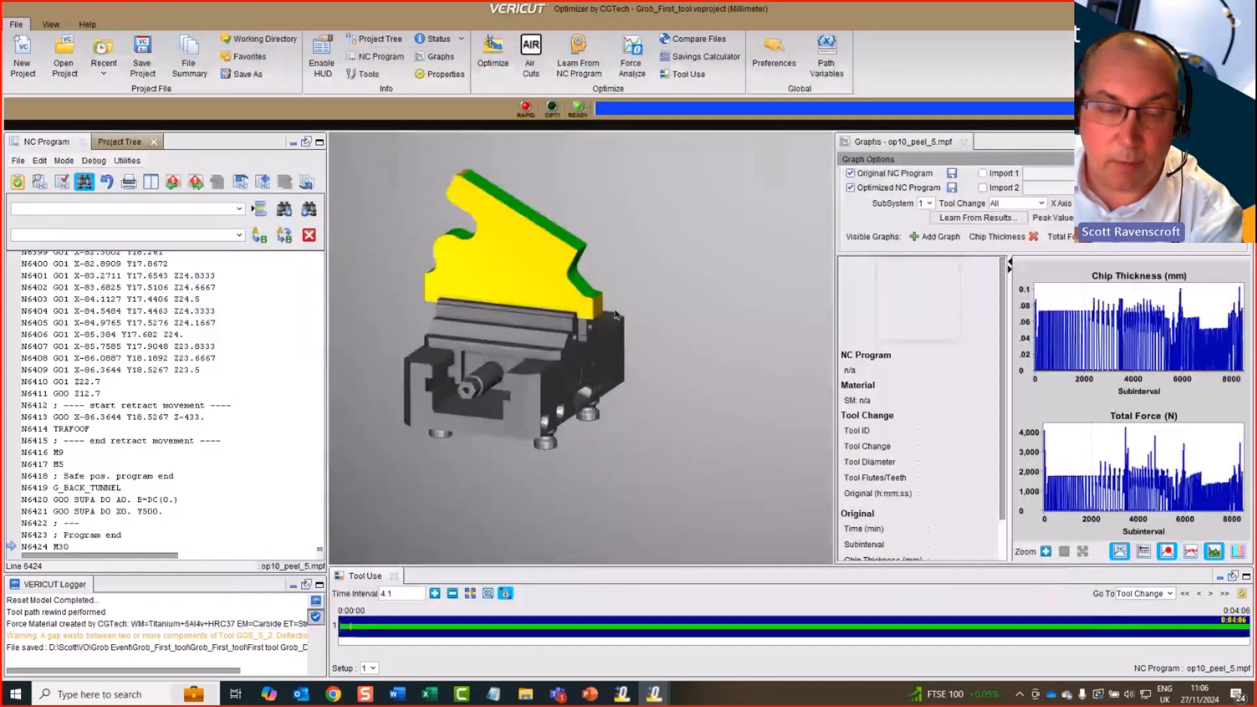
middle_drag(596, 259, 621, 238)
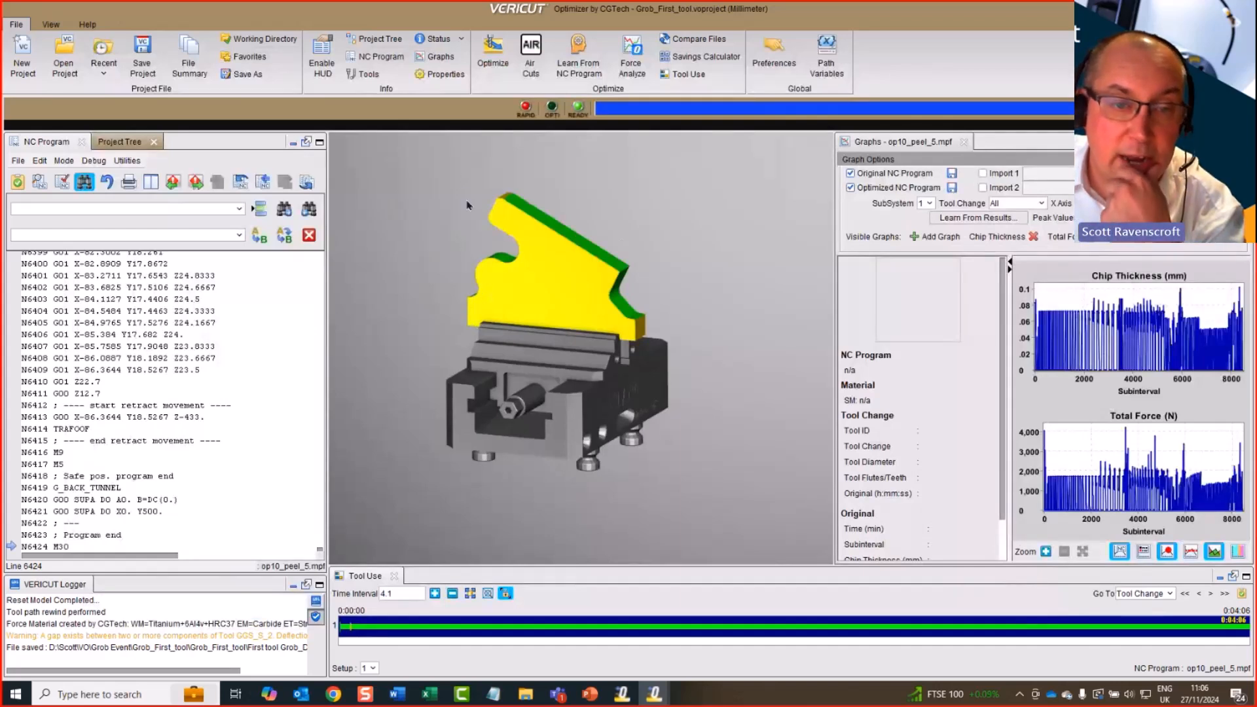
right_click(690, 273)
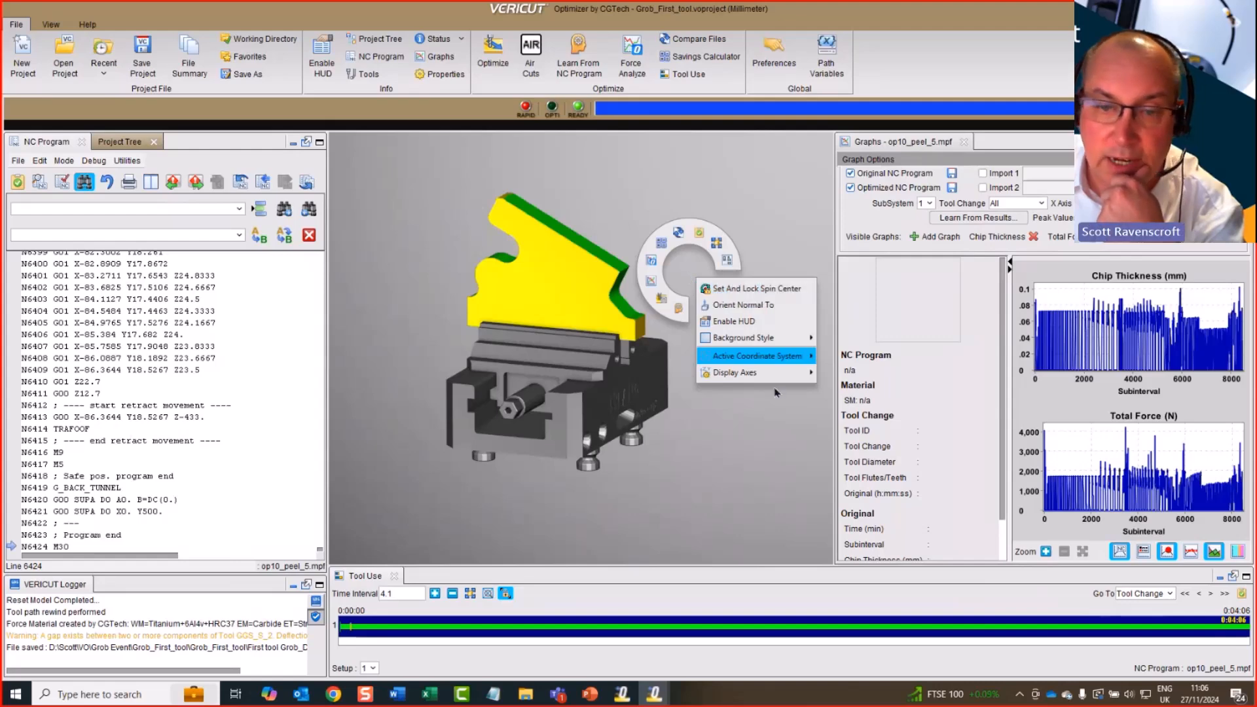
- Bring up the Tool Manager and examine the air cut feedrate in the optimization settings of GGS_S_2
mouse_move(734, 372)
click(655, 694)
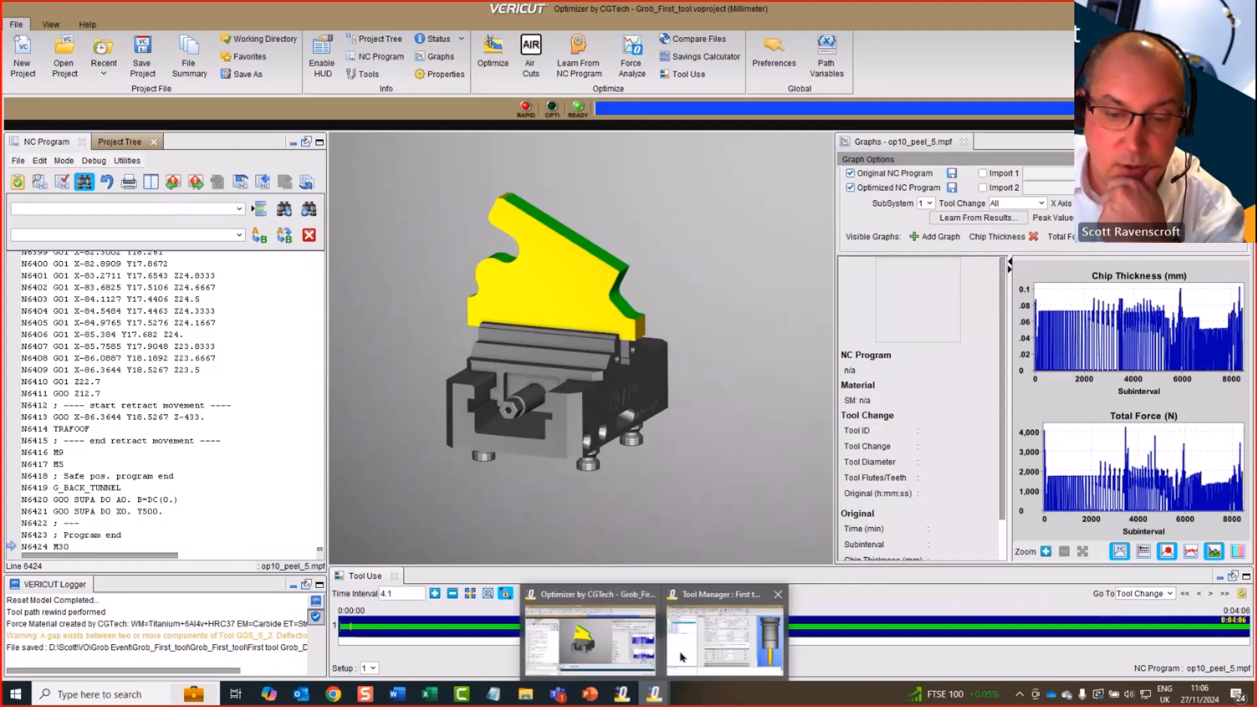
click(681, 656)
double_click(585, 316)
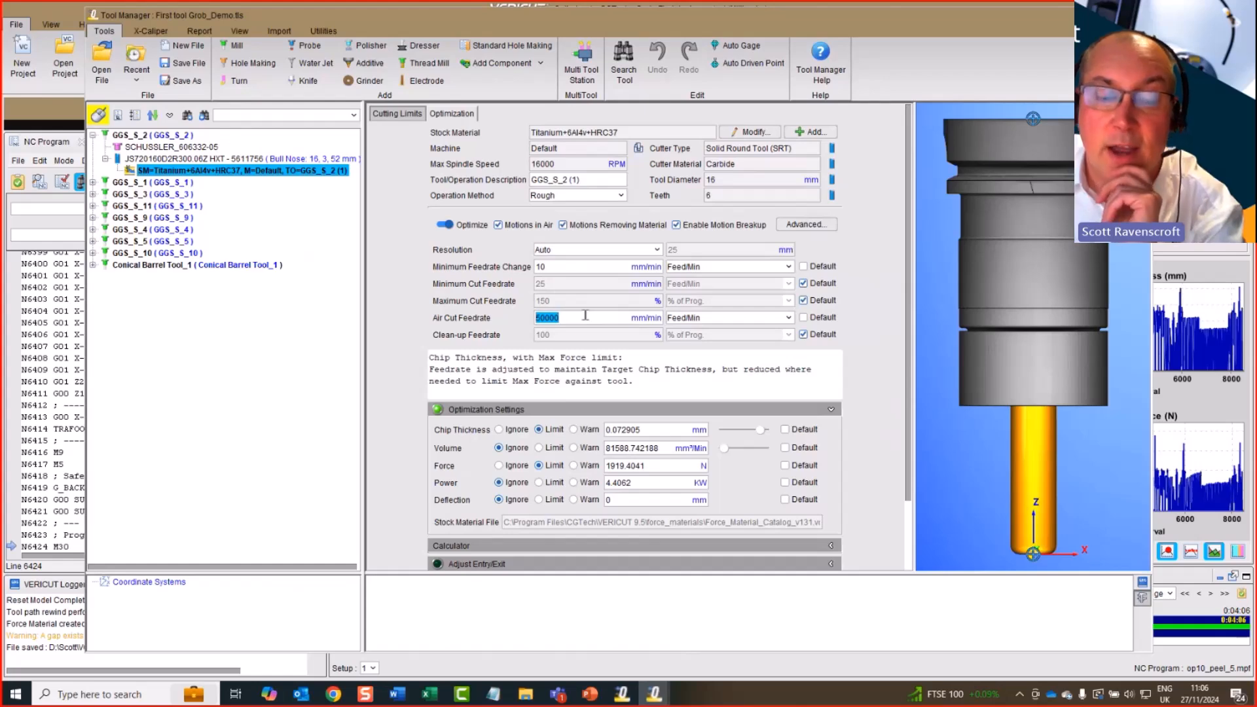
double_click(787, 20)
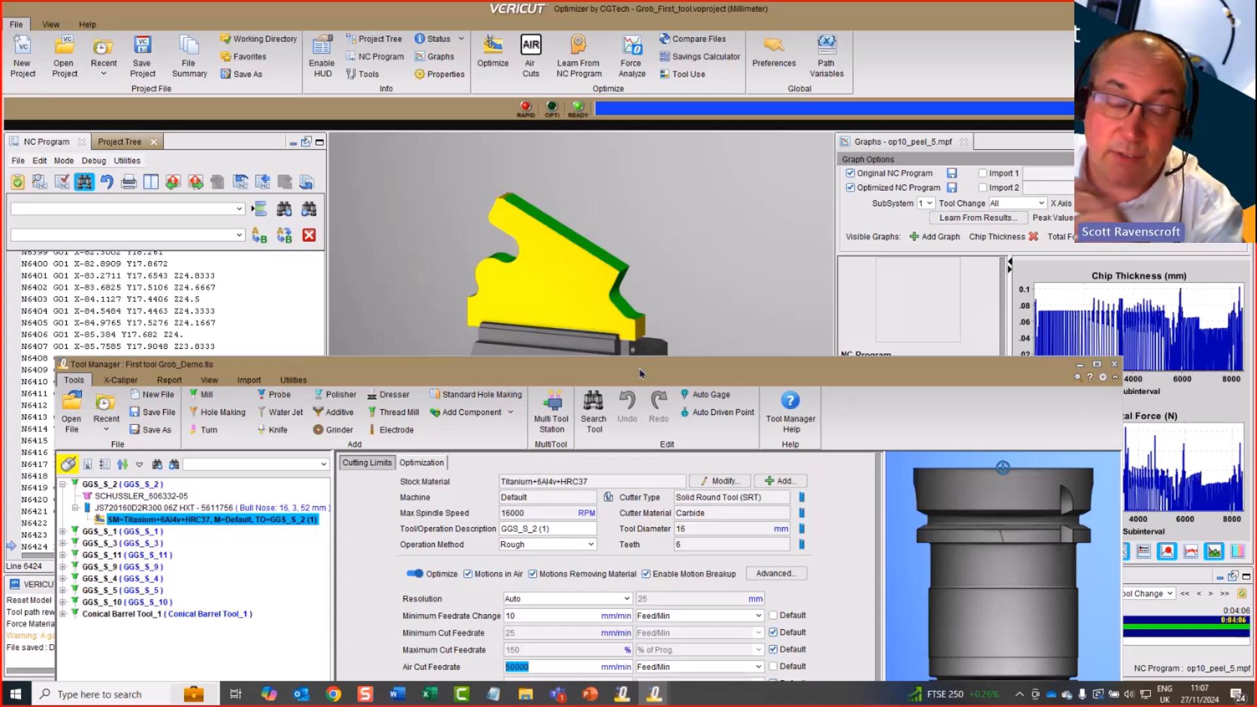
drag(640, 370, 614, 42)
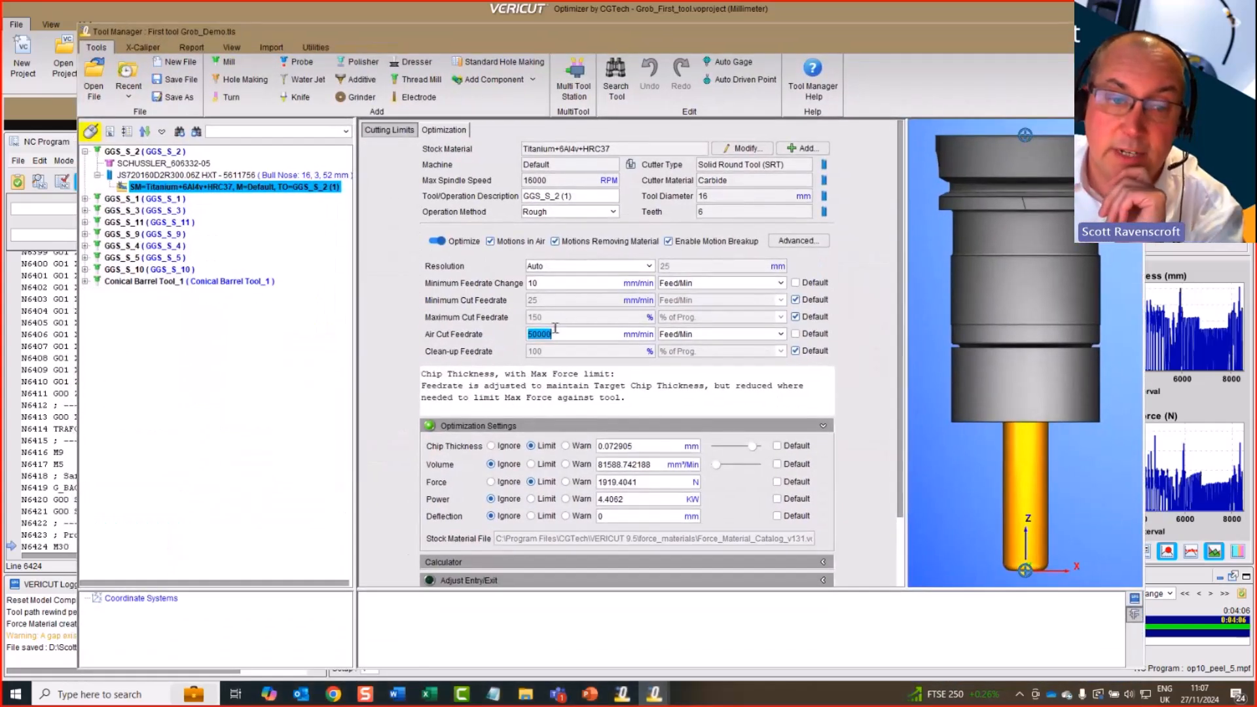
click(555, 330)
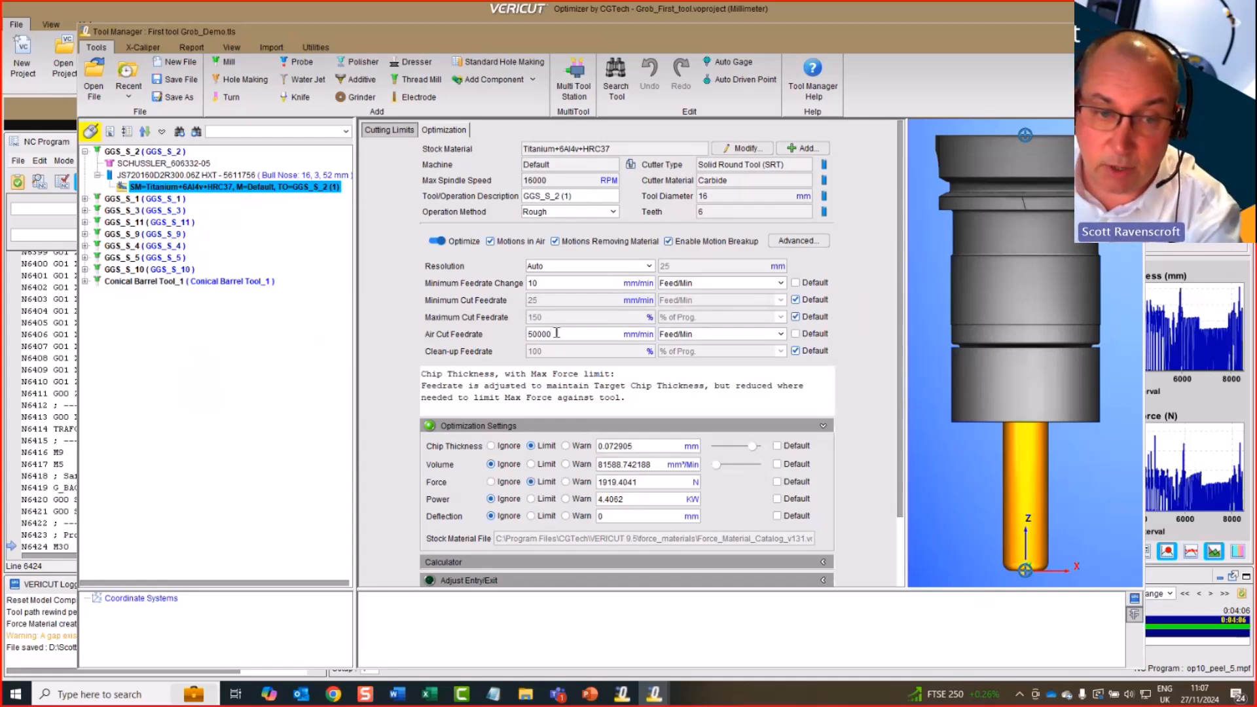
- Set the entry feedrate of GGS_S_2 to 100 % of Prog. in the Adjust Entry/Exit settings
scroll(555, 341, down, 2)
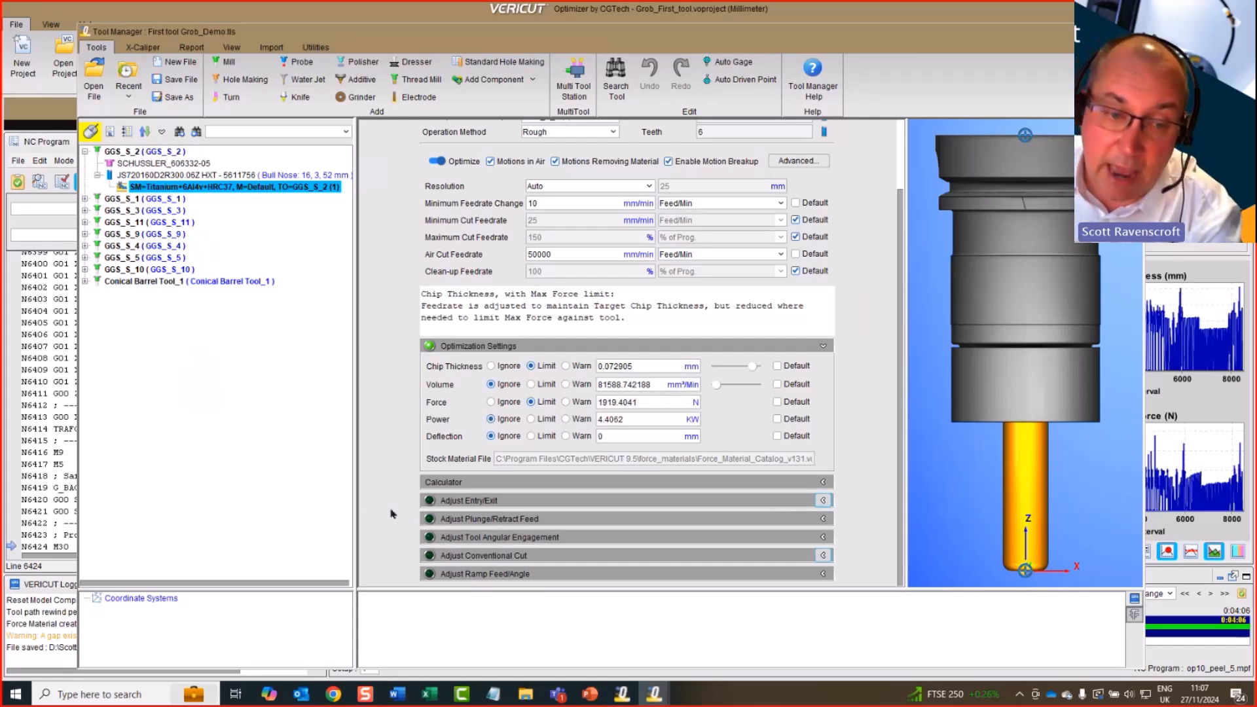
click(823, 500)
scroll(603, 440, down, 2)
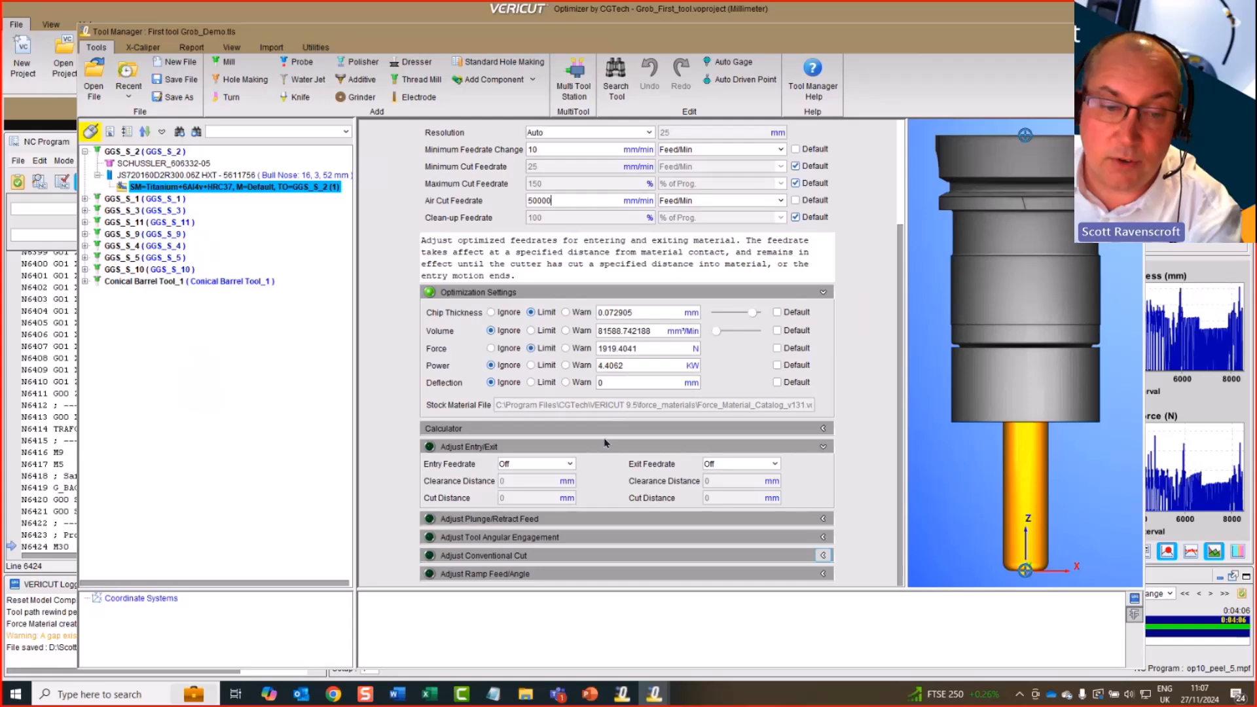
click(571, 466)
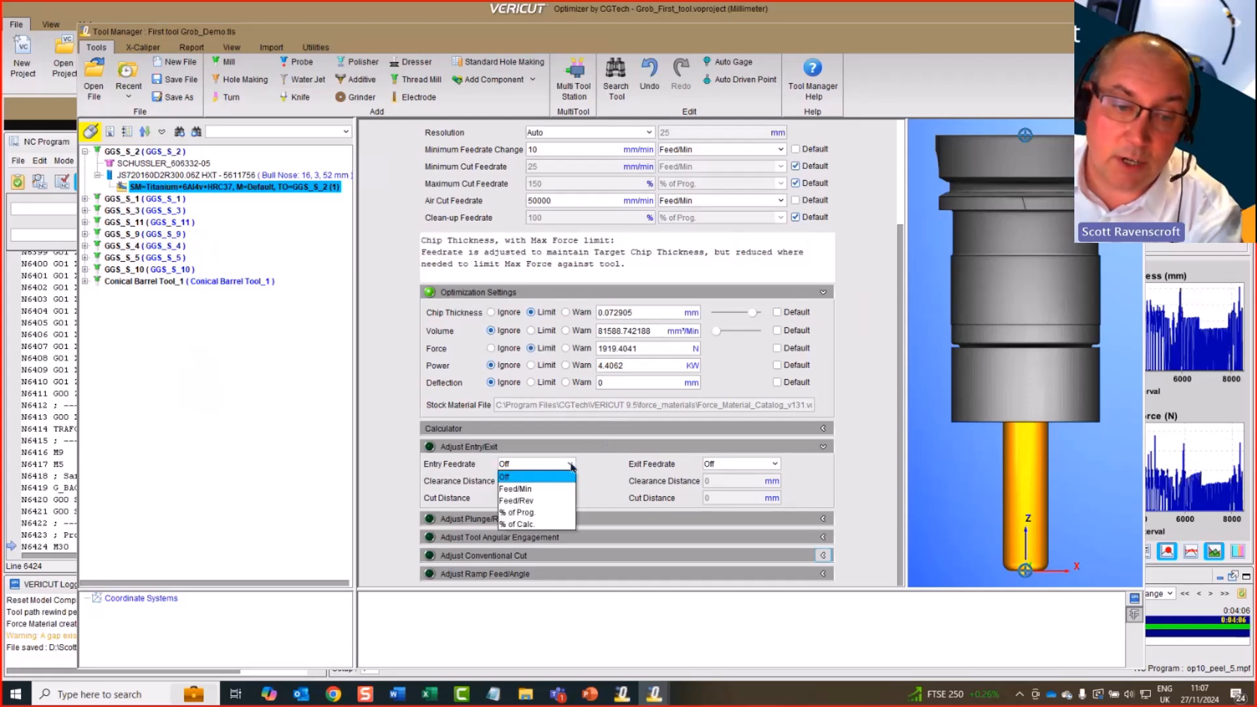
click(547, 510)
double_click(584, 464)
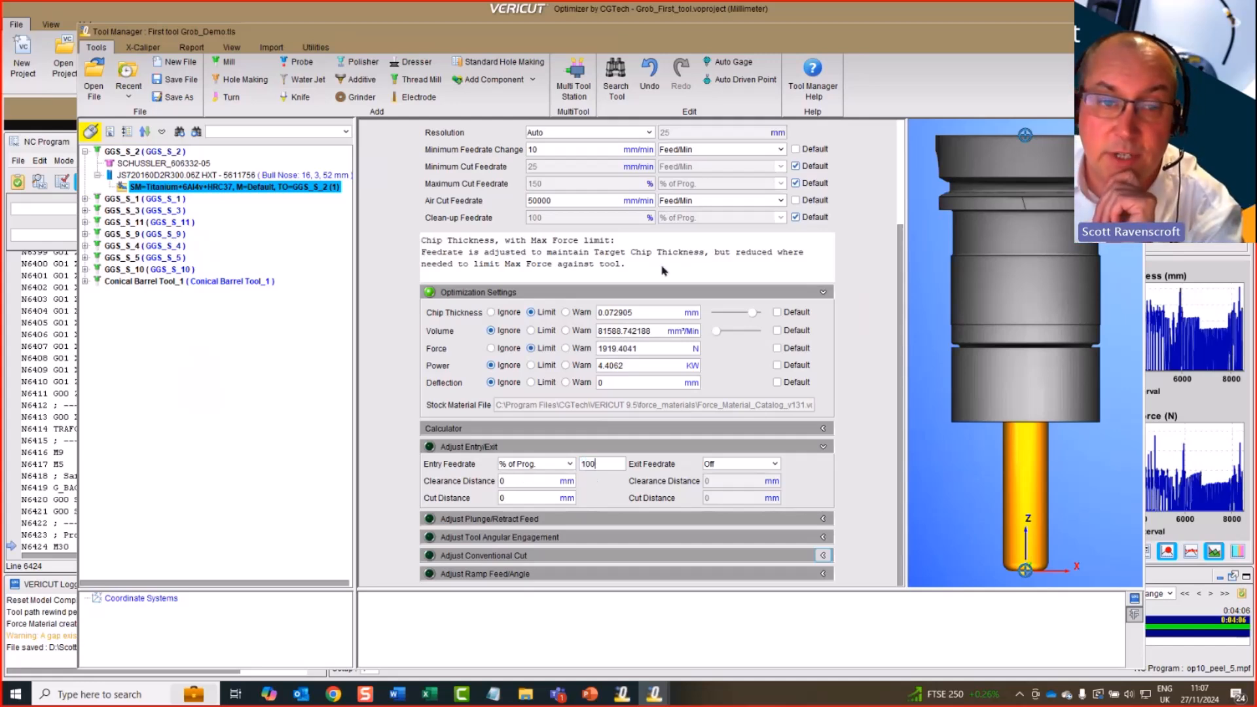
- Set the entry clearance distance of GGS_S_2 to 5 mm and its cut distance to 1 mm
double_click(541, 479)
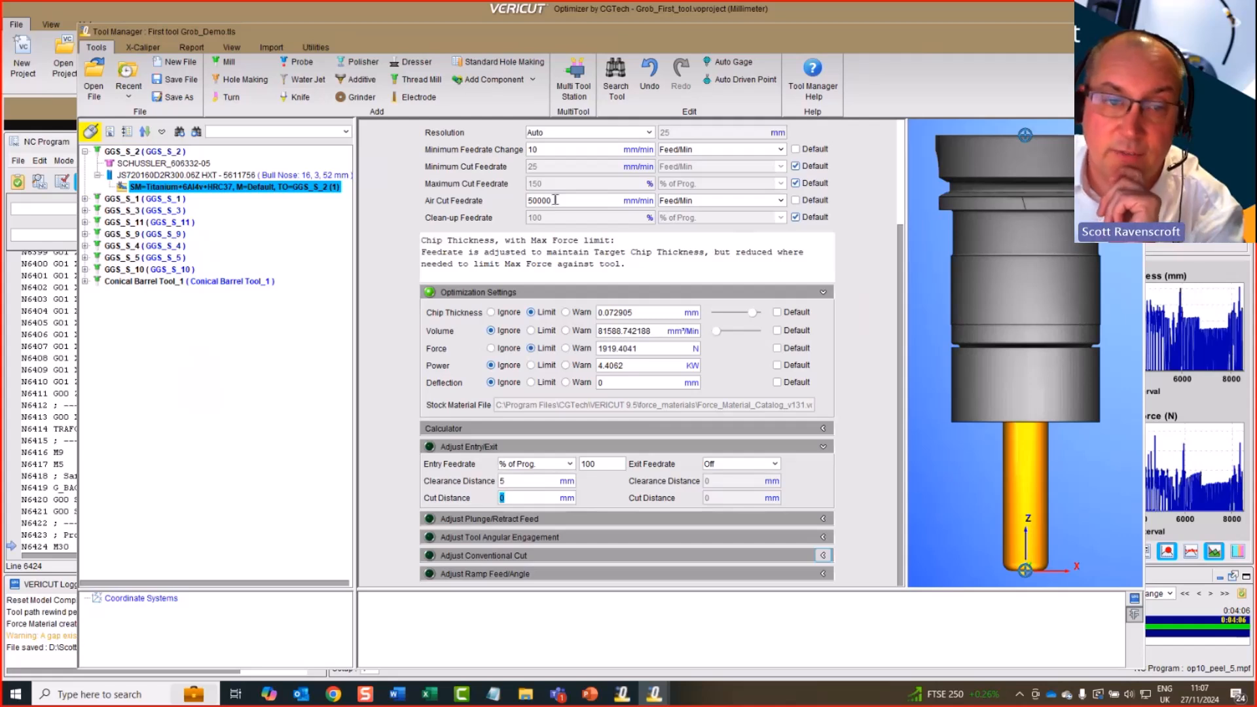
double_click(504, 479)
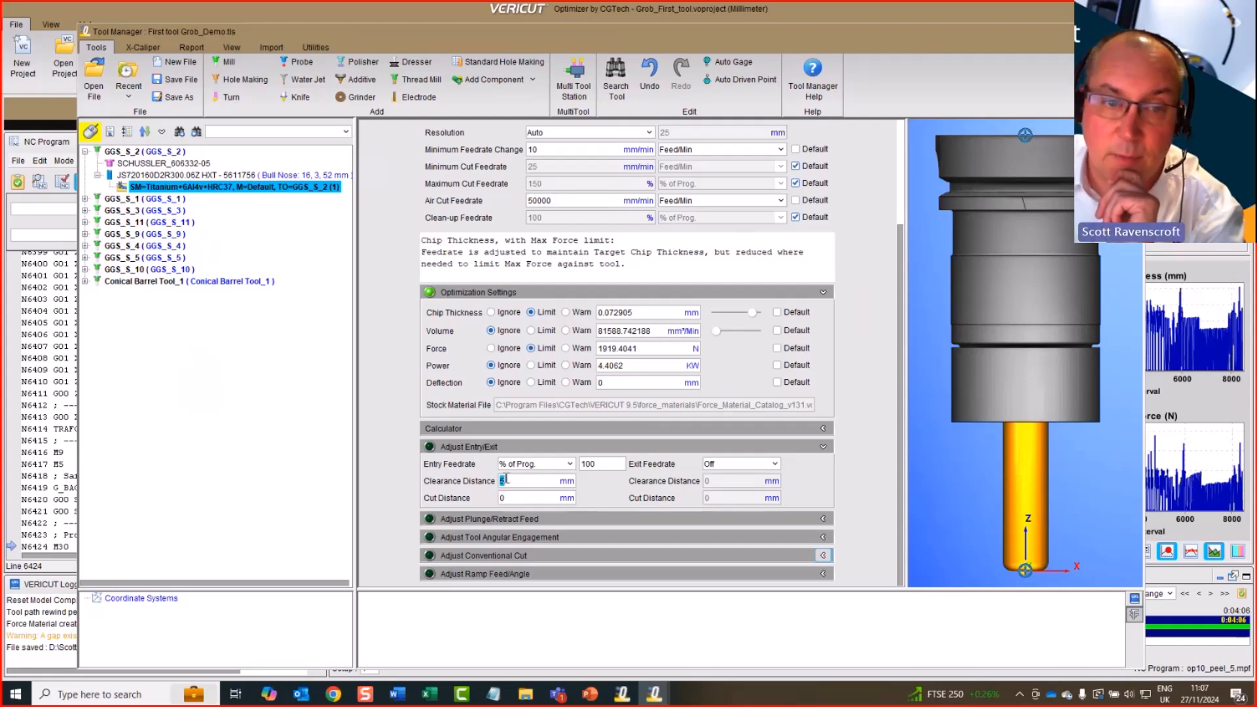
double_click(553, 201)
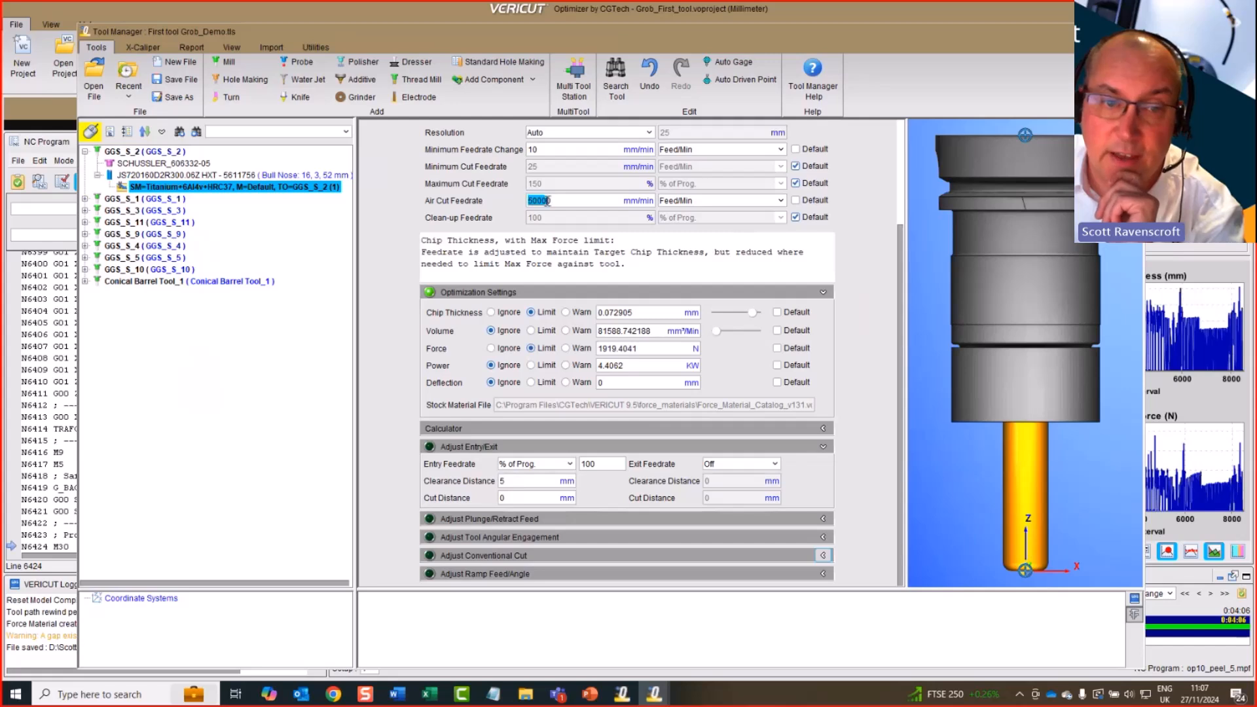
double_click(522, 479)
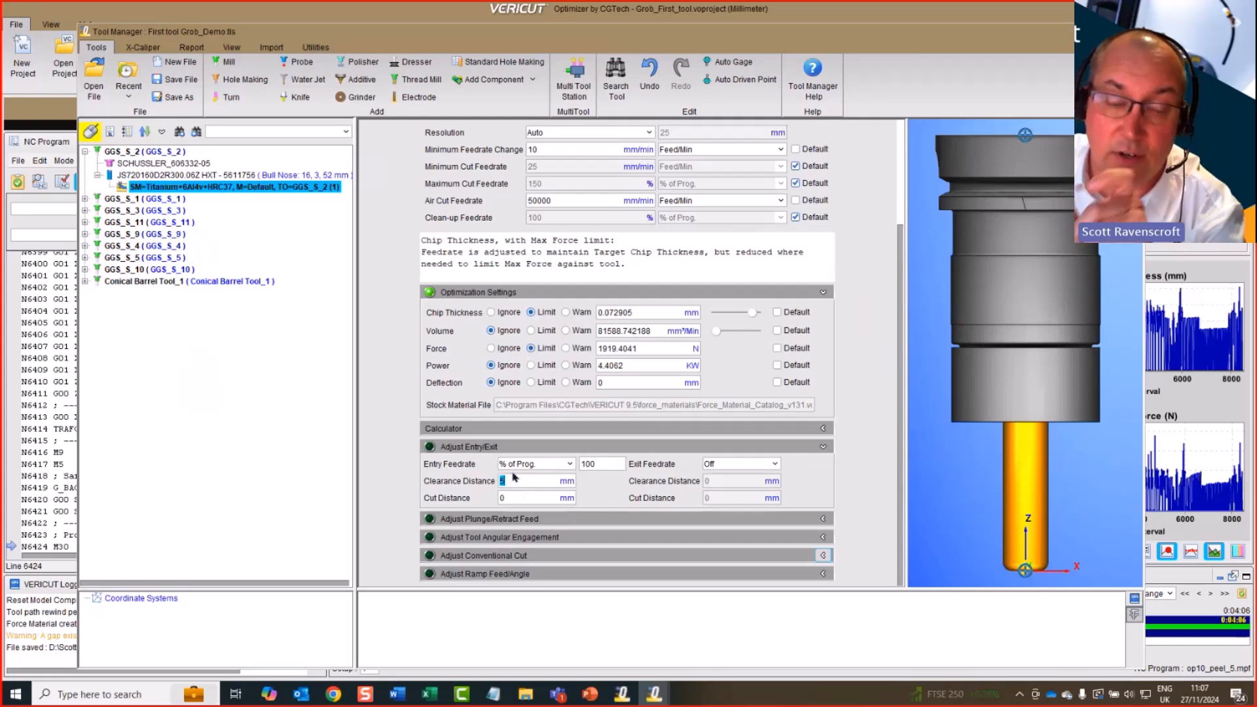
double_click(597, 466)
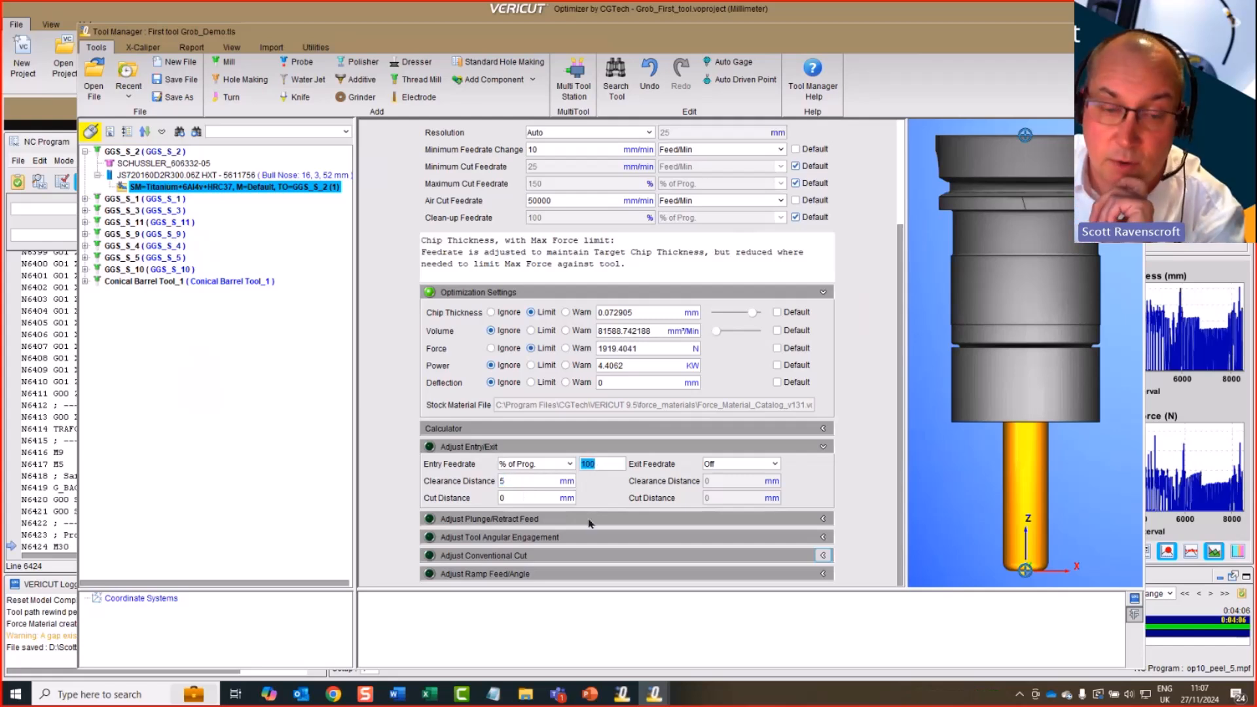
double_click(546, 498)
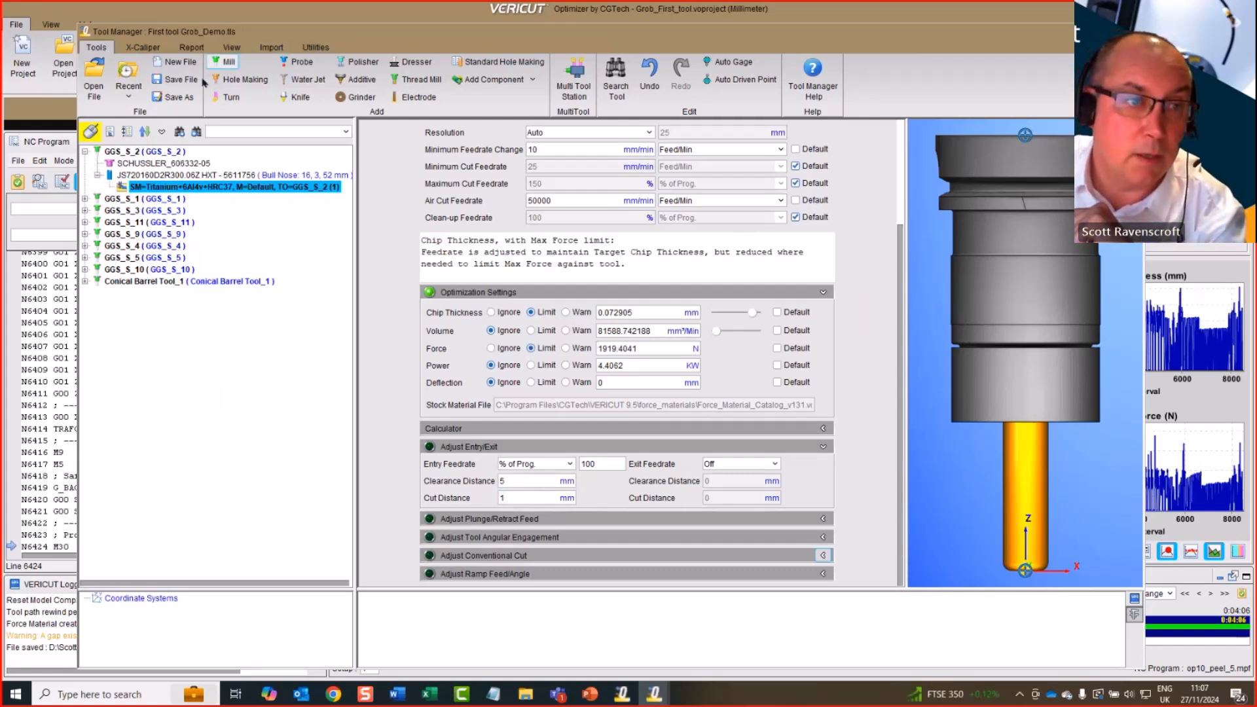
- Save the tool library file and run the simulation with optimization for op10_peel_5.mpf
click(175, 79)
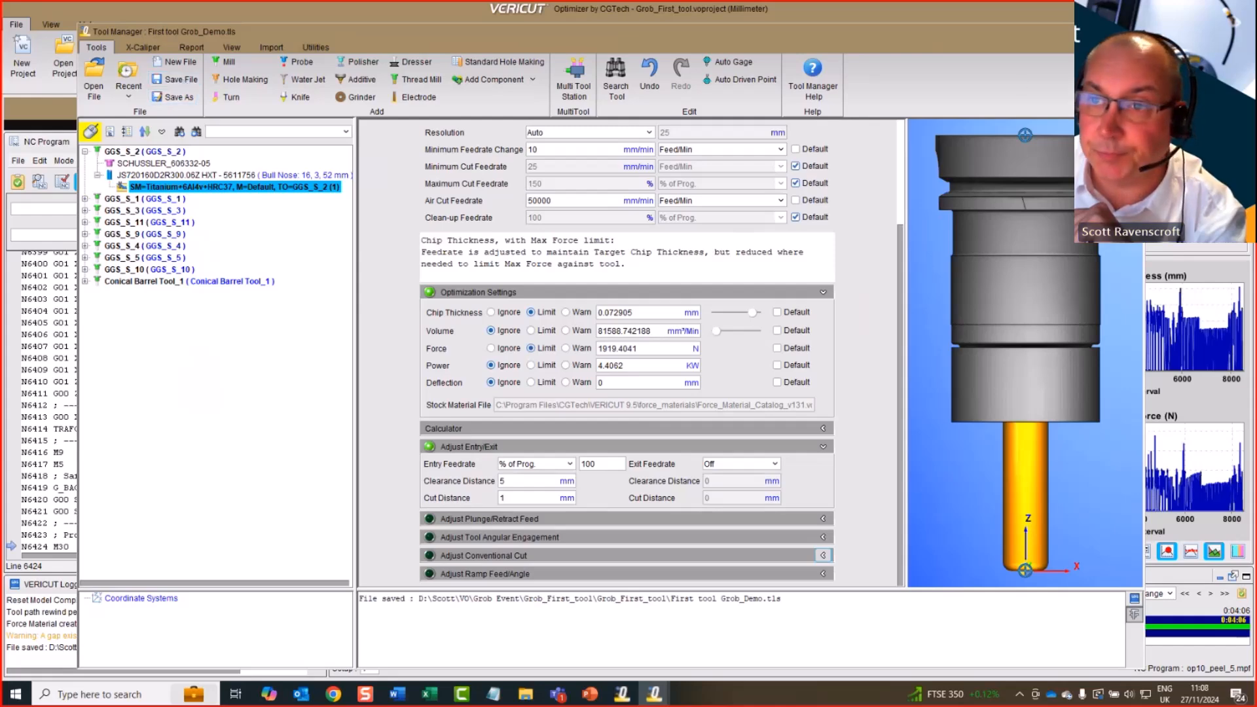
click(1130, 32)
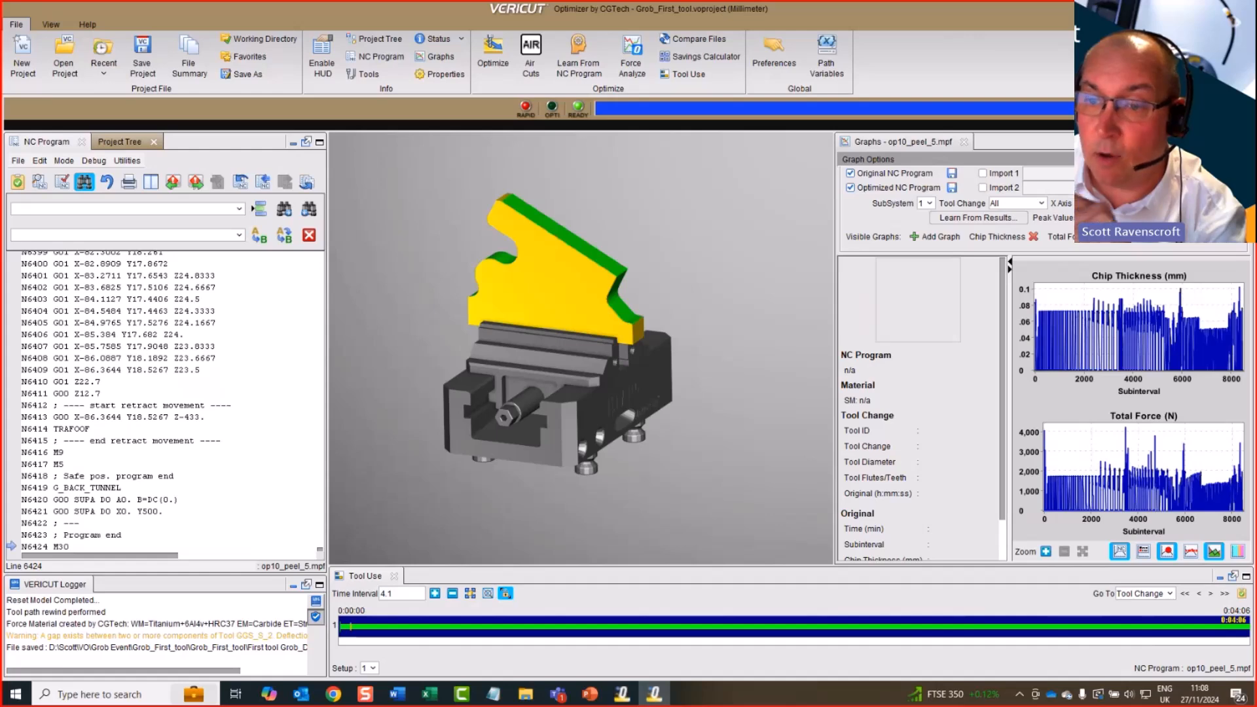
click(1230, 109)
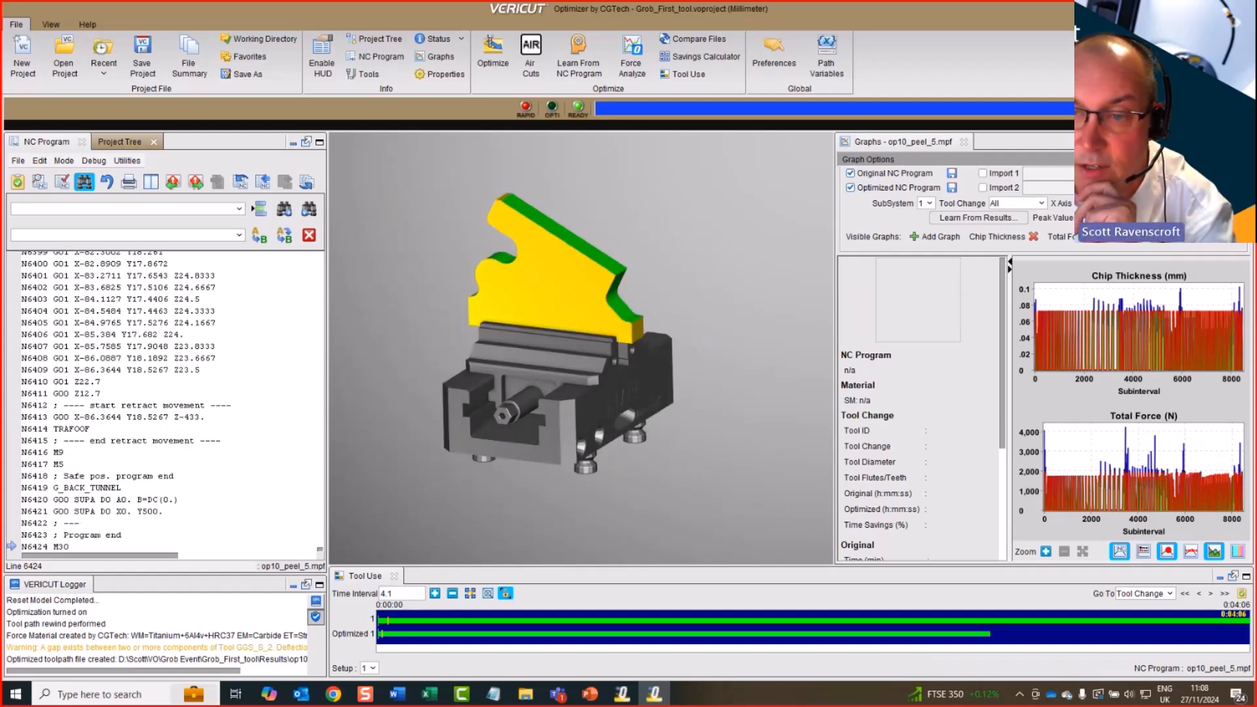
- Compare the original and optimized curves in the enlarged graphs, closely around subintervals 1820 to 2400, and against the chip thickness and force limit lines
click(1233, 141)
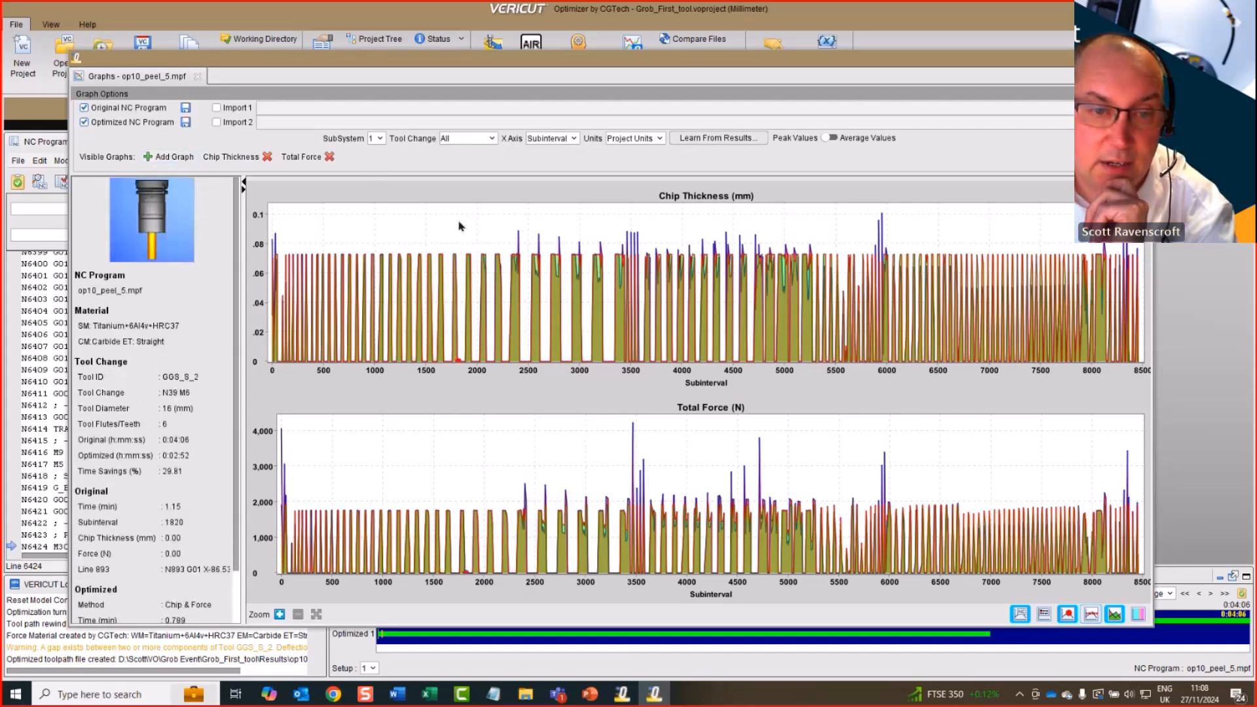
drag(458, 226, 516, 236)
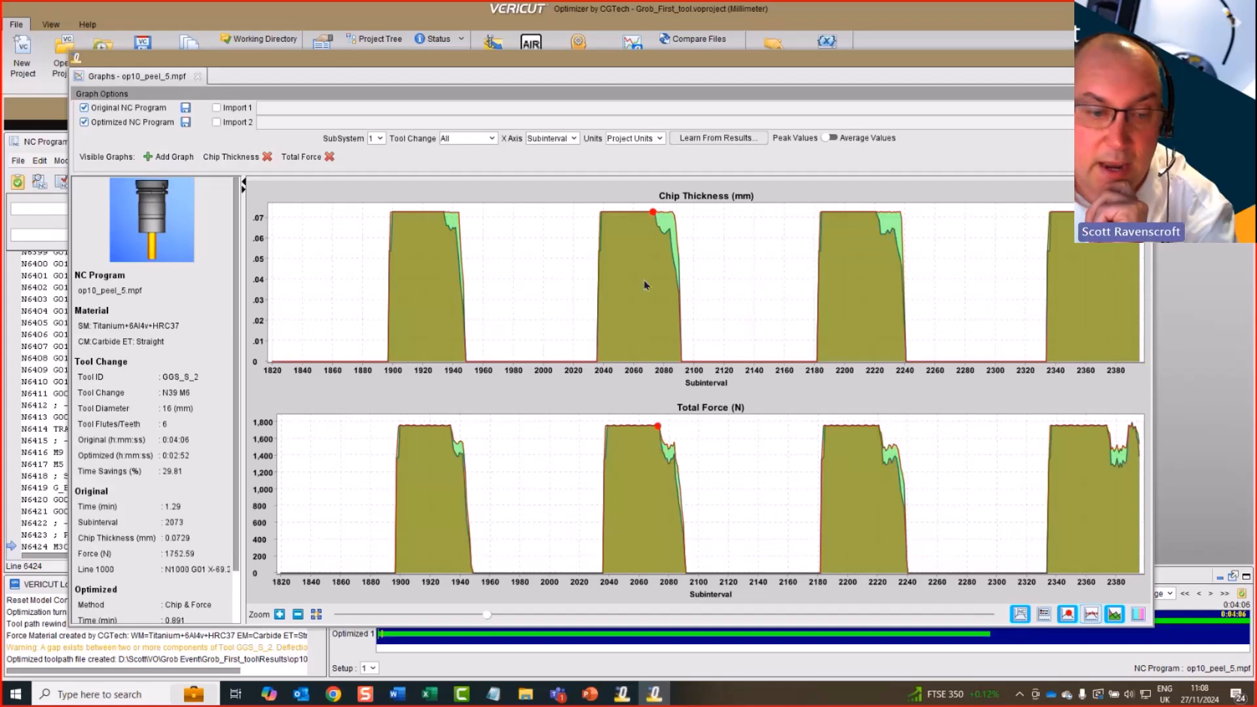
click(316, 614)
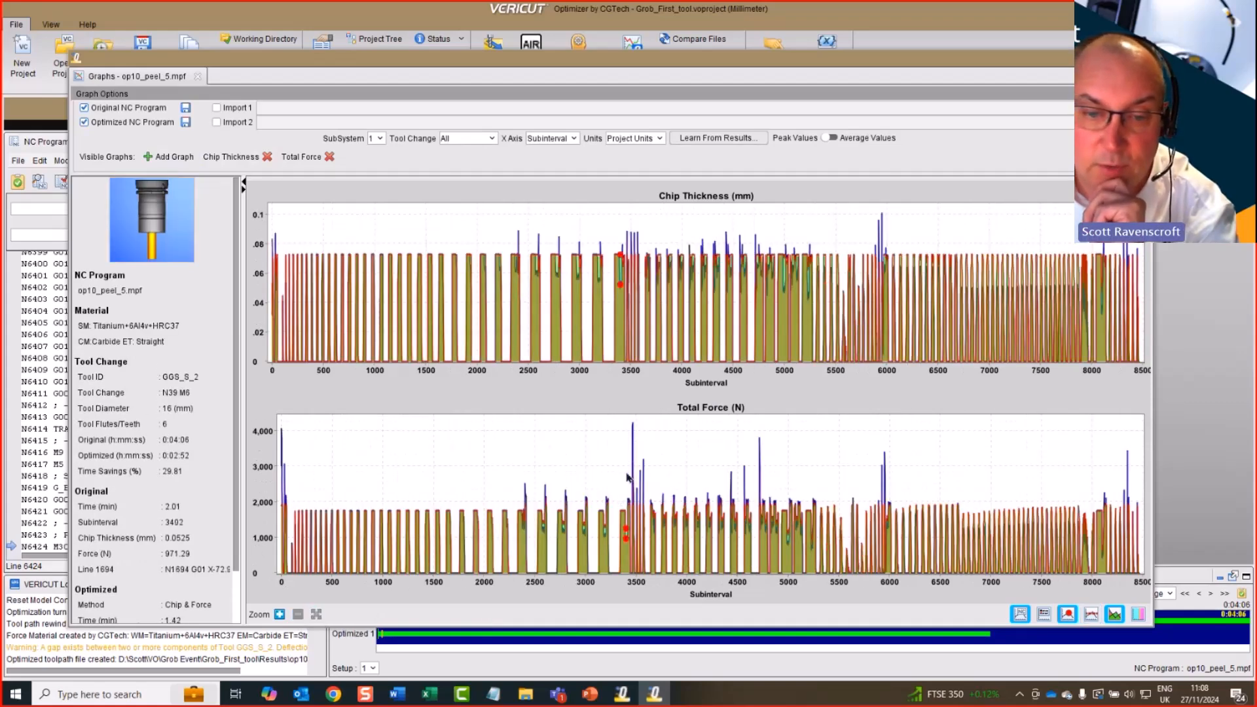
click(1091, 615)
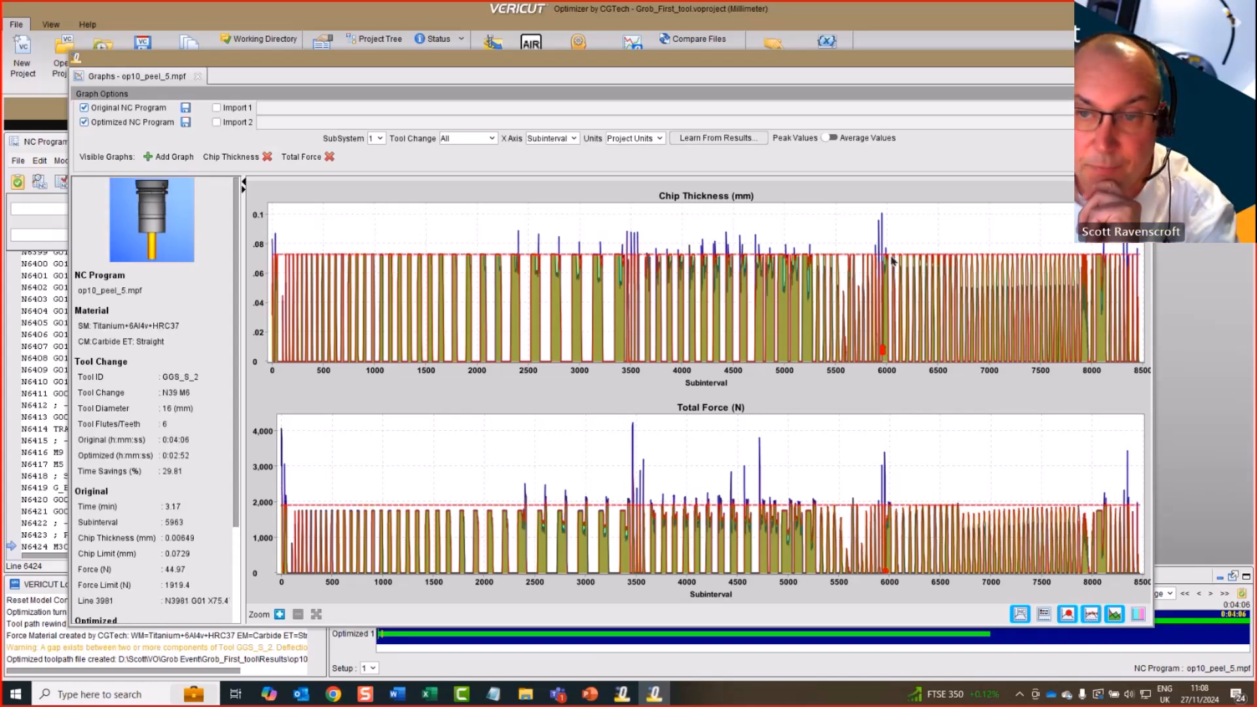
- Compare the original and optimized chip thickness and force curves around subintervals 6450 to 7150, restore the full range, and close the graphs
drag(930, 243, 1005, 247)
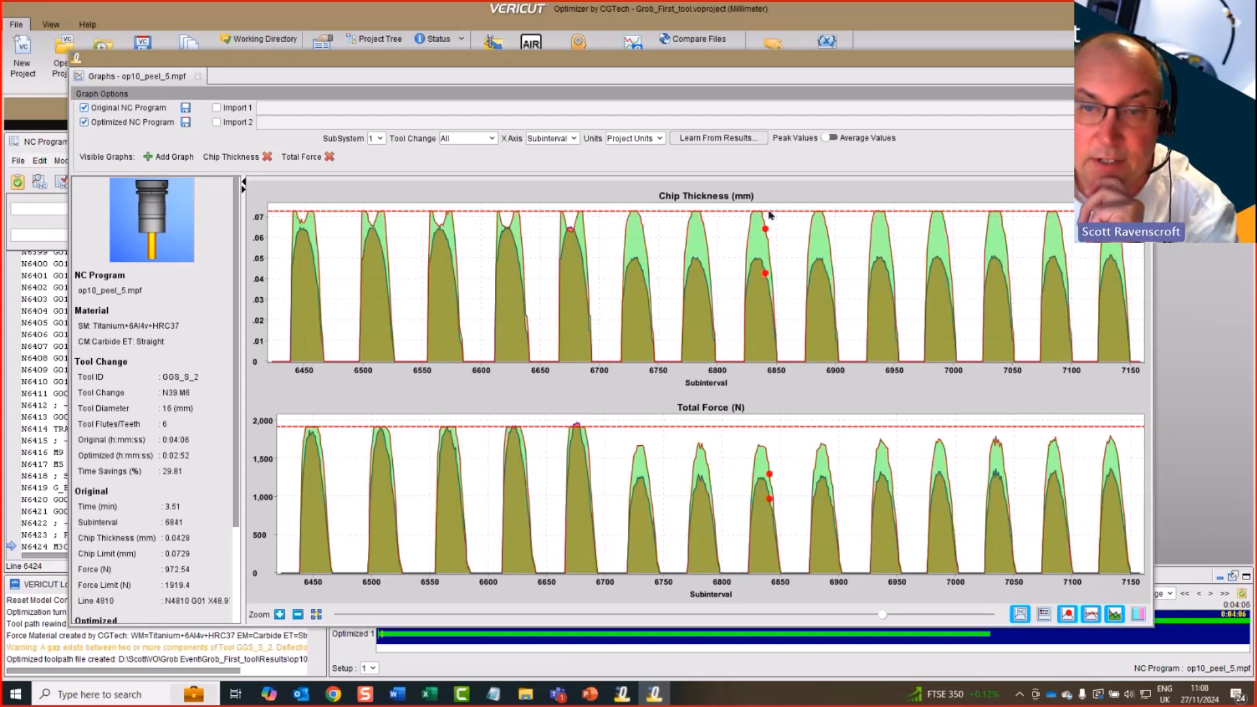
click(316, 614)
click(1137, 58)
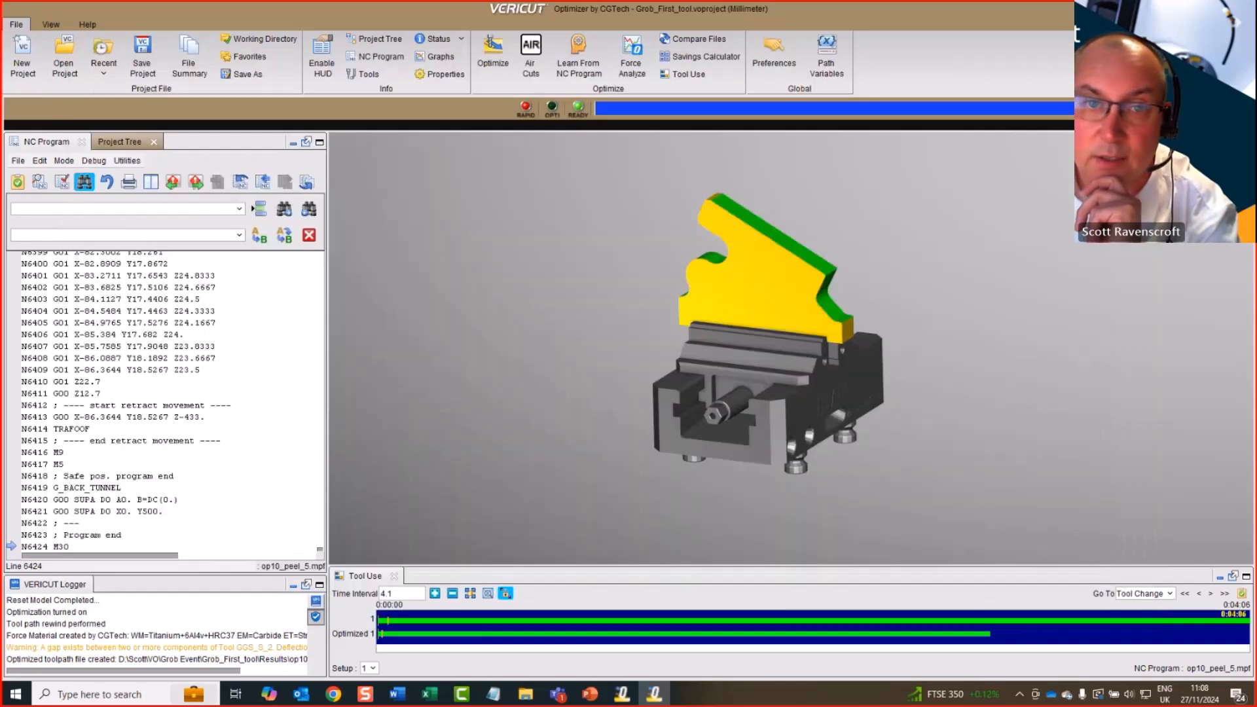
- Review the original time, optimized time and time savings in the Optimization Savings Calculator, and close it
click(668, 57)
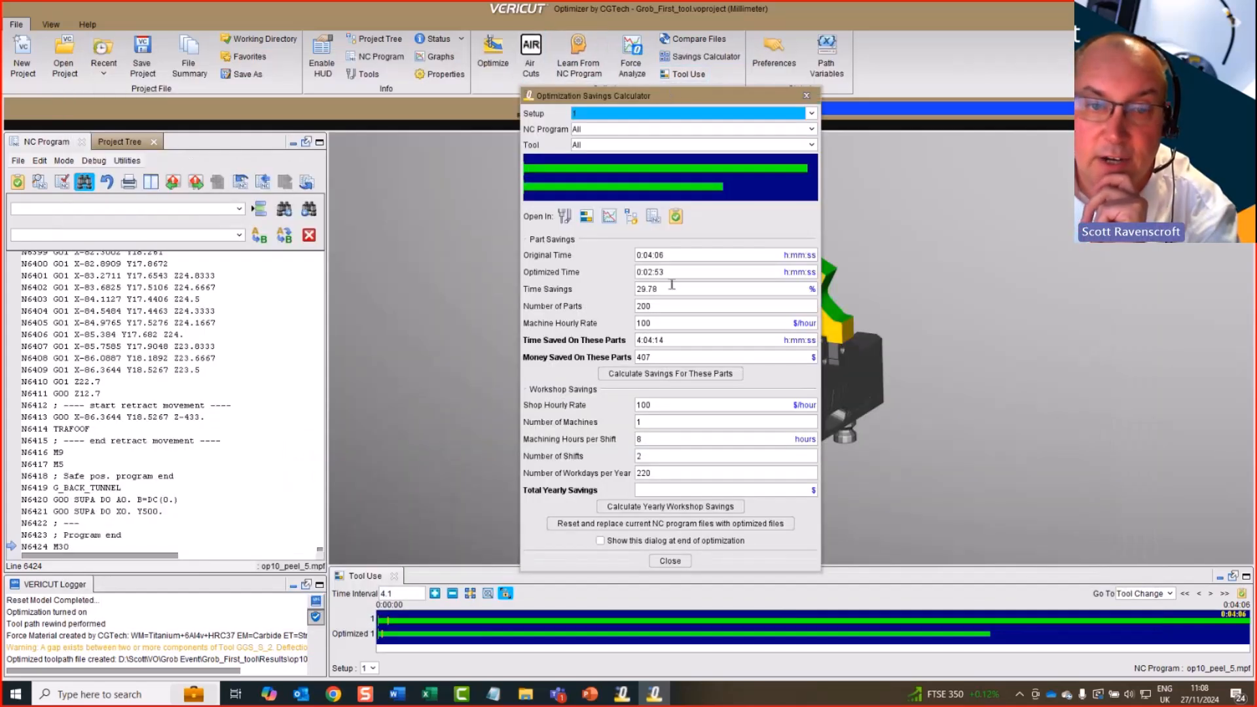
double_click(667, 289)
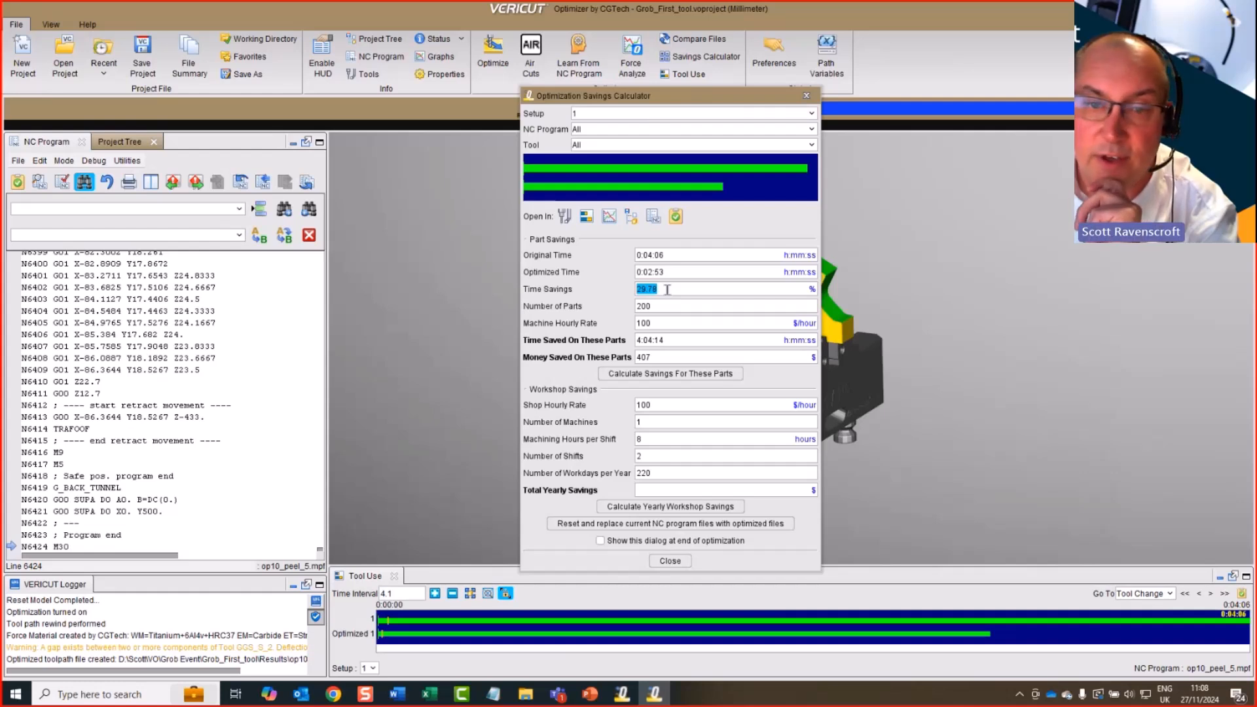
double_click(677, 255)
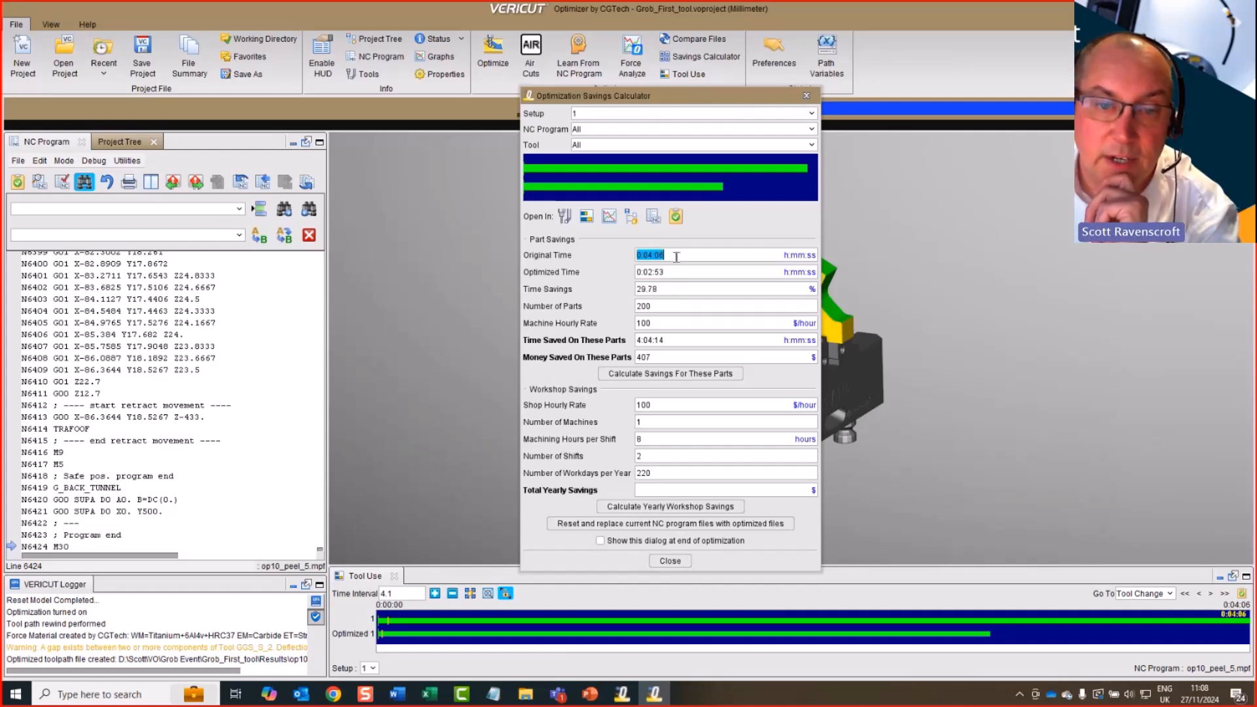
double_click(678, 271)
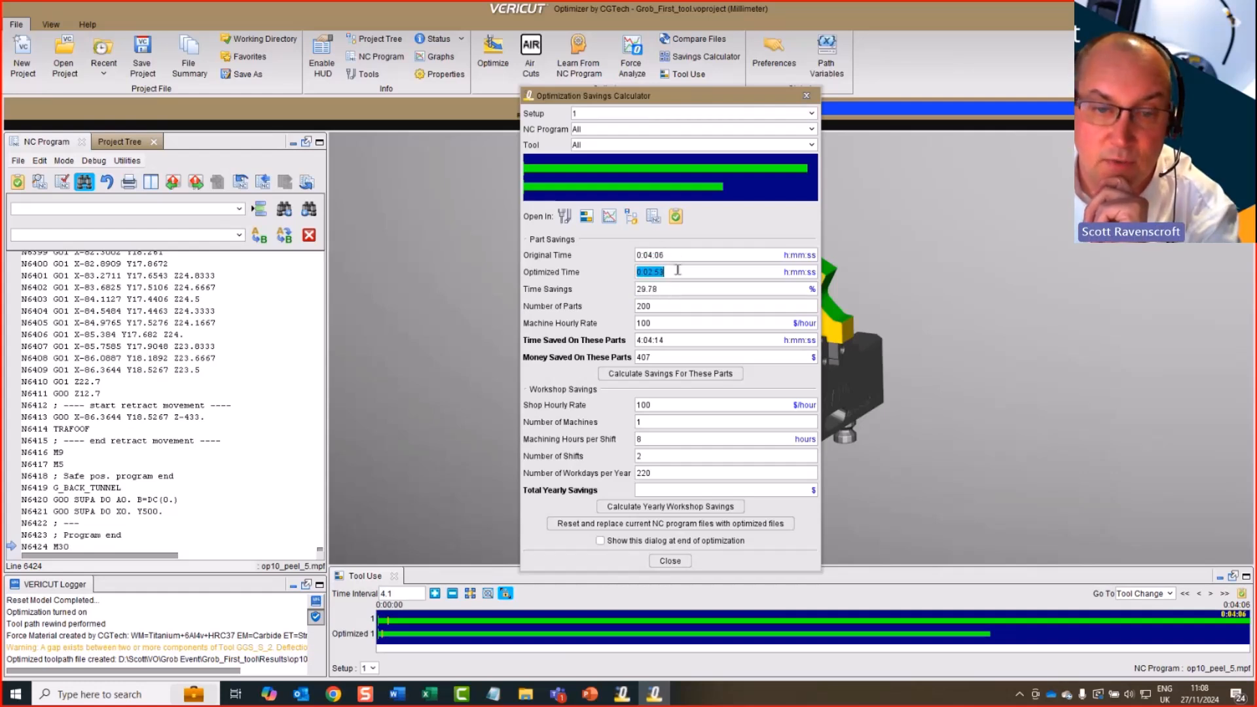
click(806, 97)
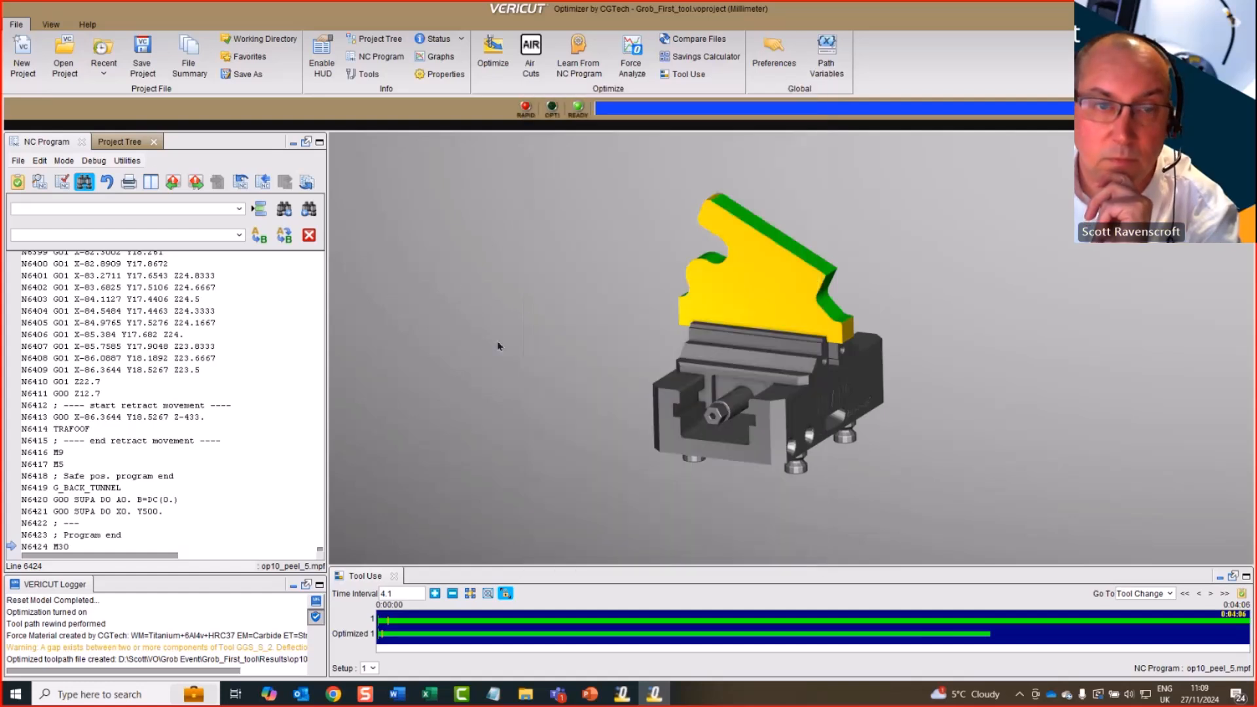
middle_drag(750, 381, 773, 337)
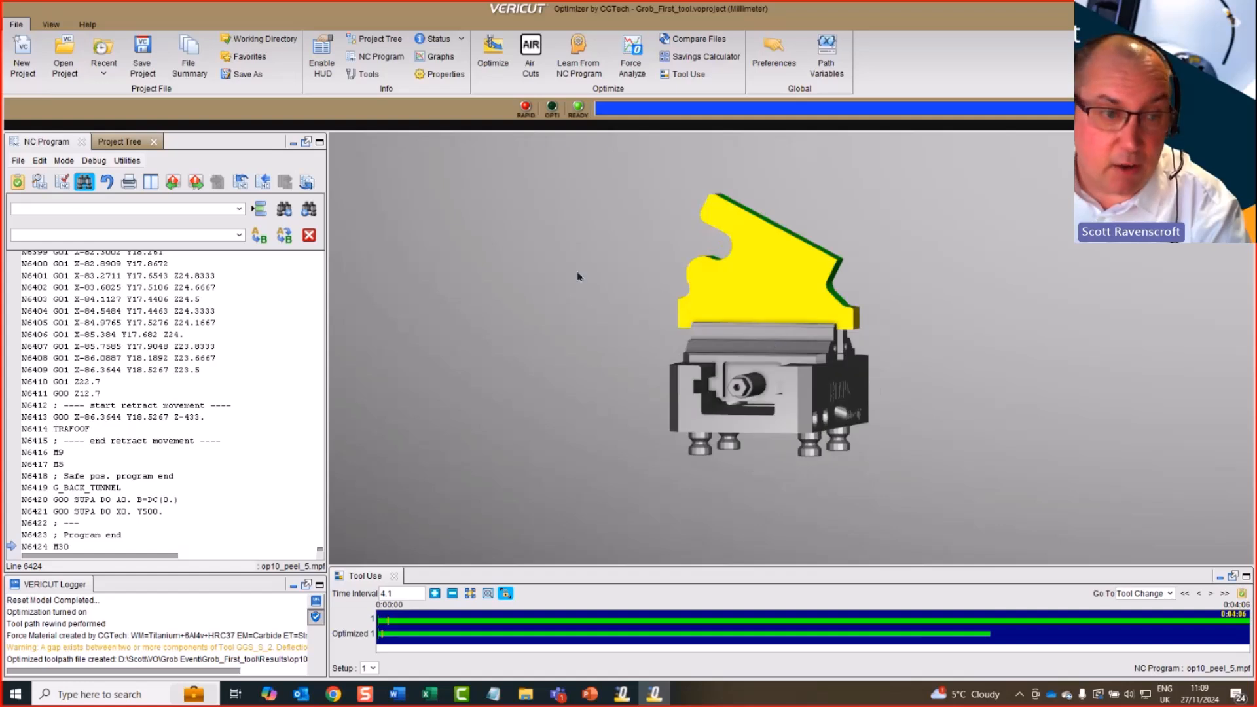
middle_drag(986, 299, 927, 323)
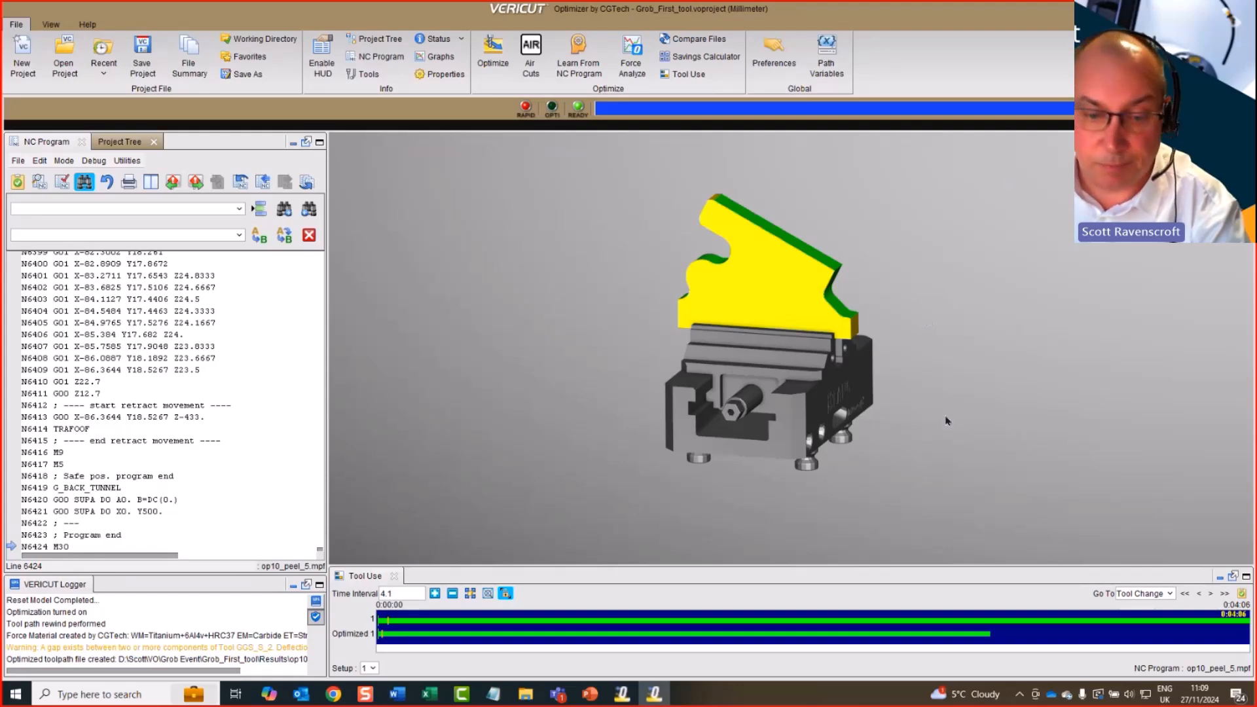
- Switch to PowerPoint, leave the slide show, and play the slide 33 machining comparison video from about 03:14, skipping ahead to its end
click(590, 693)
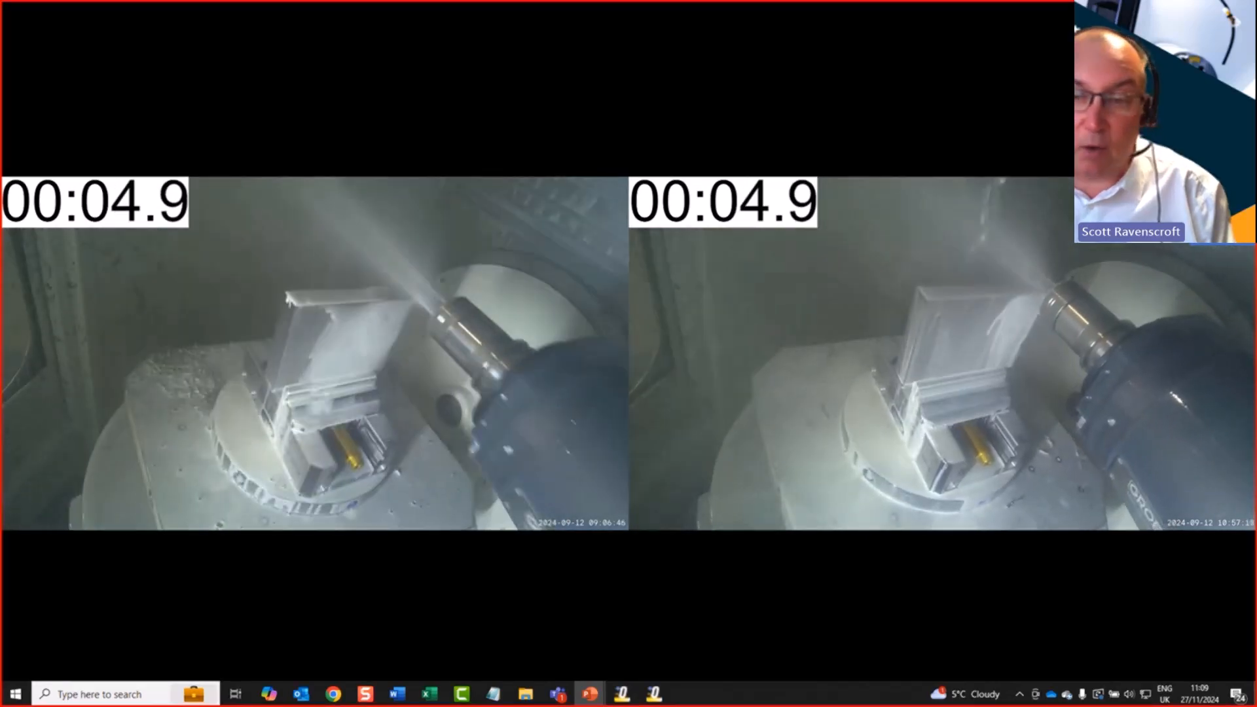
key(Escape)
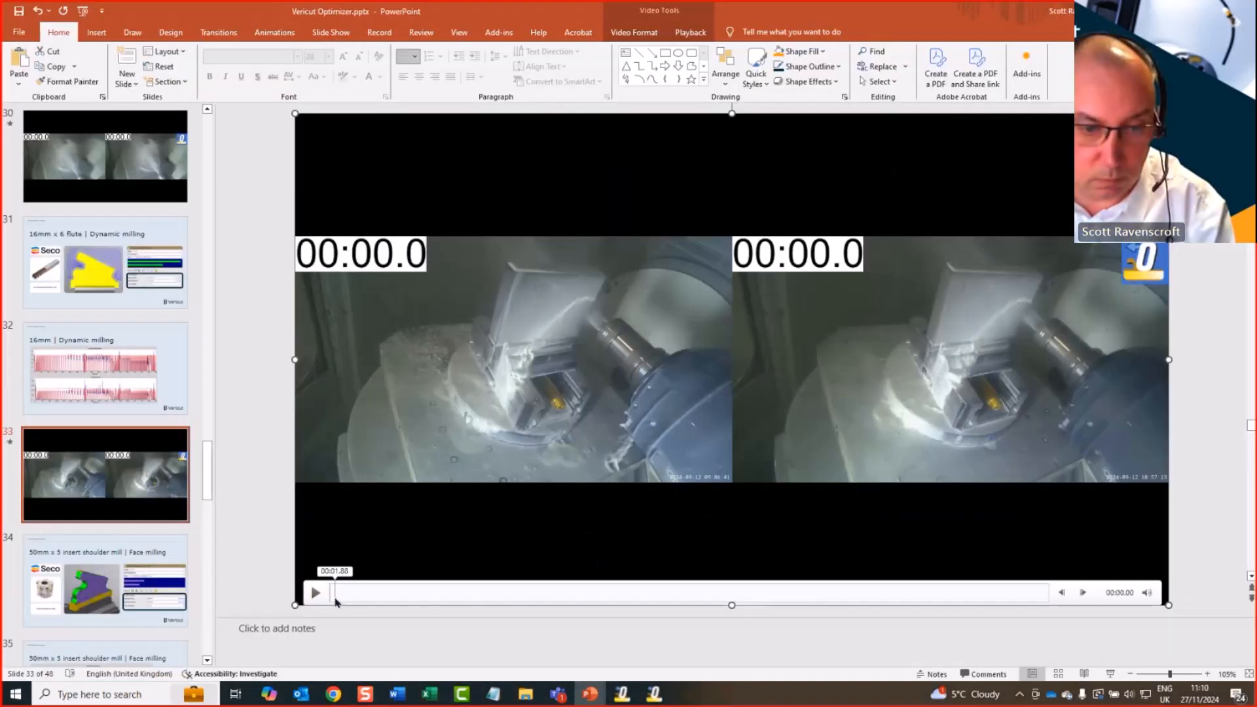
drag(336, 601, 871, 597)
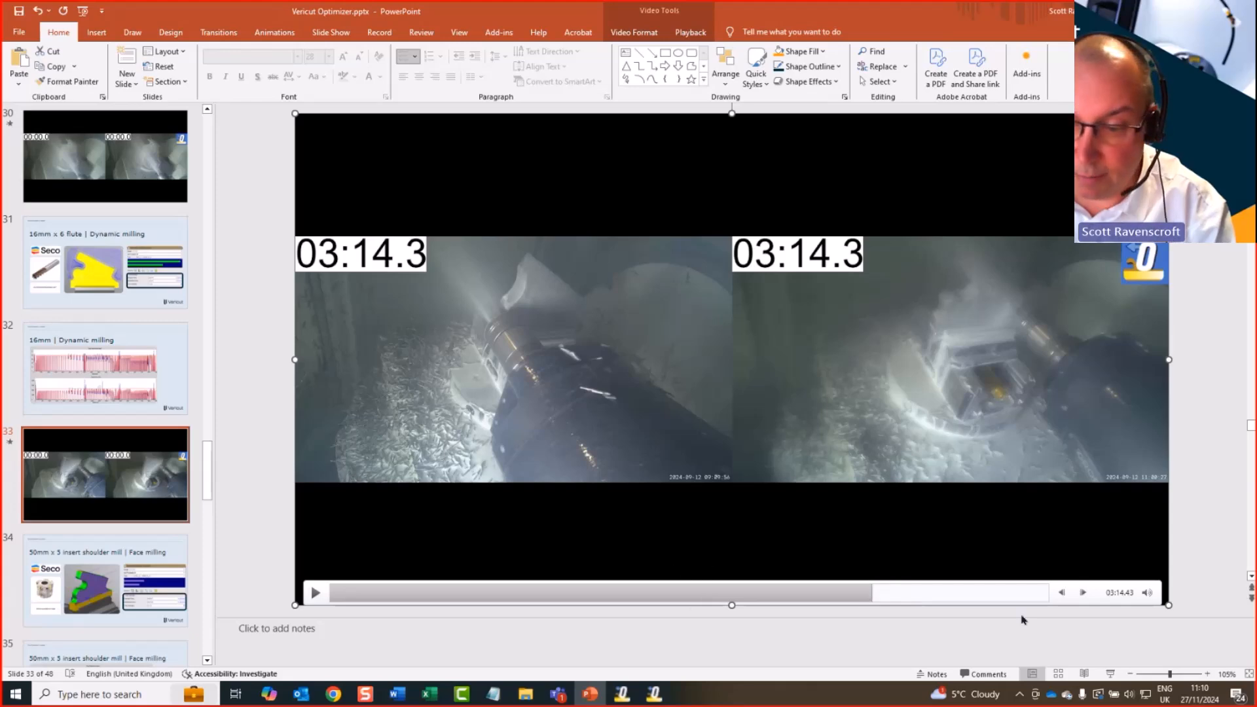
click(315, 595)
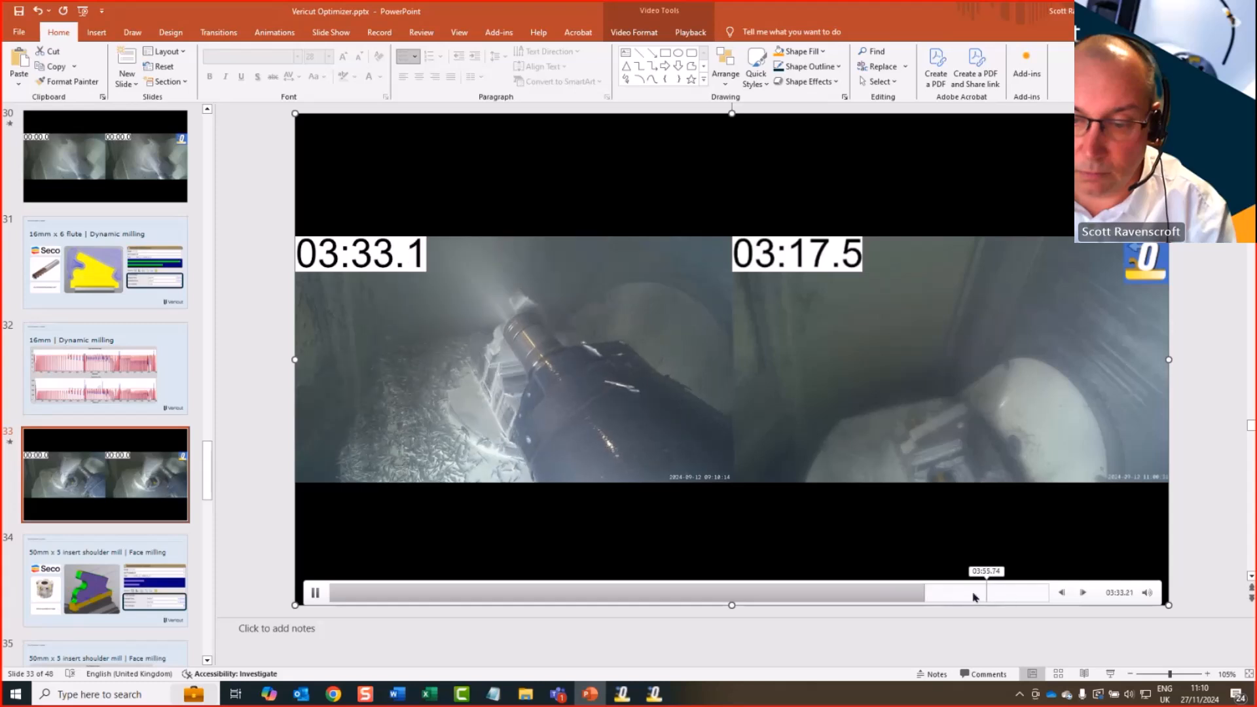
drag(932, 592, 1038, 592)
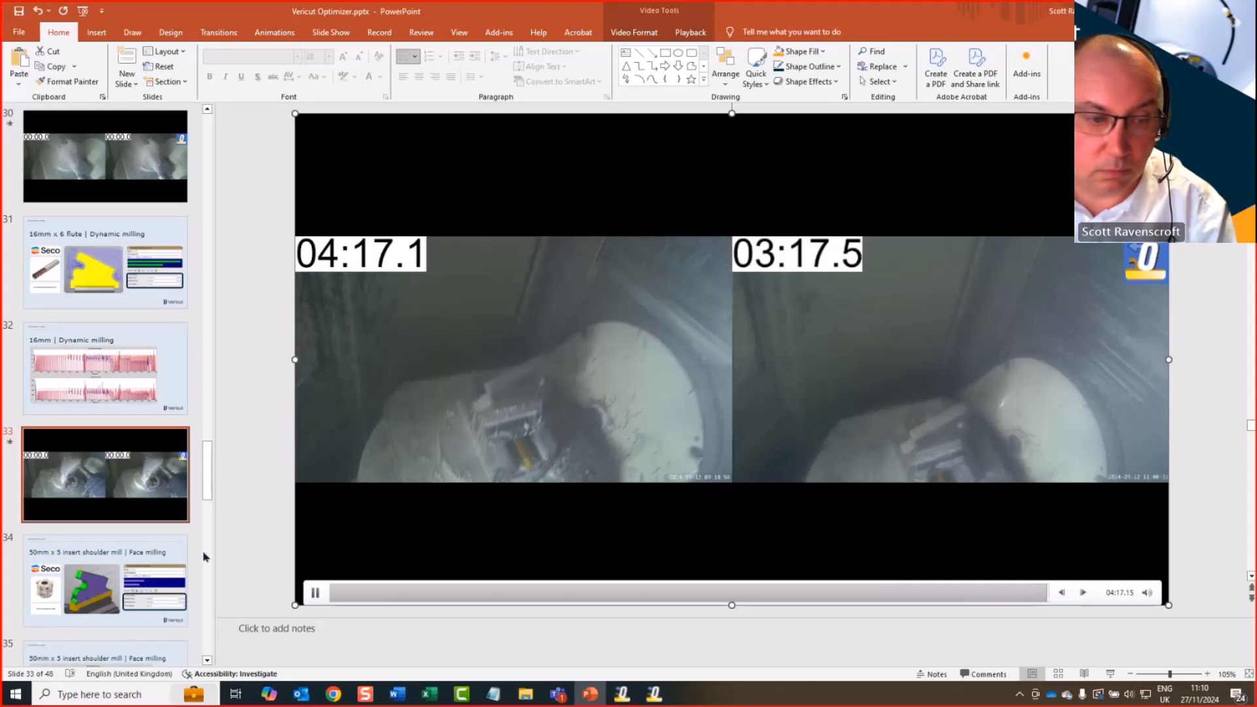
- Start the slide show at slide 34 on 50mm shoulder mill face milling and advance to its chip thickness, force and feed graphs
click(181, 551)
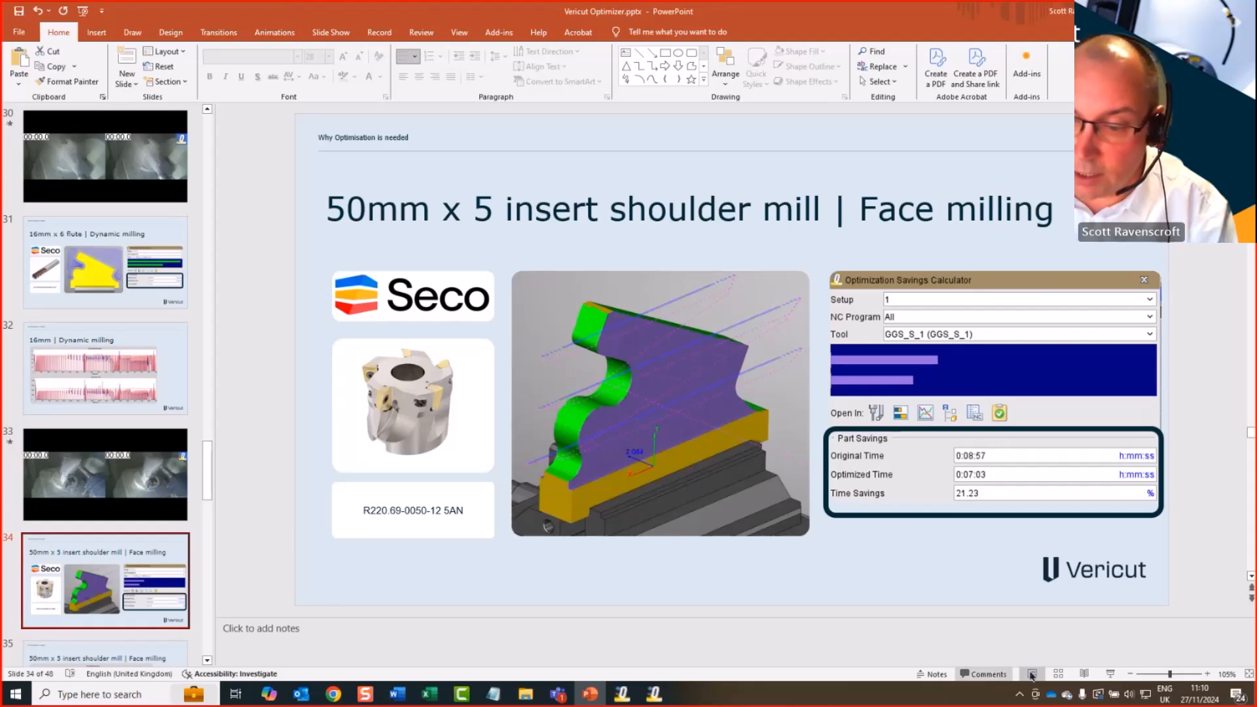
click(1110, 674)
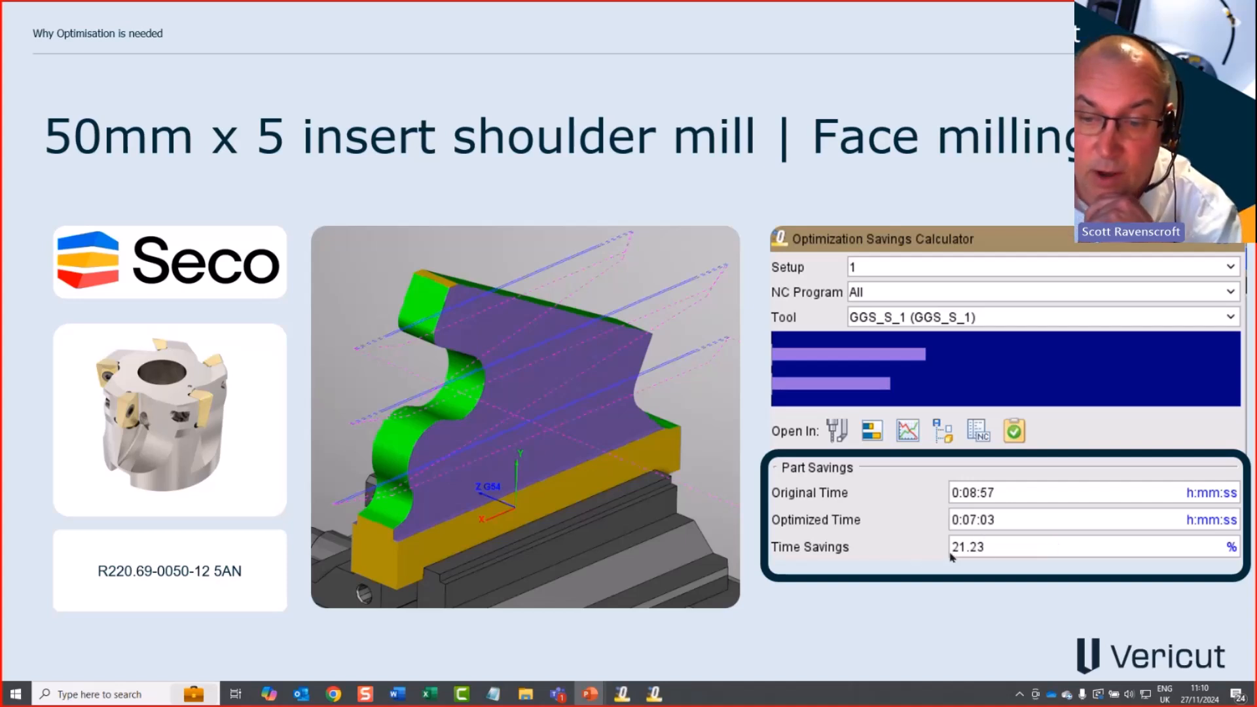
click(797, 549)
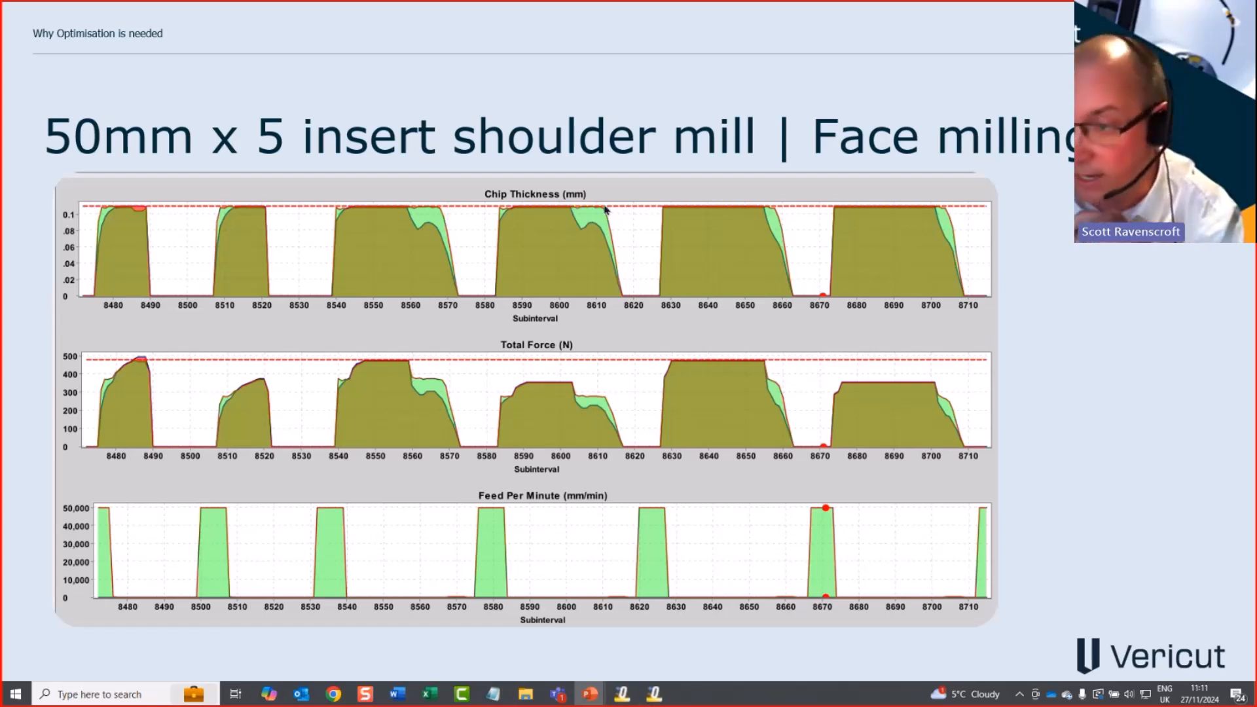
- Present the 16mm x 6 flute Radius slides, covering the savings summary and the chip thickness and total force graphs with the arrow annotation
key(Right)
key(Right)
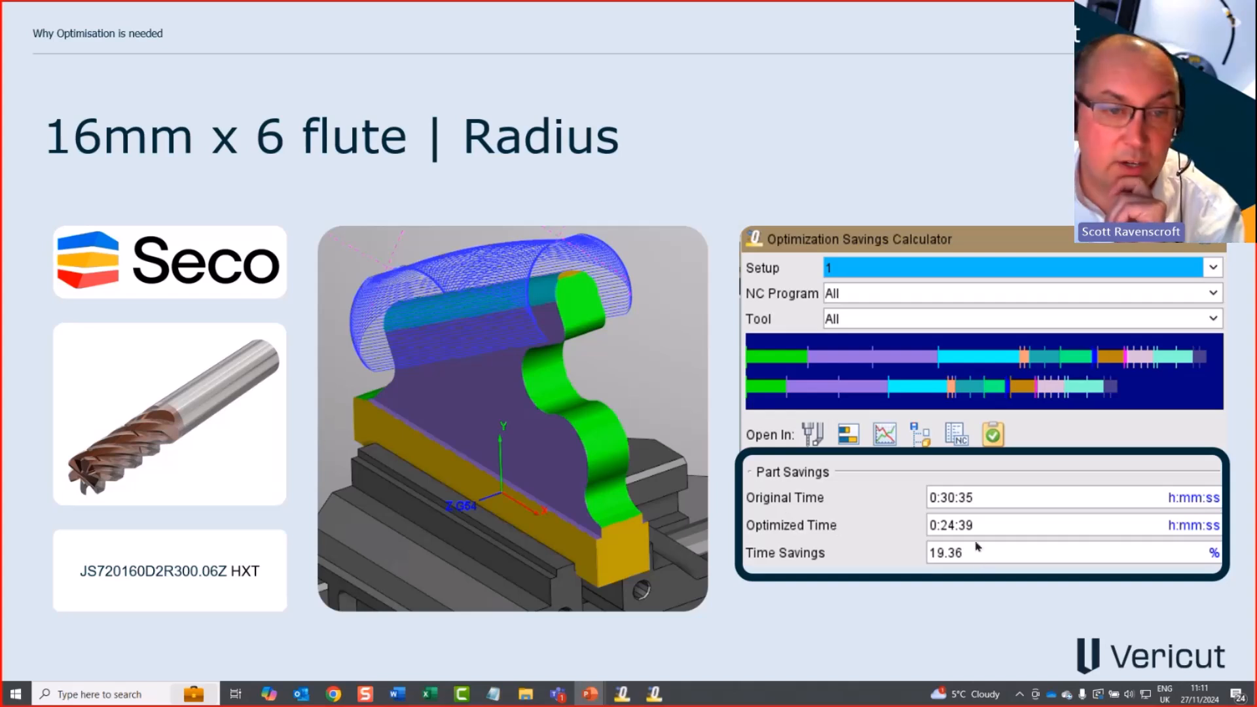
key(Right)
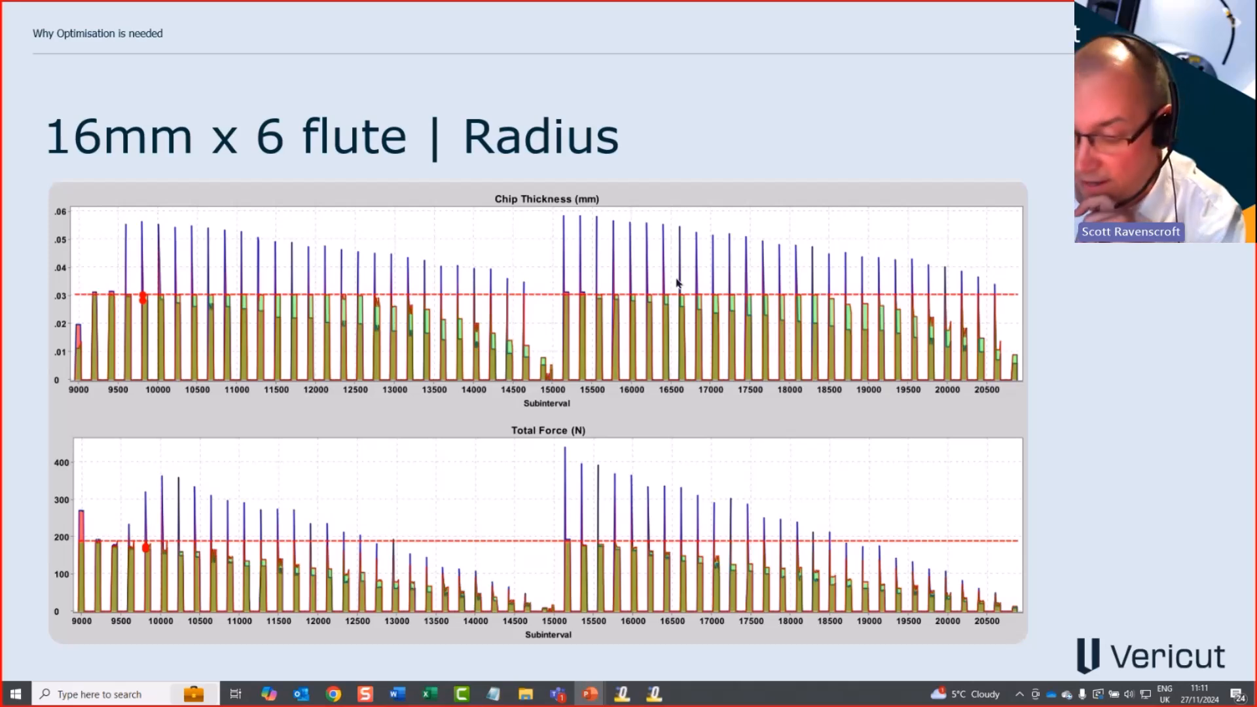
key(Left)
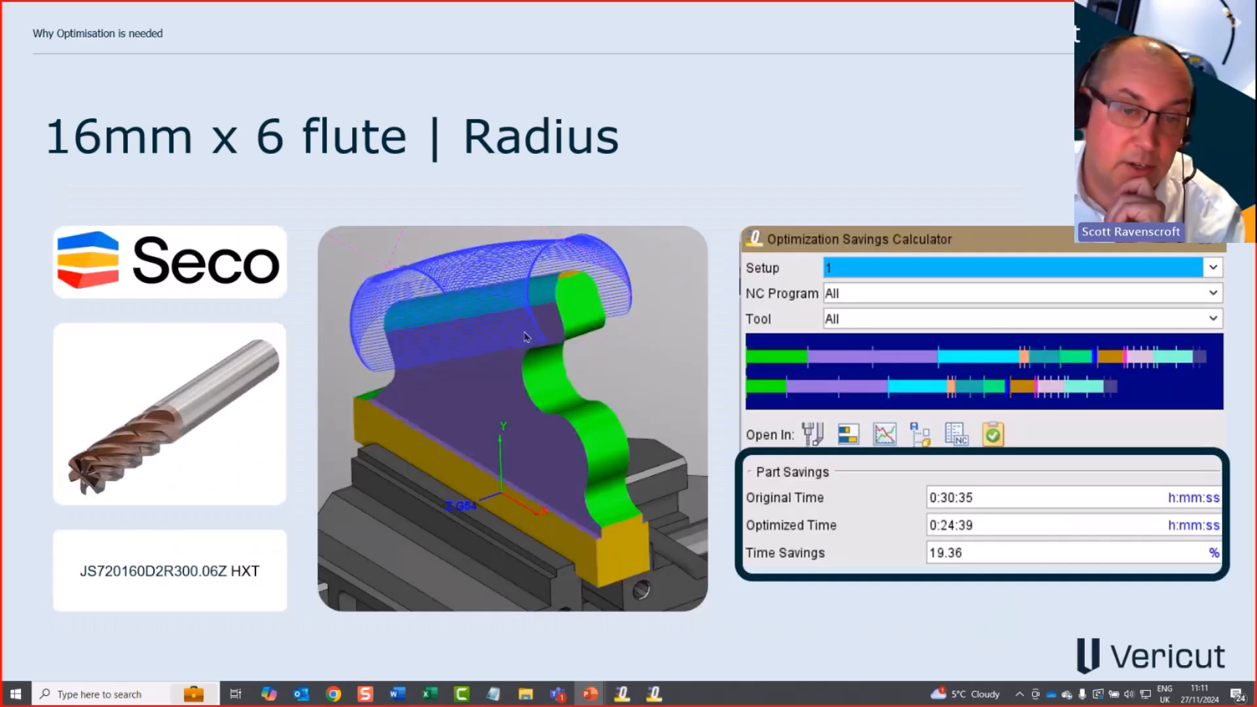
key(Right)
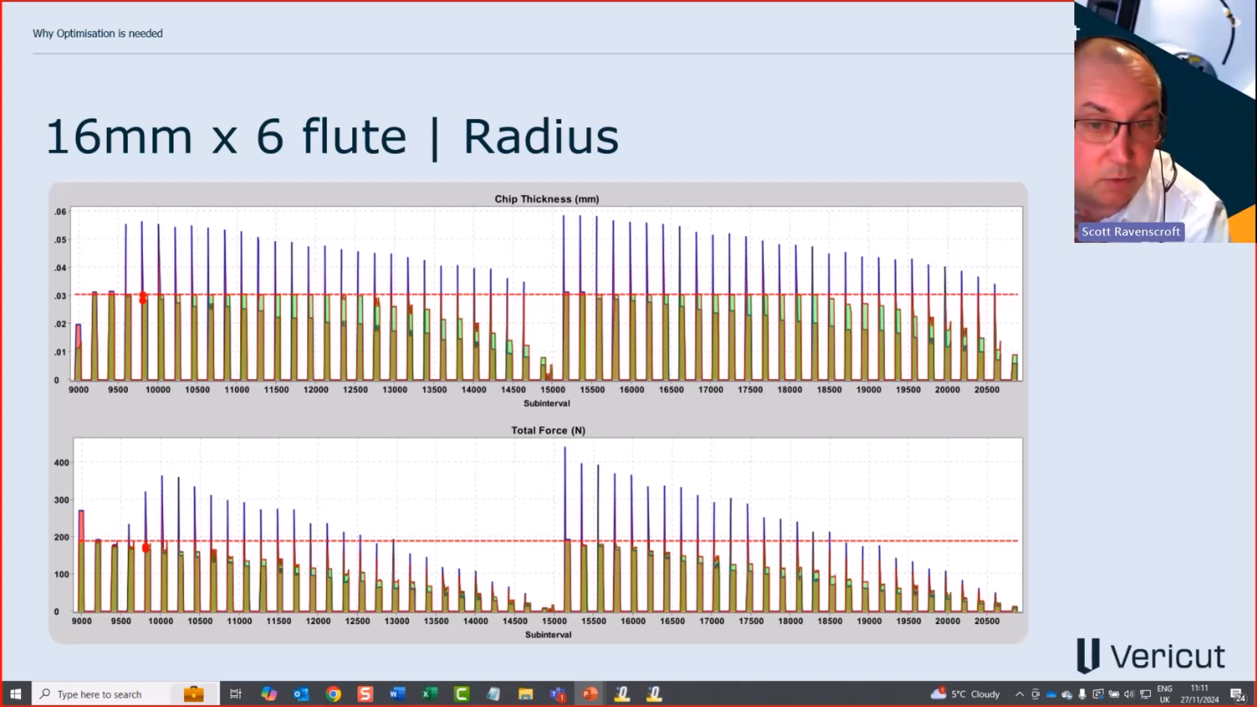
key(Right)
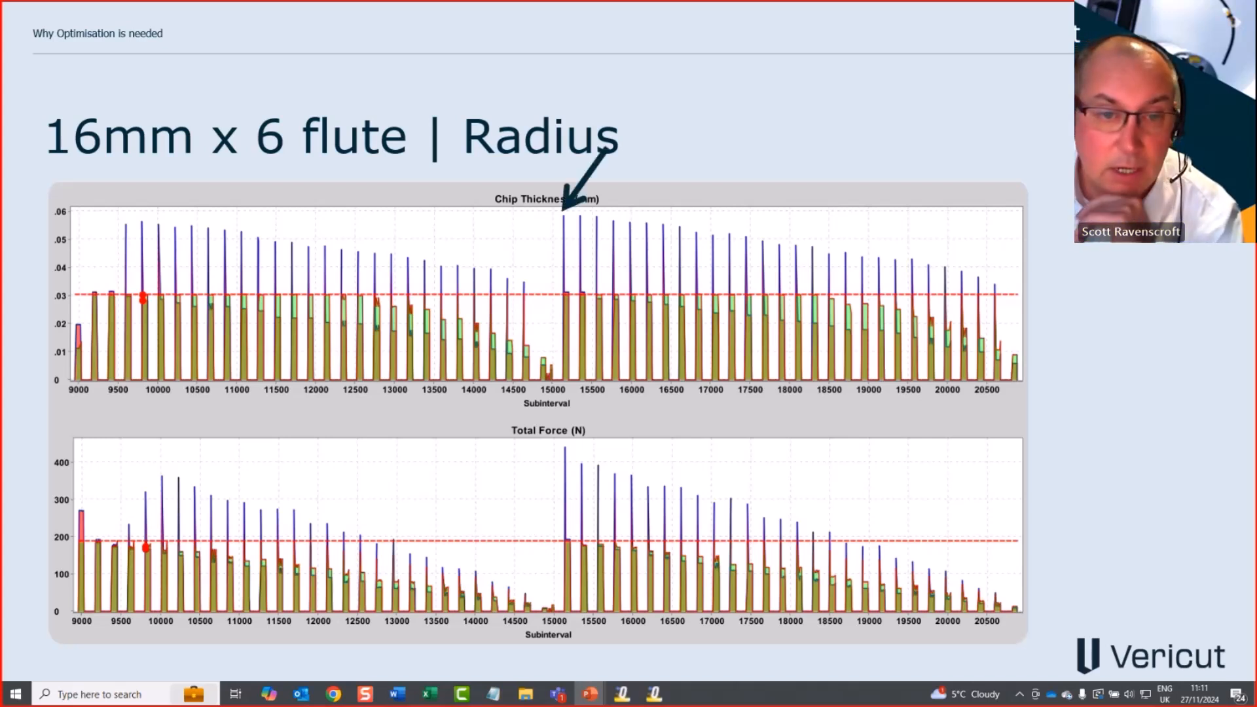